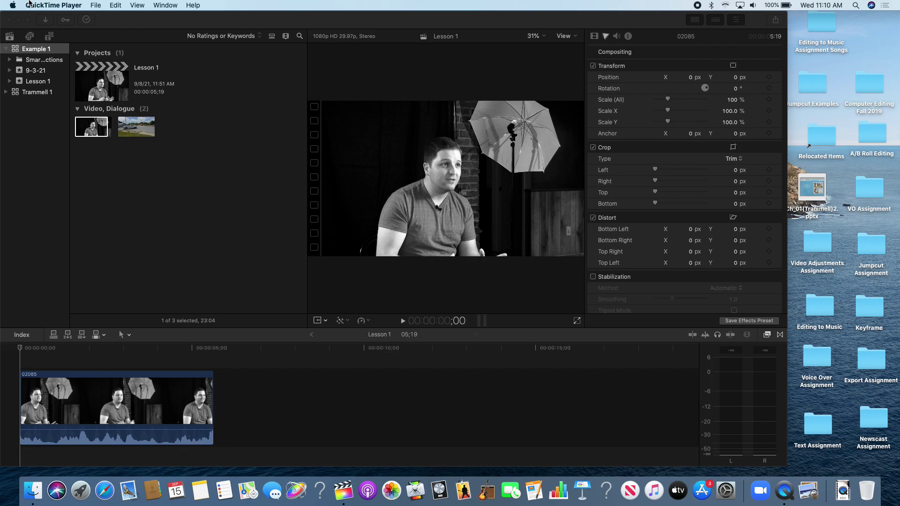
# - Activate the Final Cut Pro window showing the Lesson 1 timeline and make it full screen
pyautogui.click(28, 20)
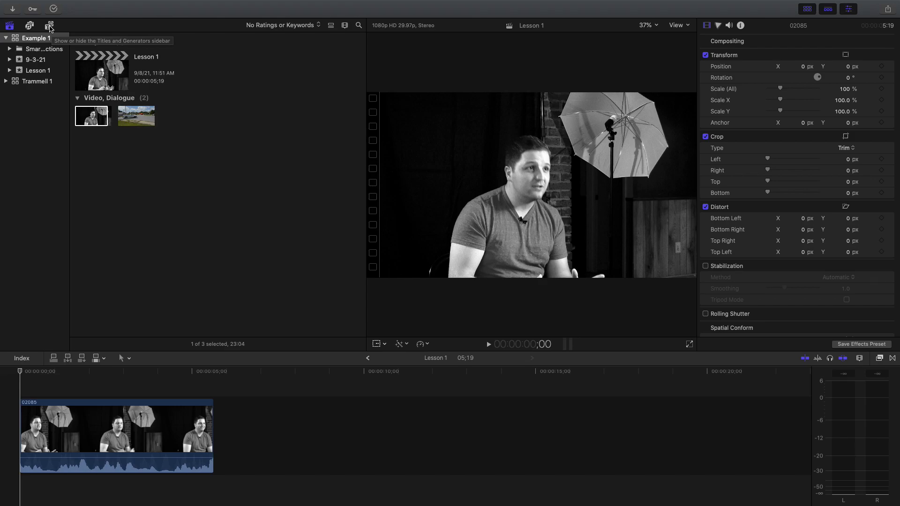
# - Open Titles and Generators, expand Titles, and select the Lower Thirds category
pyautogui.click(50, 26)
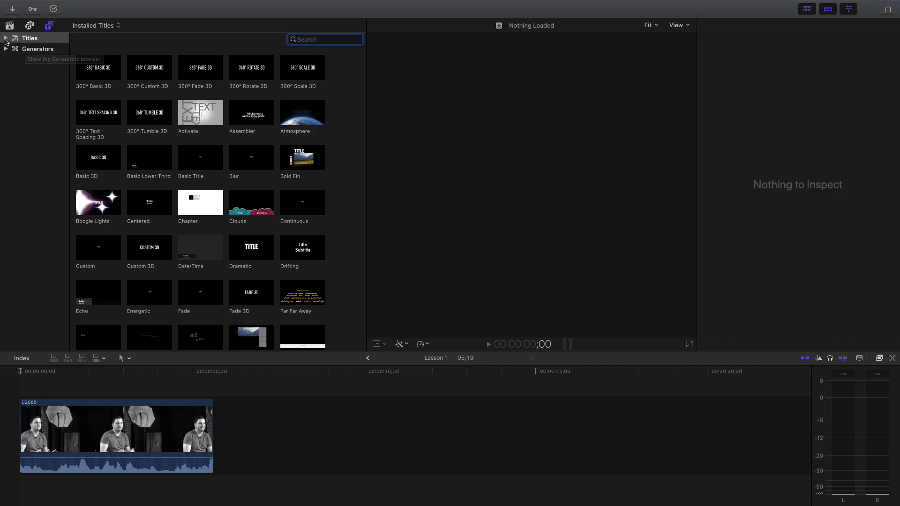
pyautogui.click(5, 38)
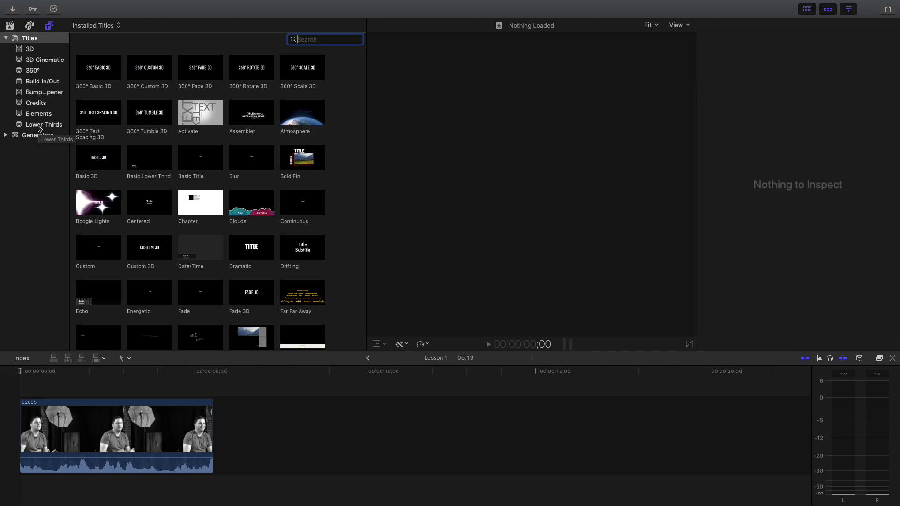
pyautogui.click(40, 125)
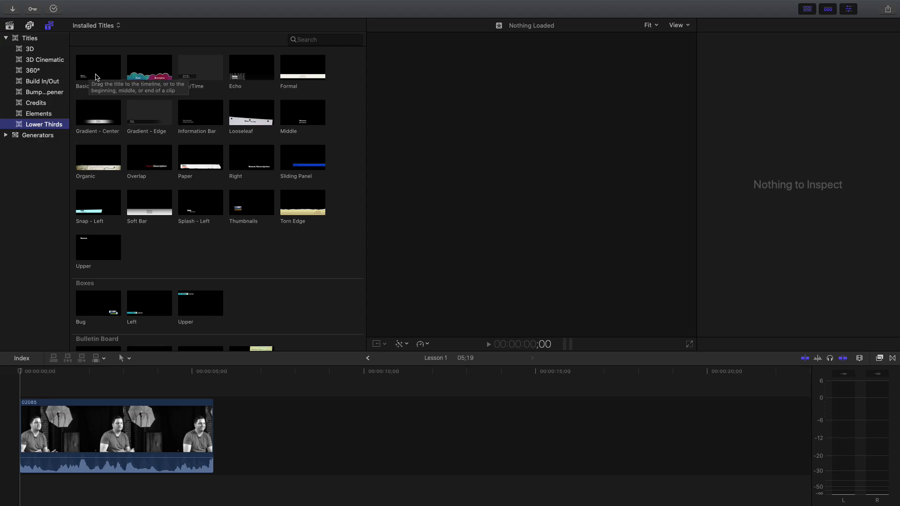
# - Preview the Basic Lower Third, Clouds, Looseleaf, Organic and Formal lower-third titles
pyautogui.click(95, 77)
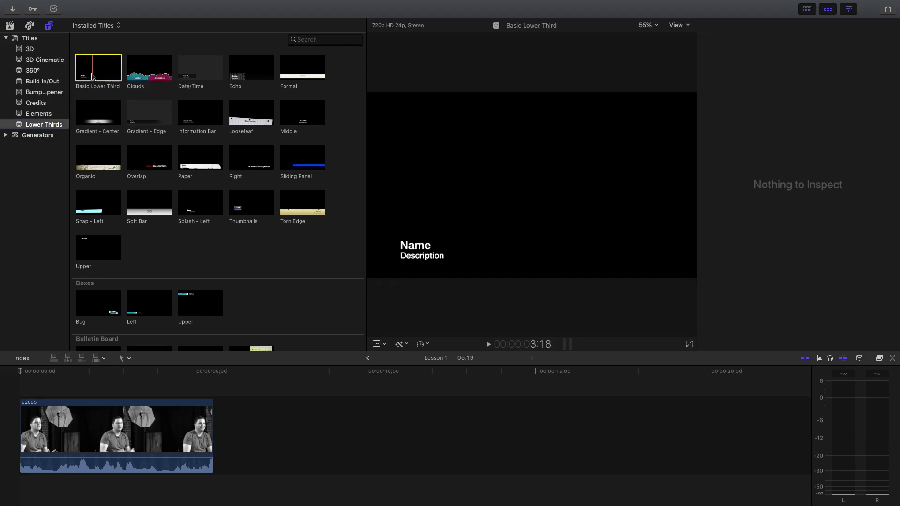
pyautogui.click(146, 72)
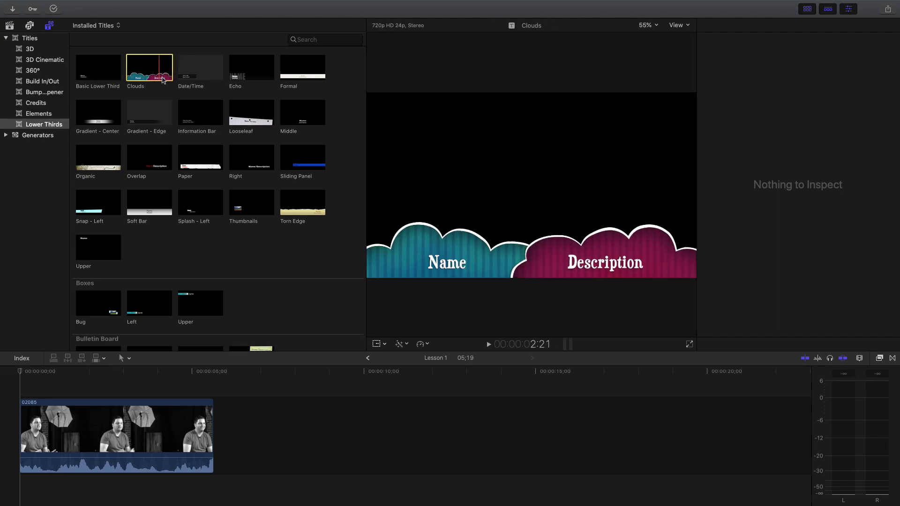
pyautogui.click(189, 75)
pyautogui.click(241, 119)
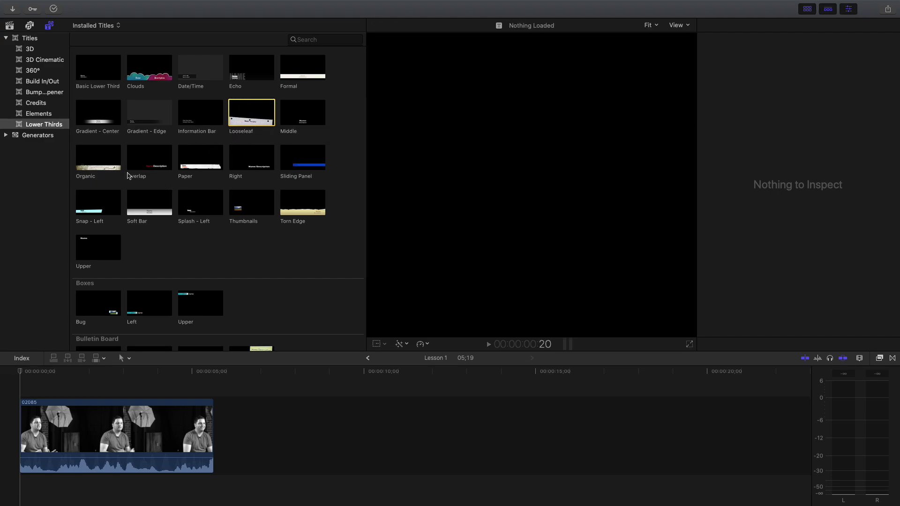
pyautogui.click(96, 160)
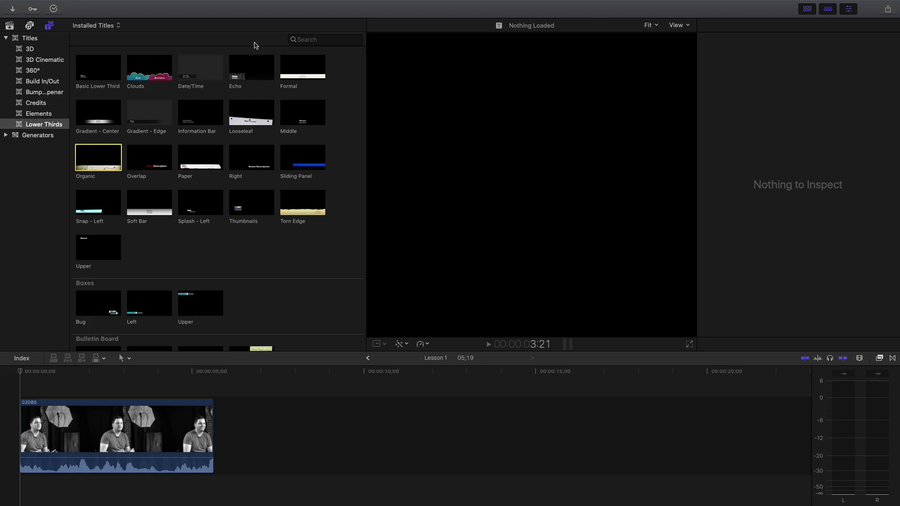
pyautogui.click(292, 69)
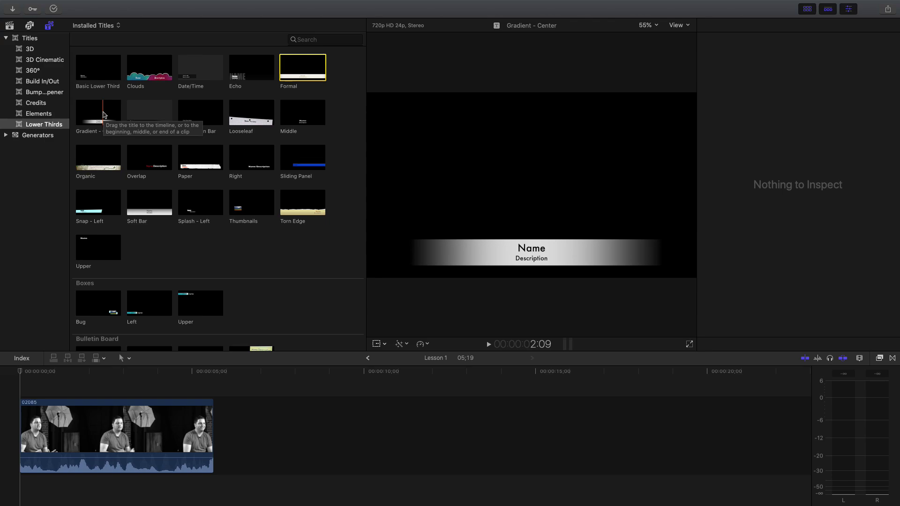
# - Drop the Gradient - Center title above clip 02085 and return the playhead to the start
pyautogui.moveTo(104, 114); pyautogui.dragTo(65, 385)
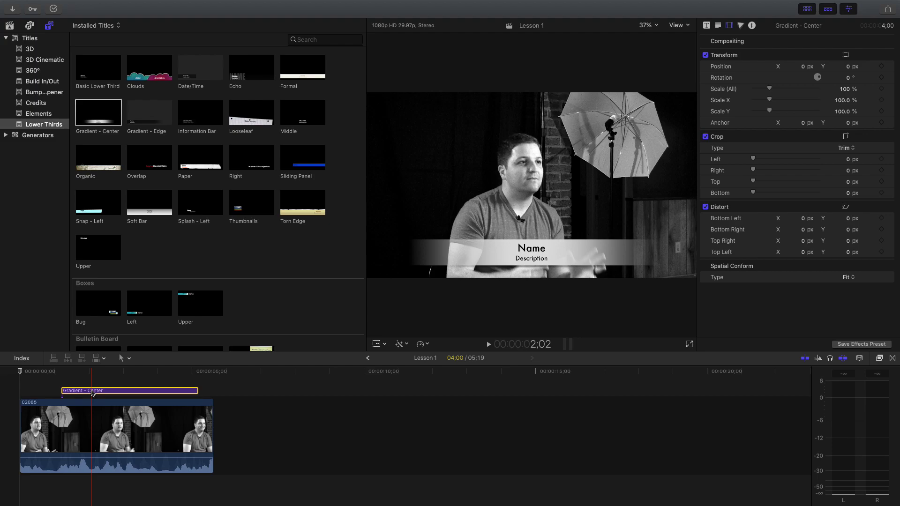
pyautogui.press('Home')
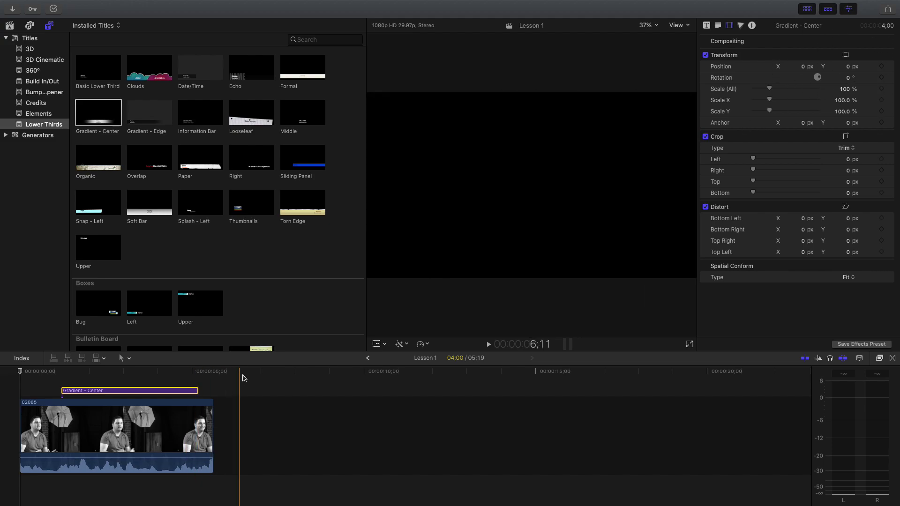
pyautogui.click(270, 422)
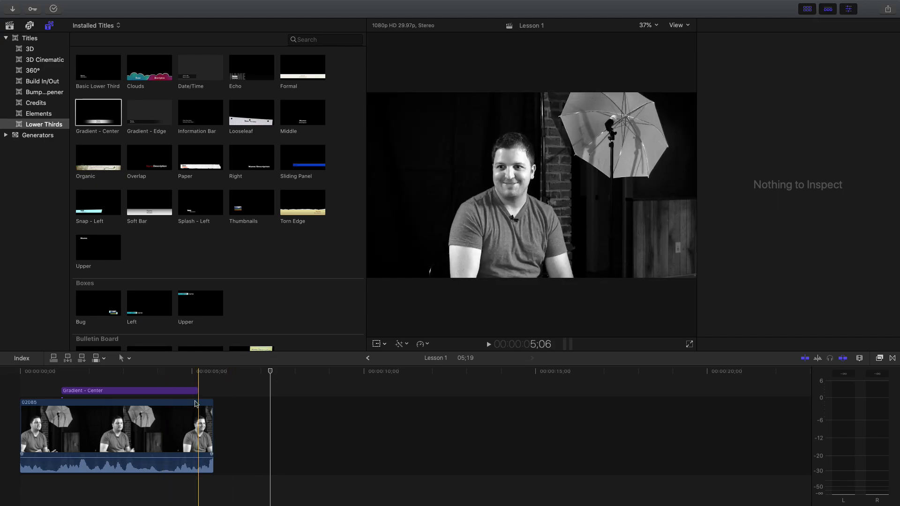
pyautogui.click(309, 205)
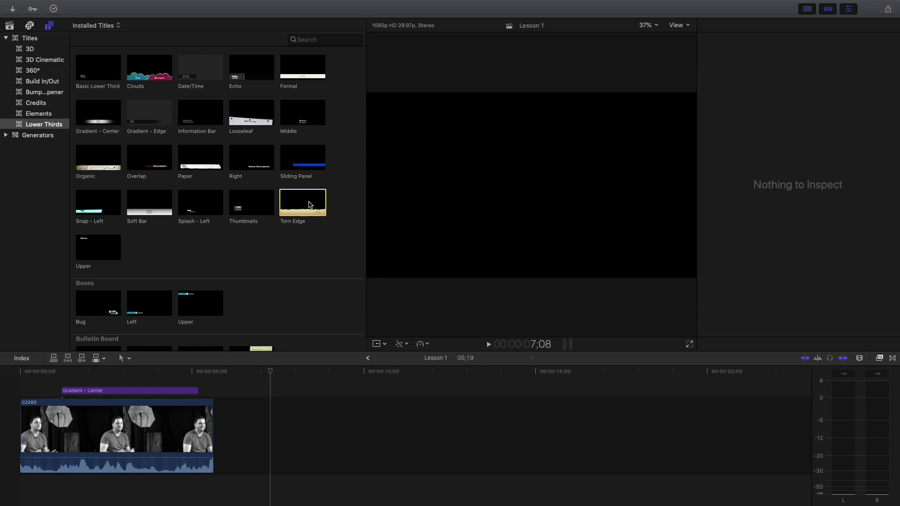
pyautogui.click(174, 418)
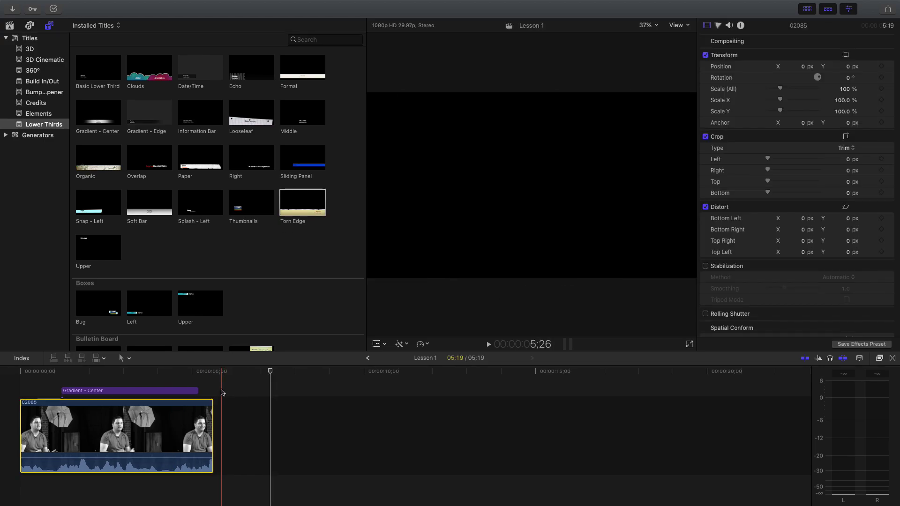
pyautogui.click(154, 391)
pyautogui.doubleClick(155, 392)
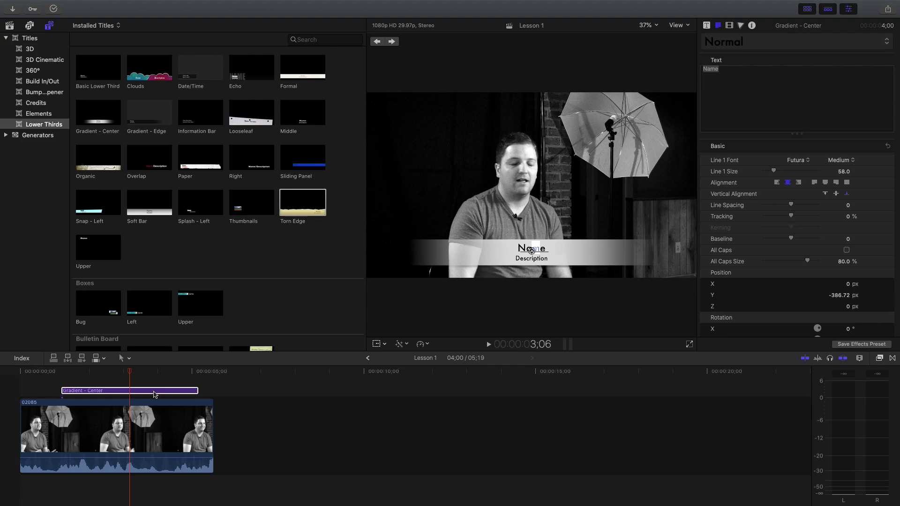
pyautogui.click(212, 382)
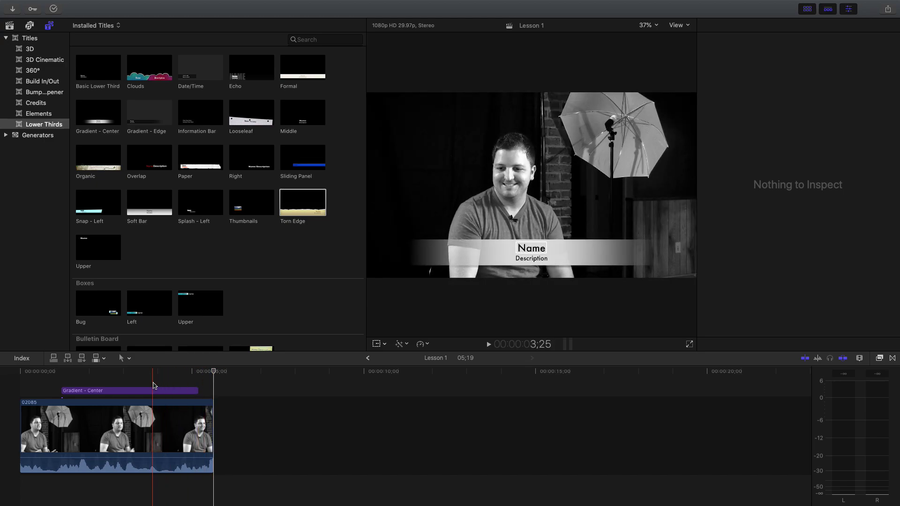
pyautogui.click(201, 415)
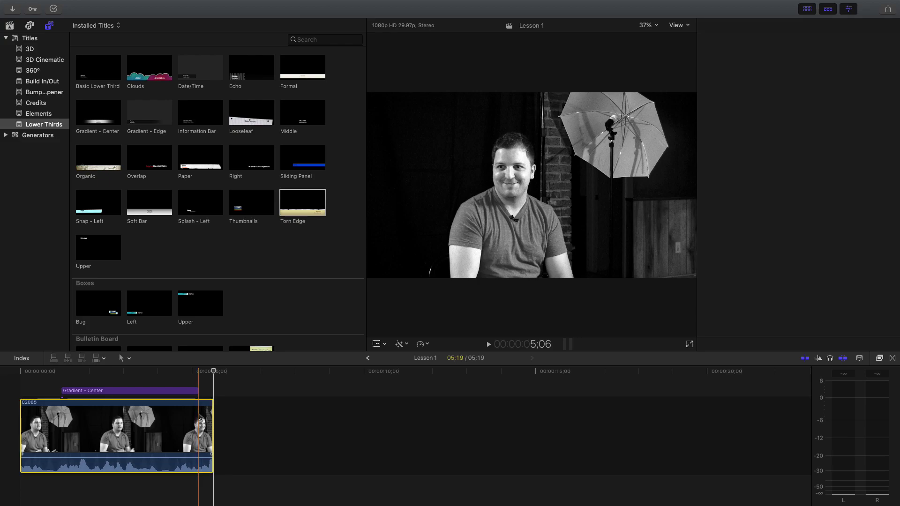
pyautogui.click(248, 394)
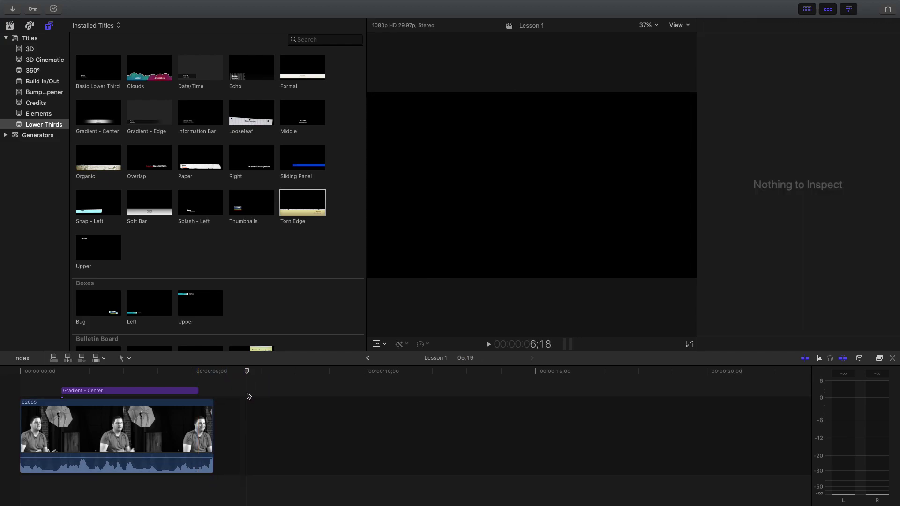
# - Select the Gradient - Center title clip and toggle the Inspector off and on to show its text settings
pyautogui.click(167, 391)
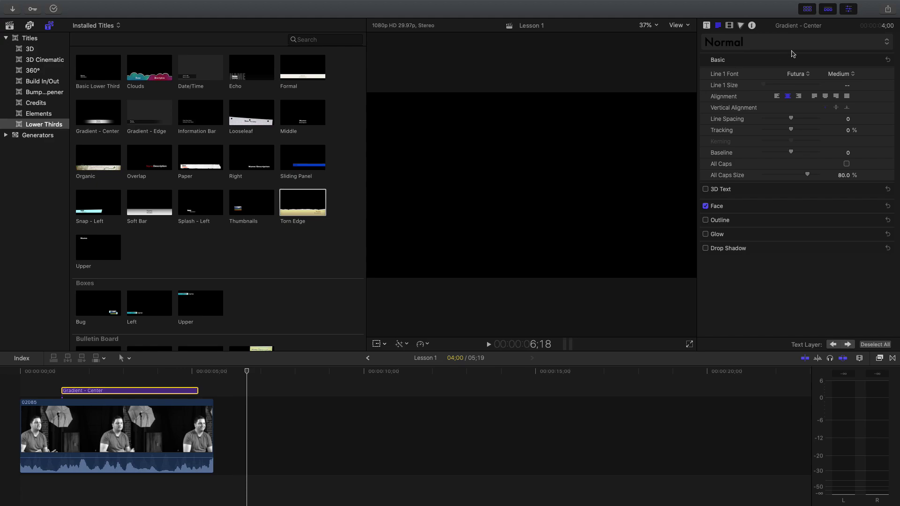
pyautogui.click(850, 12)
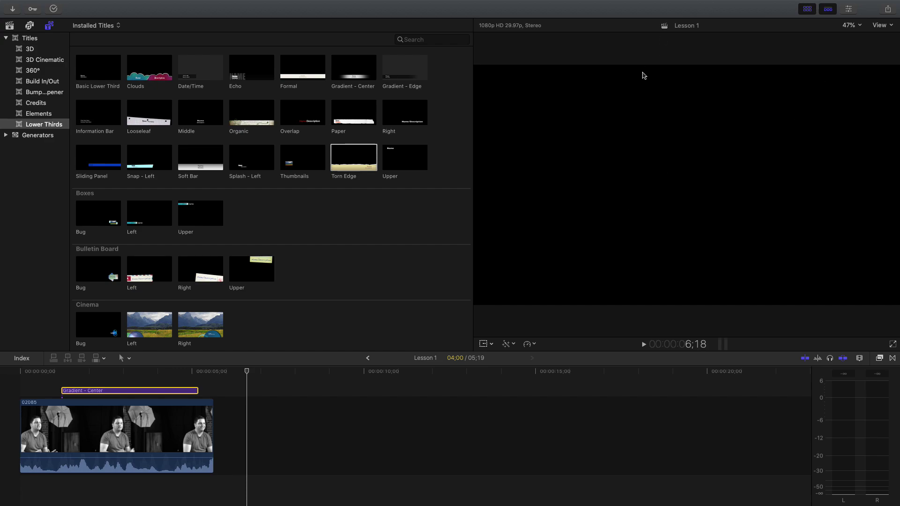
pyautogui.click(849, 10)
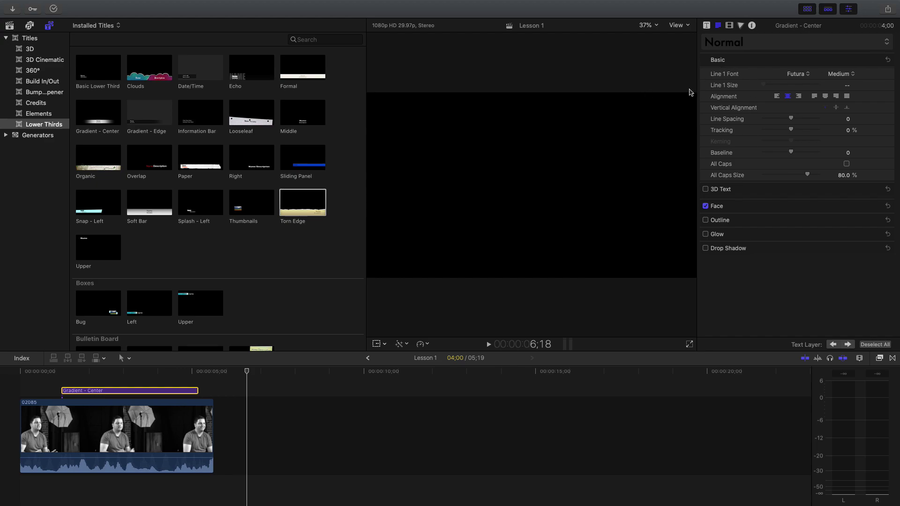
# - Select interview clip 02085, check its Color and Video inspectors, then select the lower third title
pyautogui.click(160, 407)
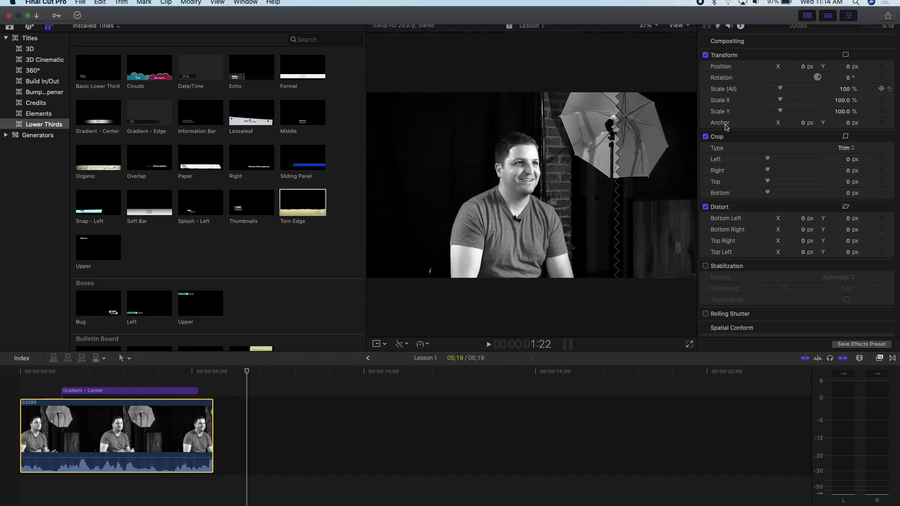
pyautogui.click(719, 26)
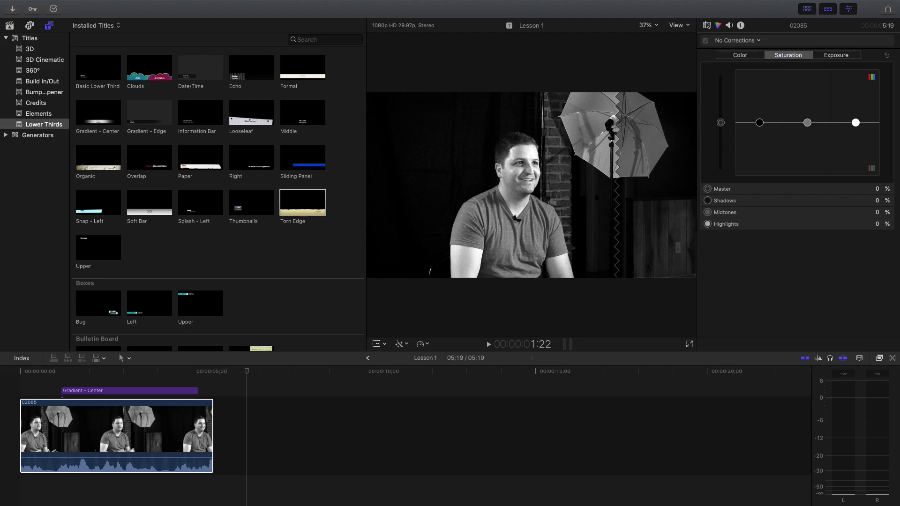
pyautogui.click(707, 26)
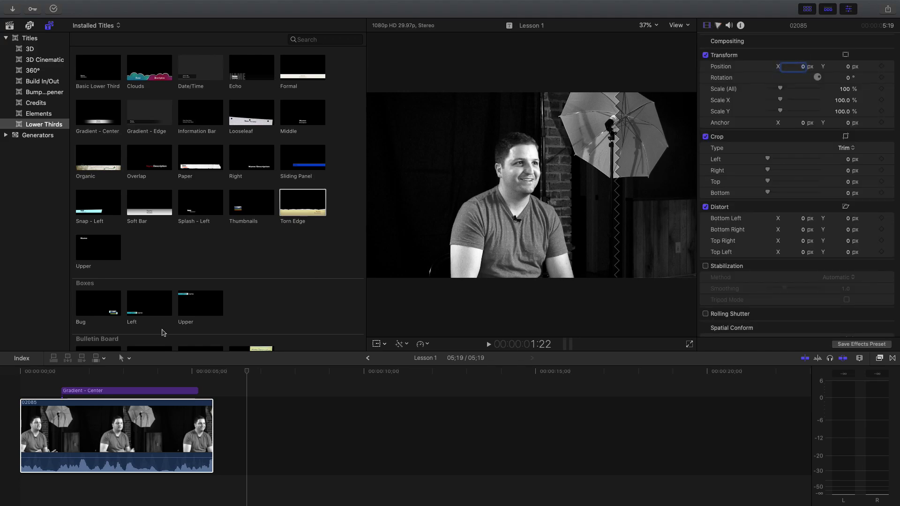
pyautogui.click(132, 391)
pyautogui.doubleClick(131, 393)
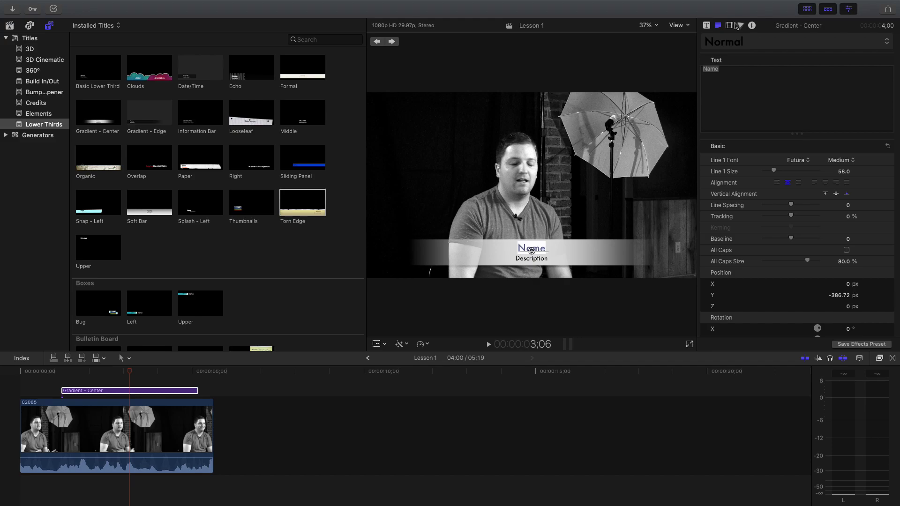
# - Reselect the interview clip and collapse, then re-expand, its Distort settings
pyautogui.click(124, 428)
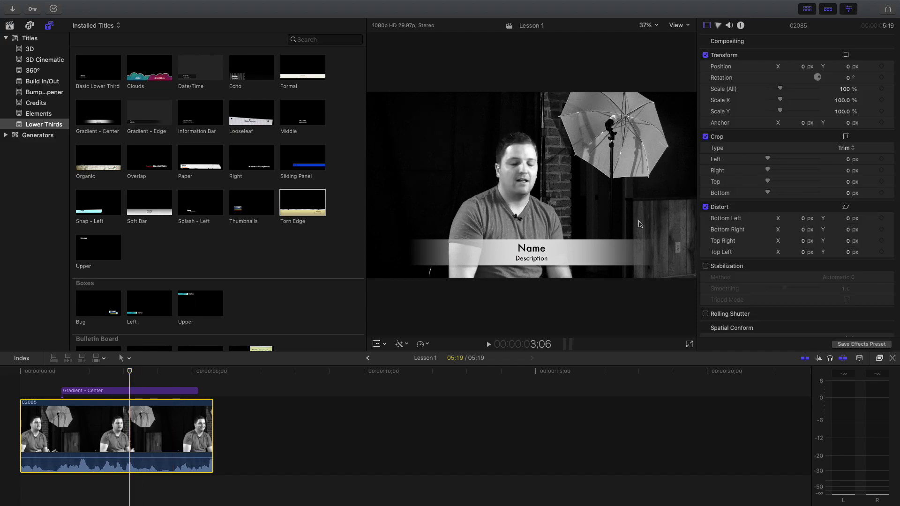
pyautogui.scroll(-4, 737, 314)
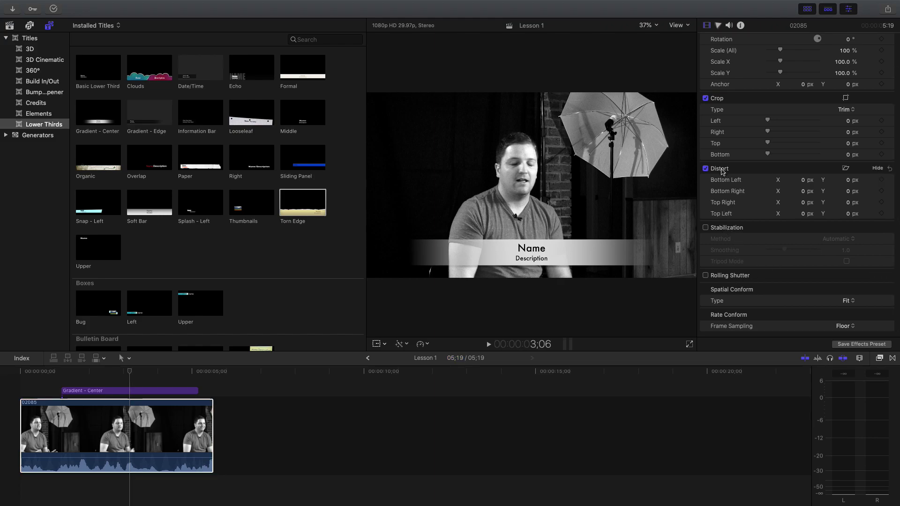
pyautogui.click(878, 168)
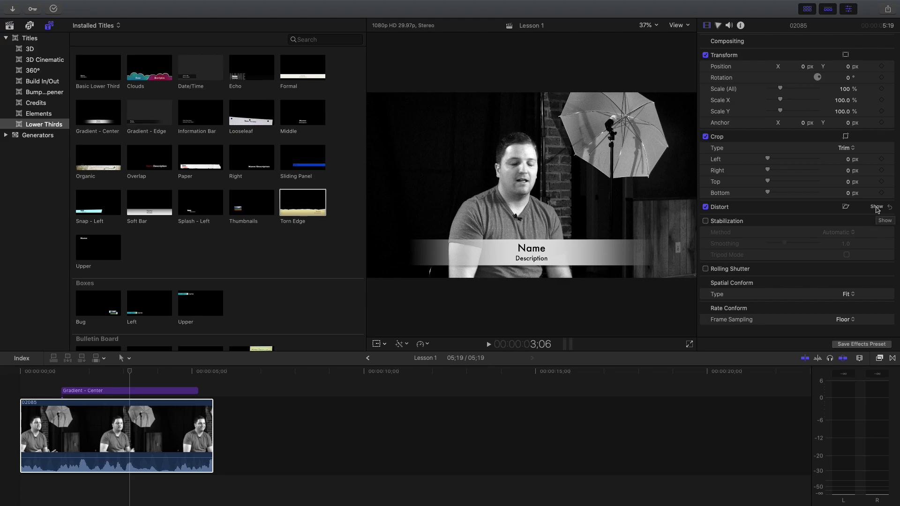
pyautogui.click(877, 208)
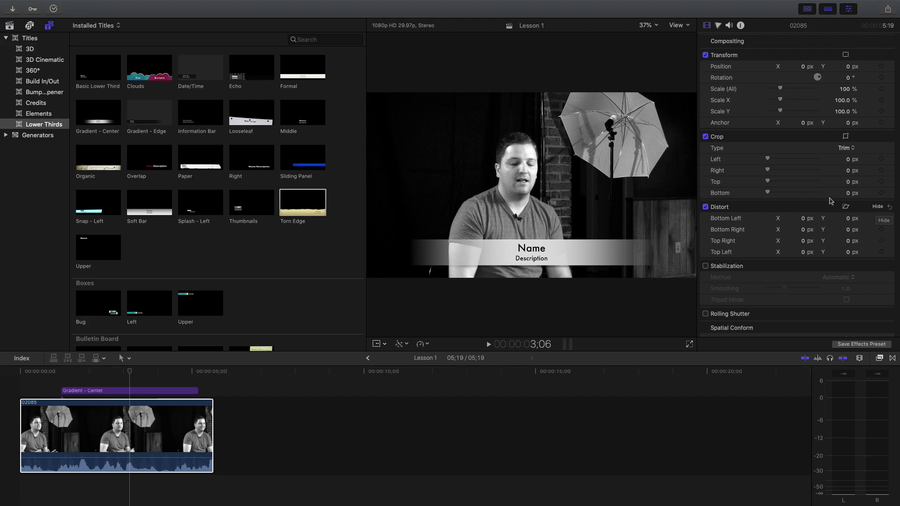
# - Replace the lower third's Name placeholder with the speaker's first name
pyautogui.doubleClick(153, 392)
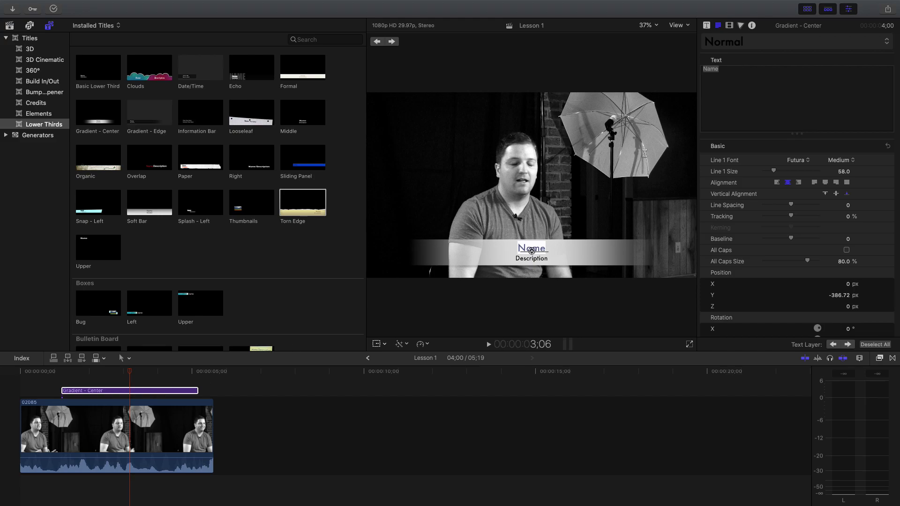
pyautogui.click(725, 72)
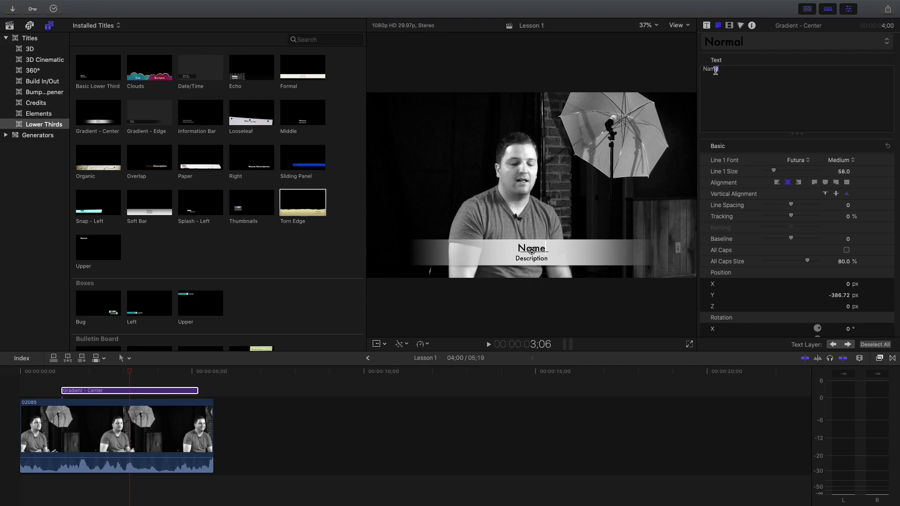
pyautogui.moveTo(719, 71); pyautogui.dragTo(700, 74)
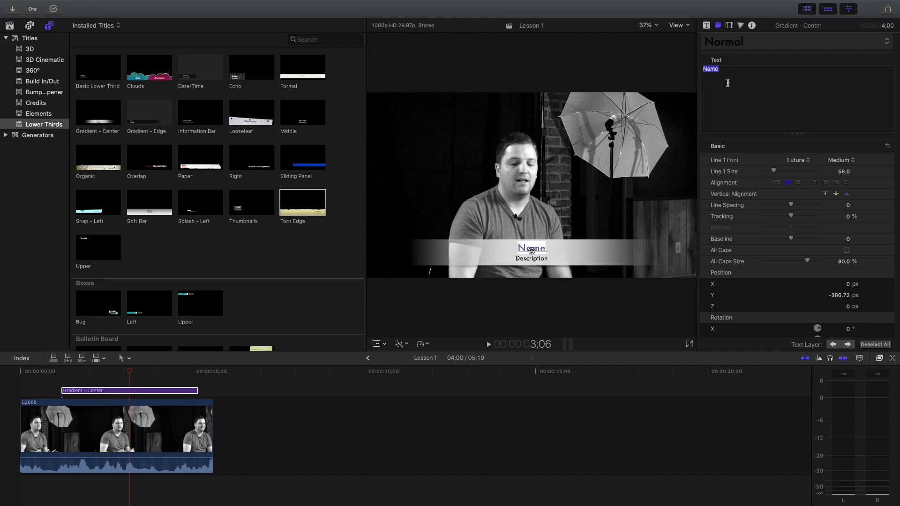
pyautogui.click(720, 71)
pyautogui.moveTo(720, 71); pyautogui.dragTo(699, 66)
pyautogui.write('Joel')
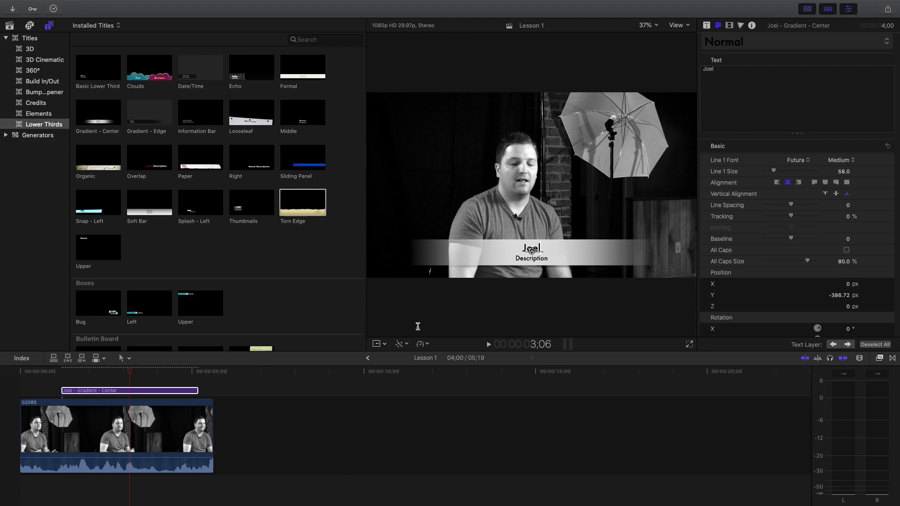
# - Change the Description line to Student and deselect the title to preview it
pyautogui.doubleClick(534, 259)
pyautogui.doubleClick(533, 259)
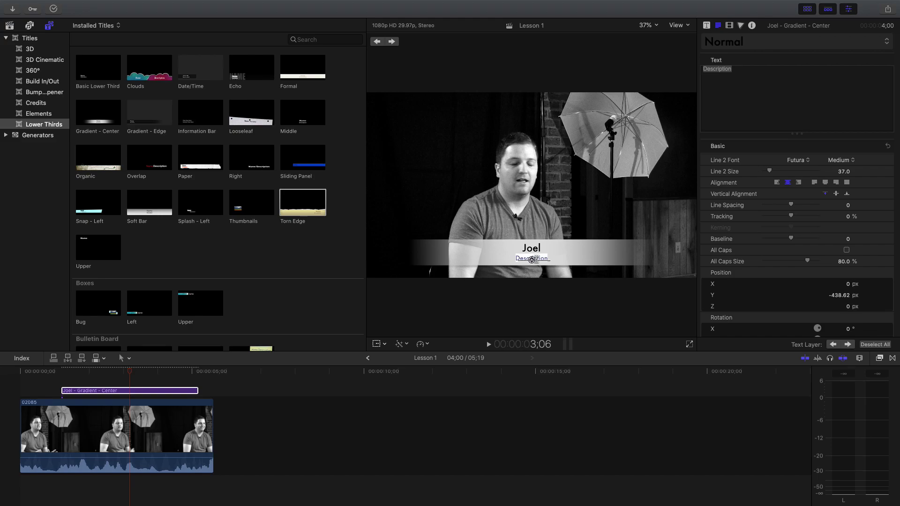
pyautogui.click(739, 72)
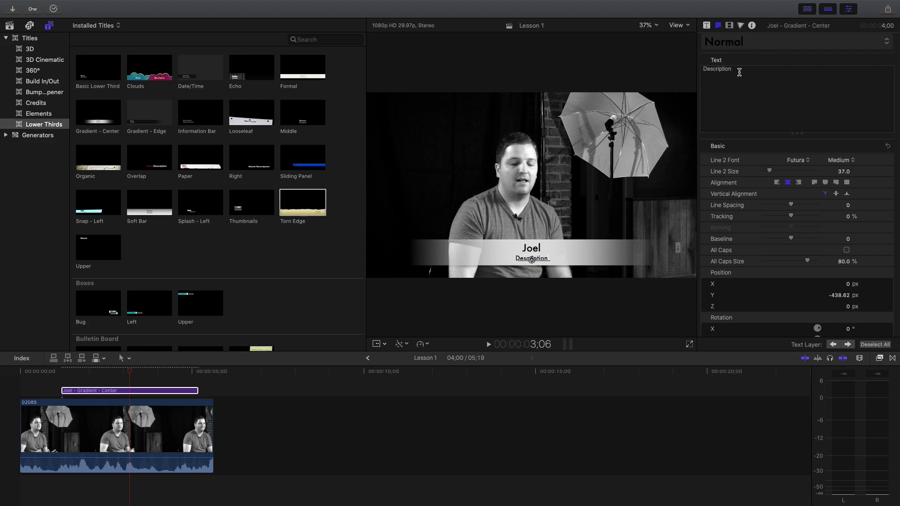
pyautogui.press('BackSpace')
pyautogui.press('BackSpace')
pyautogui.press('BackSpace')
pyautogui.press('BackSpace')
pyautogui.press('BackSpace')
pyautogui.press('BackSpace')
pyautogui.press('BackSpace')
pyautogui.press('BackSpace')
pyautogui.press('BackSpace')
pyautogui.press('BackSpace')
pyautogui.press('BackSpace')
pyautogui.write('Student')
pyautogui.press('Return')
pyautogui.click(290, 409)
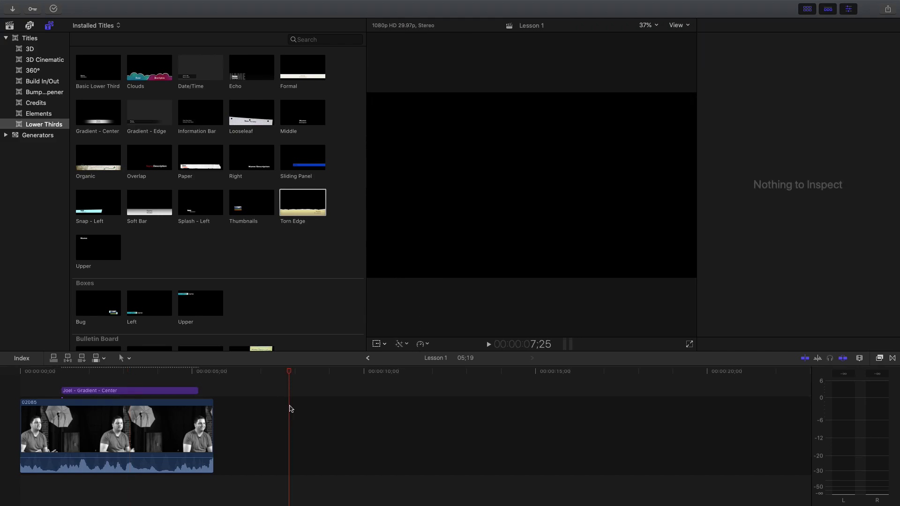
# - Move the playhead back to frame 3;25 and select the lower third title clip
pyautogui.click(167, 375)
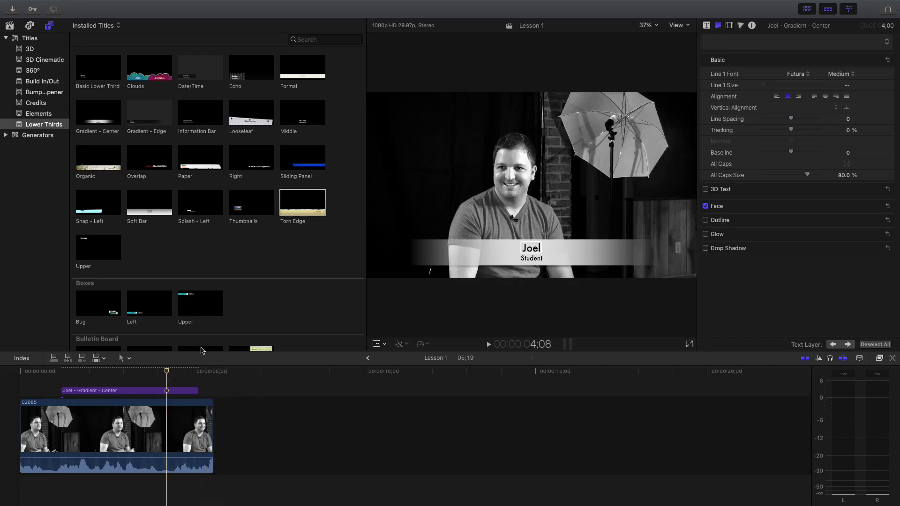
pyautogui.click(153, 373)
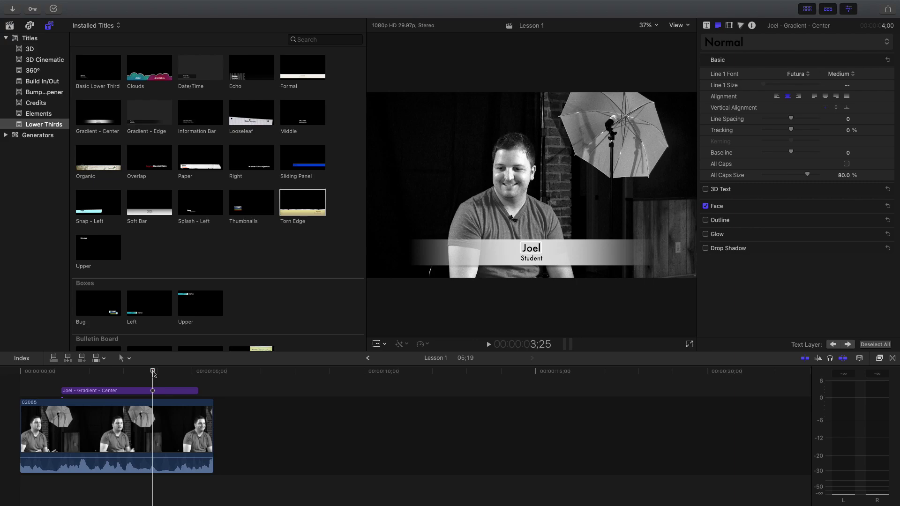
pyautogui.click(139, 391)
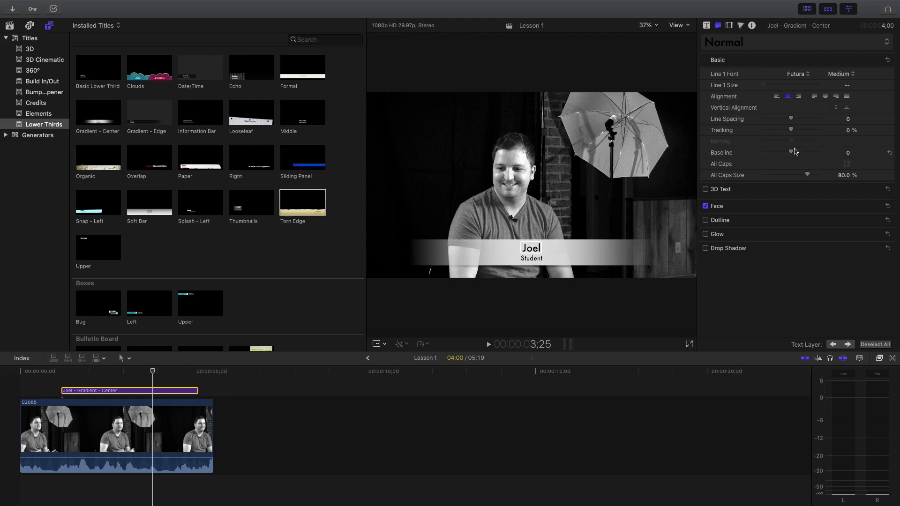
# - Set the name line to a condensed Futura weight at size 71, keeping it centred
pyautogui.click(766, 90)
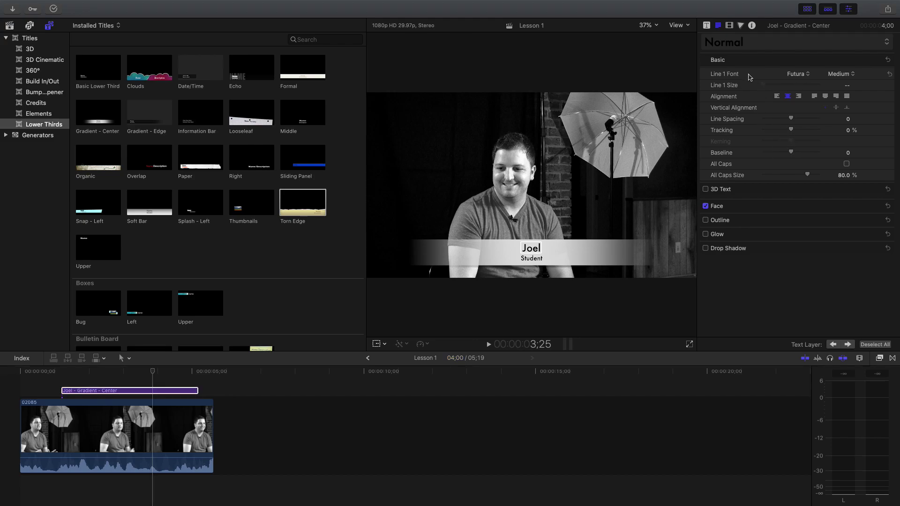
pyautogui.click(798, 74)
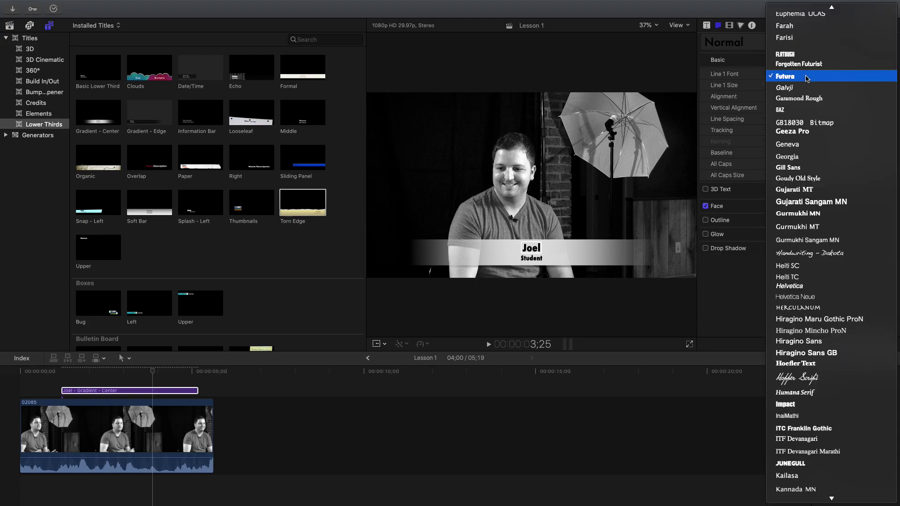
pyautogui.click(738, 75)
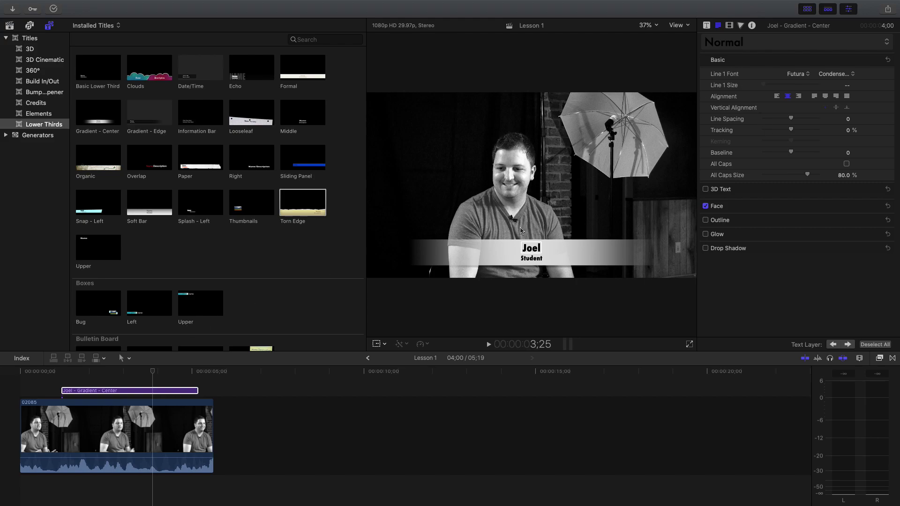
pyautogui.doubleClick(534, 249)
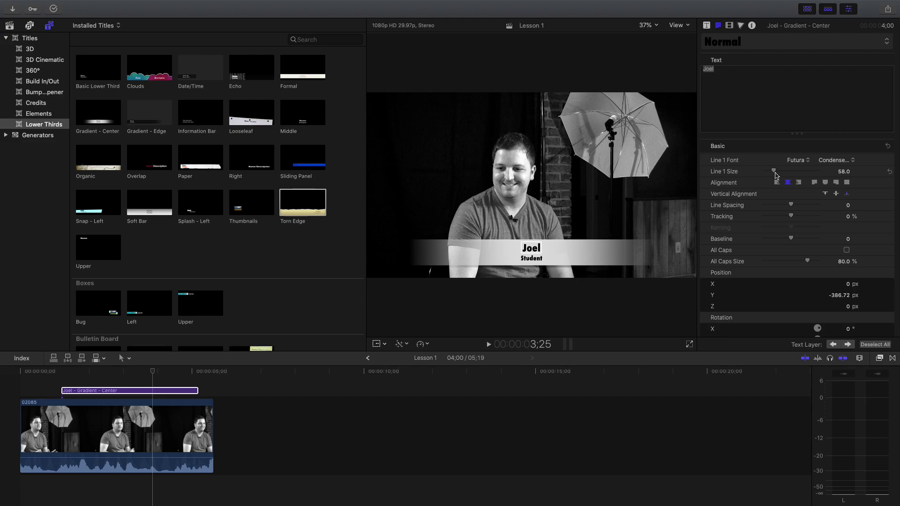
pyautogui.moveTo(776, 176)
pyautogui.mouseDown()
pyautogui.moveTo(834, 176)
pyautogui.moveTo(768, 175)
pyautogui.moveTo(778, 178)
pyautogui.mouseUp()
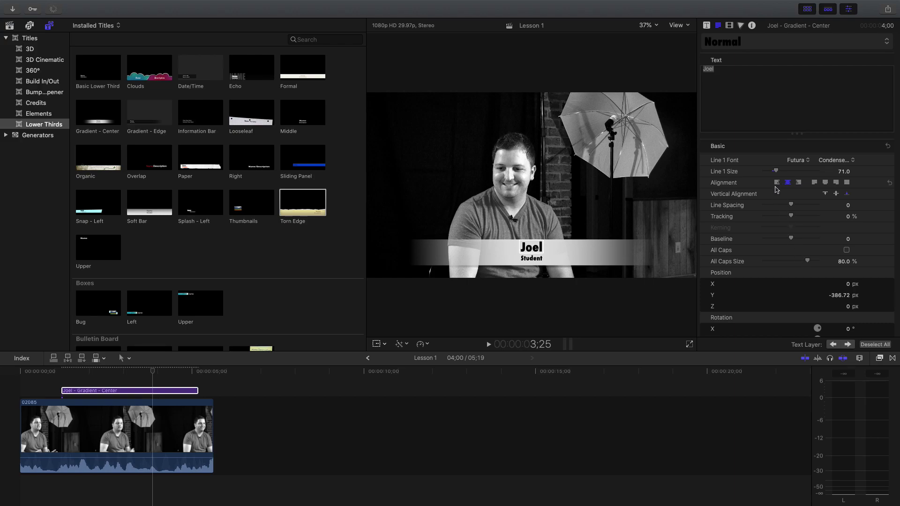
pyautogui.click(778, 183)
pyautogui.click(788, 182)
# - Add a Guest line under the name and experiment with the line spacing
pyautogui.click(719, 74)
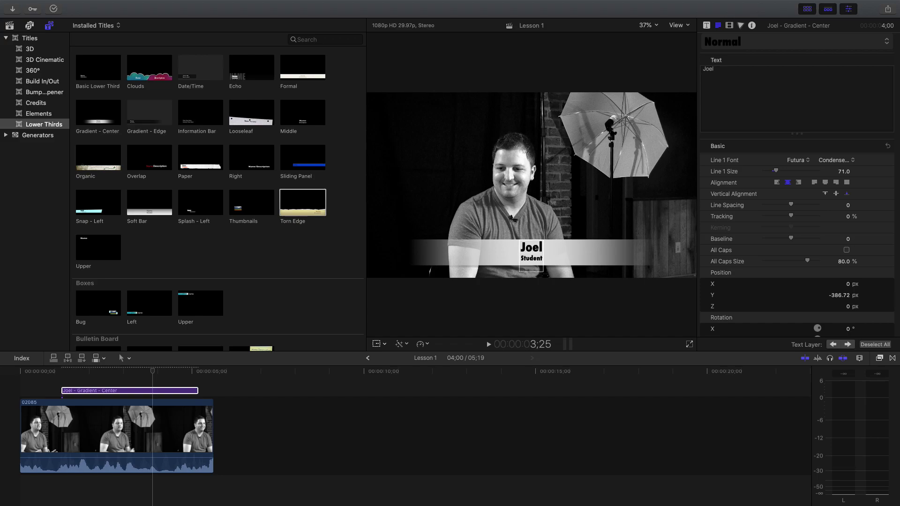
pyautogui.press('Return')
pyautogui.write('Guest')
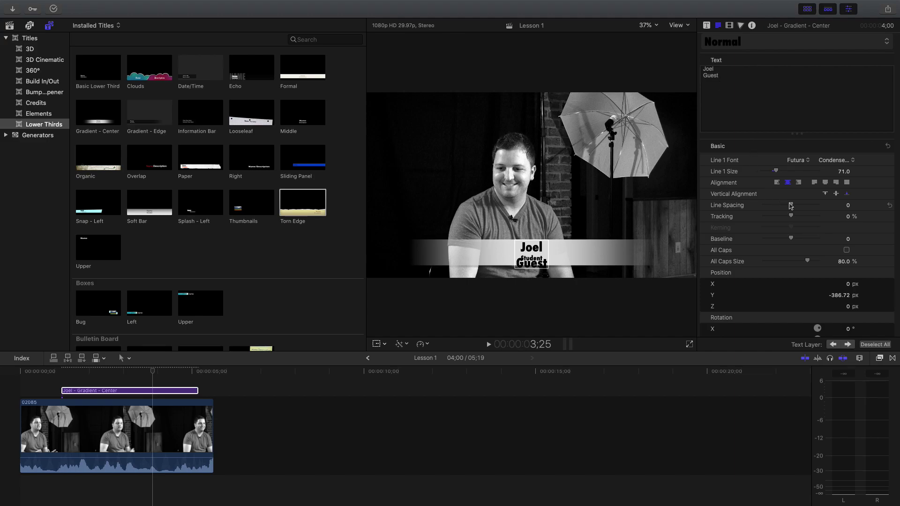
pyautogui.moveTo(791, 206)
pyautogui.mouseDown()
pyautogui.moveTo(824, 205)
pyautogui.moveTo(805, 205)
pyautogui.mouseUp()
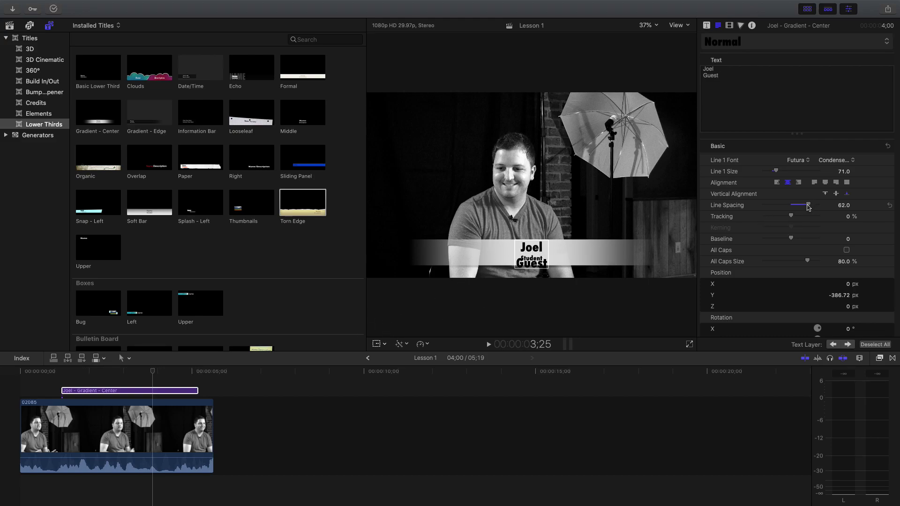
pyautogui.moveTo(809, 208)
pyautogui.mouseDown()
pyautogui.moveTo(769, 206)
pyautogui.moveTo(806, 215)
pyautogui.moveTo(761, 220)
pyautogui.moveTo(821, 224)
pyautogui.moveTo(792, 222)
pyautogui.mouseUp()
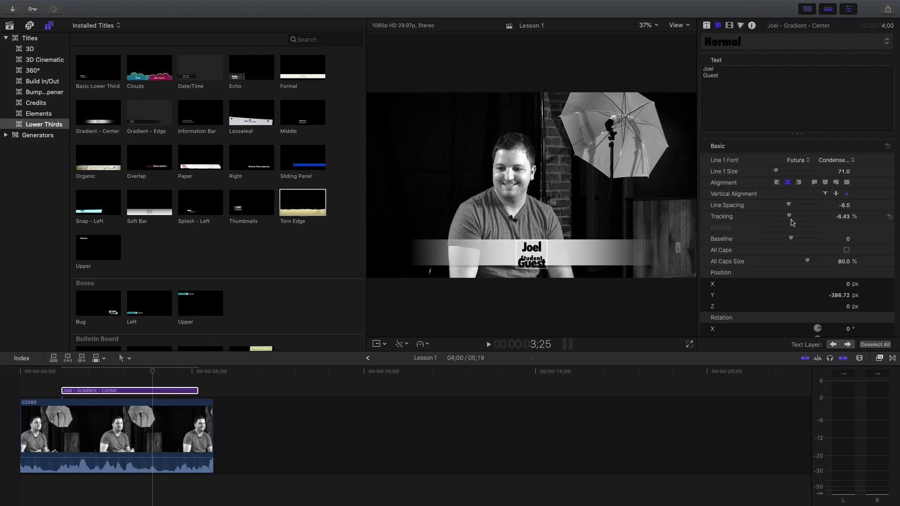
# - Delete the Guest line and the leftover empty line from the title text
pyautogui.scroll(-2, 792, 222)
pyautogui.scroll(-4, 792, 222)
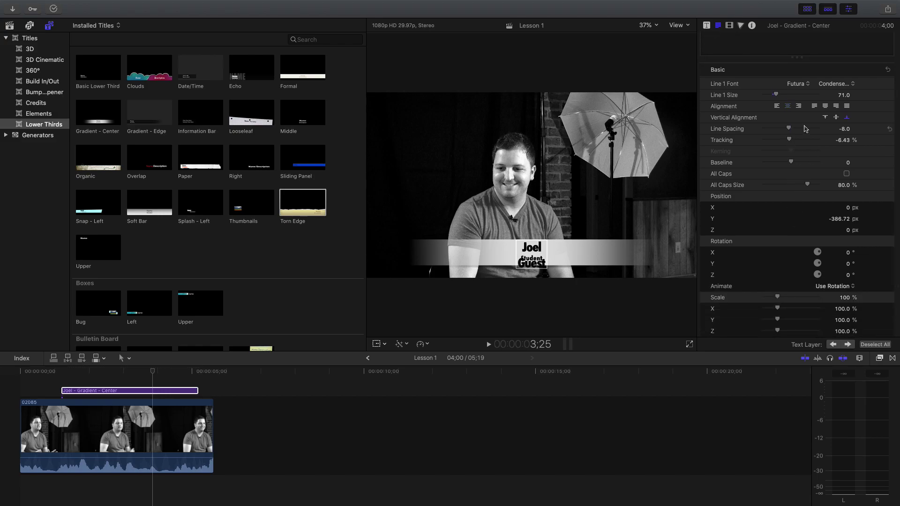
pyautogui.scroll(4, 766, 171)
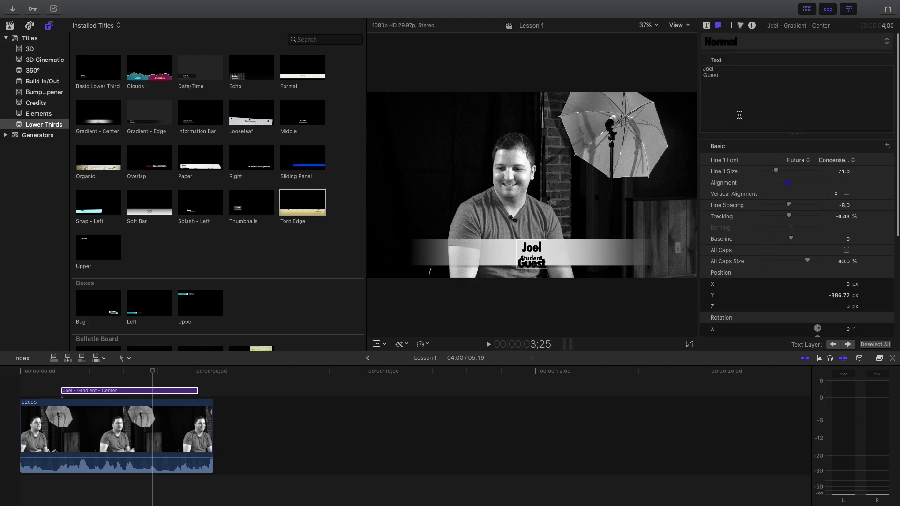
pyautogui.click(728, 82)
pyautogui.press('BackSpace')
pyautogui.press('BackSpace')
pyautogui.press('BackSpace')
pyautogui.press('BackSpace')
pyautogui.press('BackSpace')
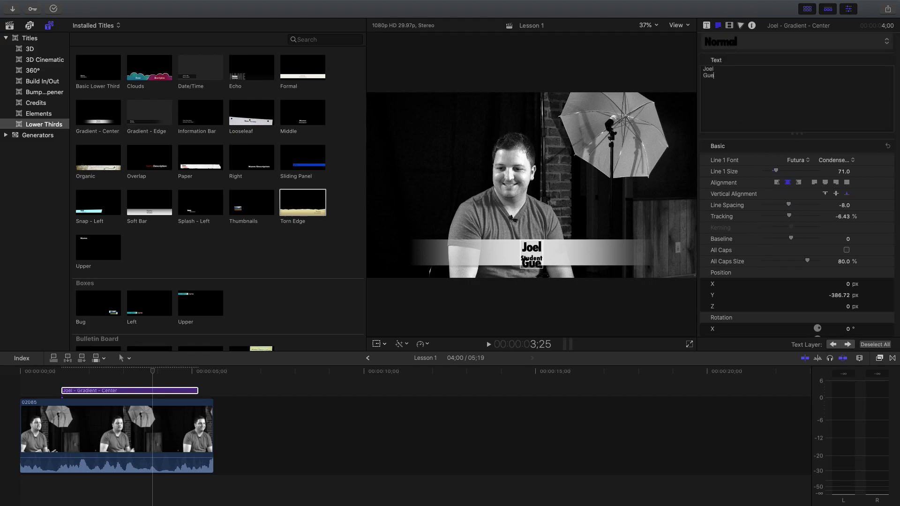
pyautogui.press('BackSpace')
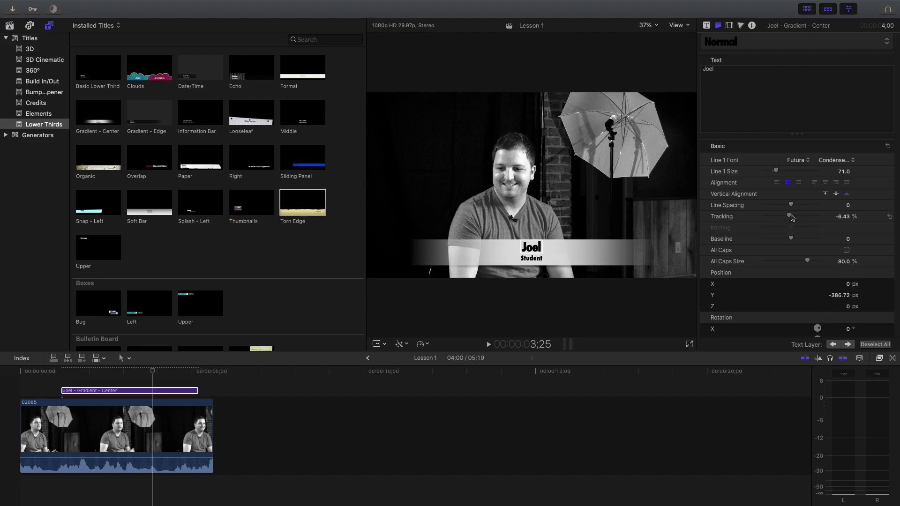
# - Loosen the title's tracking to 3.13% and nudge its baseline to -1.0
pyautogui.moveTo(791, 218); pyautogui.dragTo(795, 220)
pyautogui.scroll(-10, 844, 141)
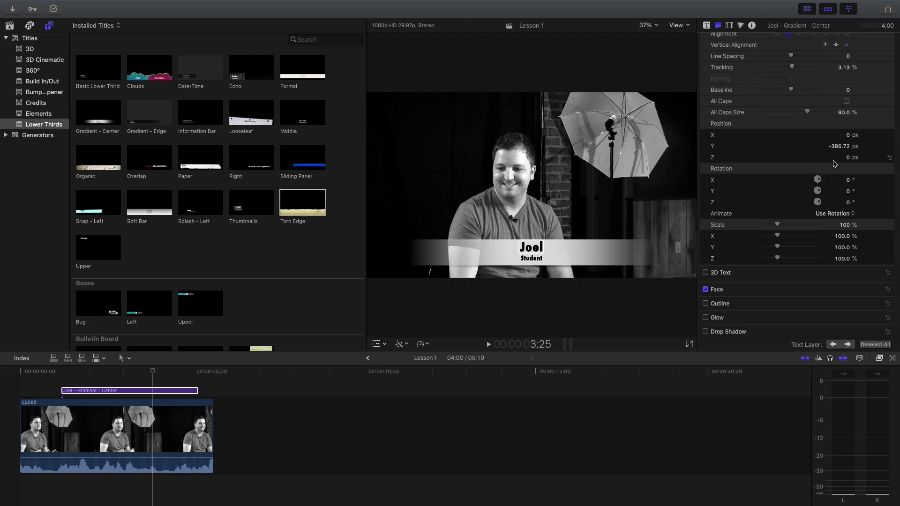
pyautogui.scroll(2, 835, 163)
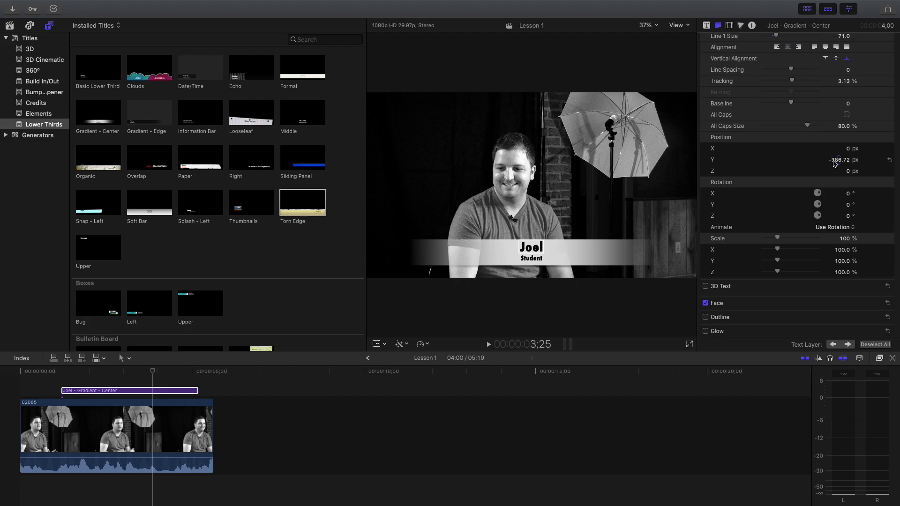
pyautogui.moveTo(793, 104)
pyautogui.mouseDown()
pyautogui.moveTo(802, 104)
pyautogui.moveTo(793, 104)
pyautogui.mouseUp()
# - Move the name title past the video's end and add a Gradient - Center lower third above the clip
pyautogui.click(247, 425)
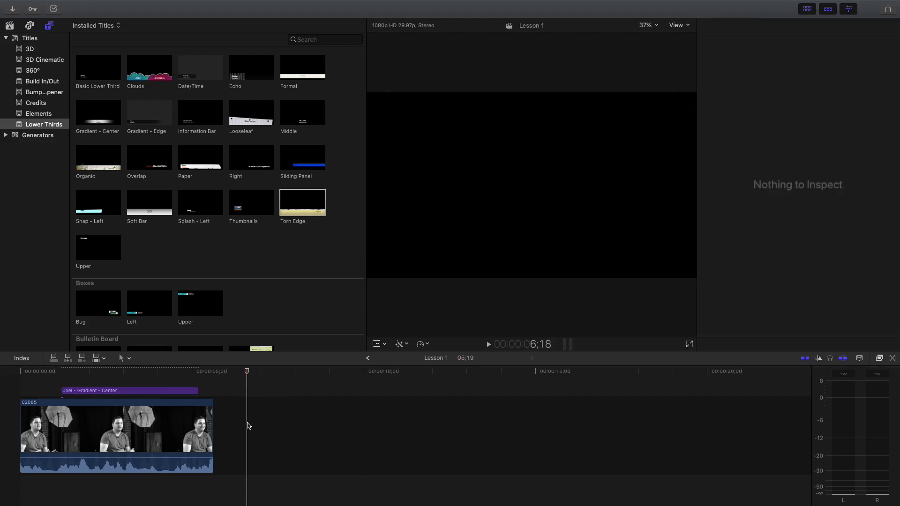
pyautogui.click(135, 392)
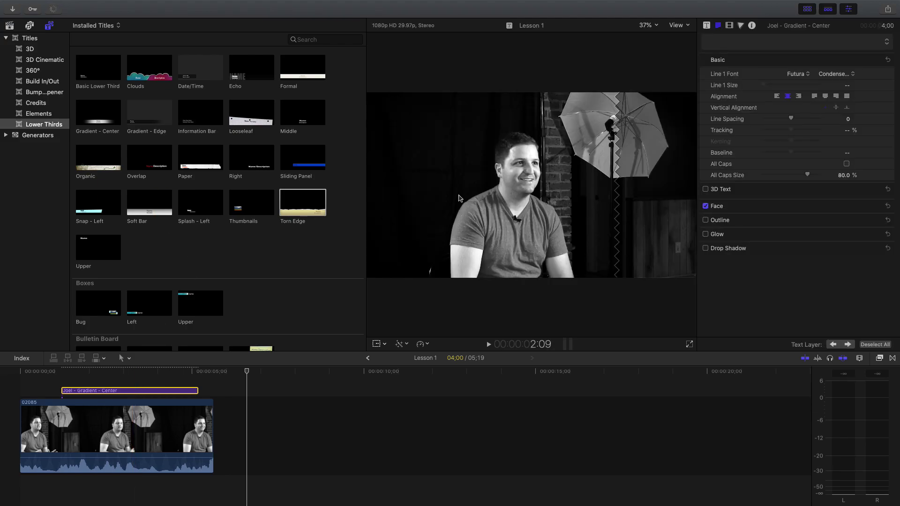
pyautogui.moveTo(141, 392); pyautogui.dragTo(295, 392)
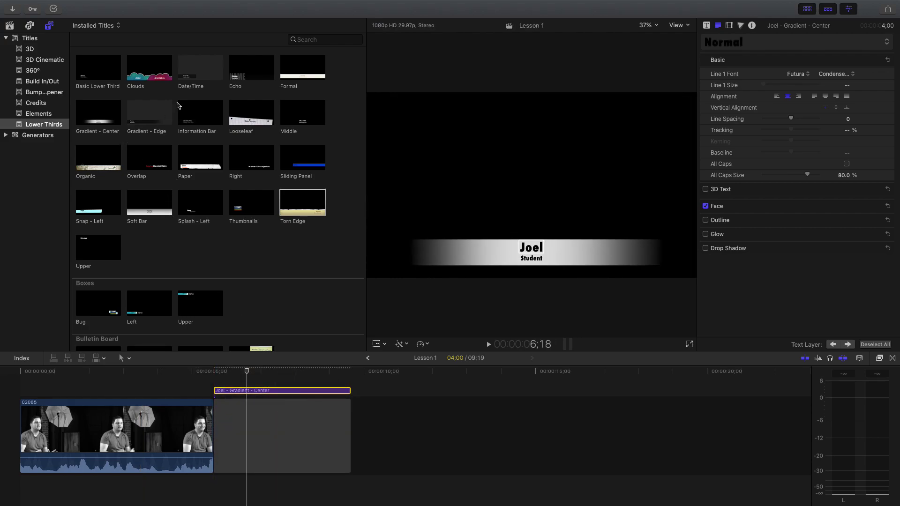
pyautogui.click(95, 115)
pyautogui.moveTo(95, 115); pyautogui.dragTo(61, 387)
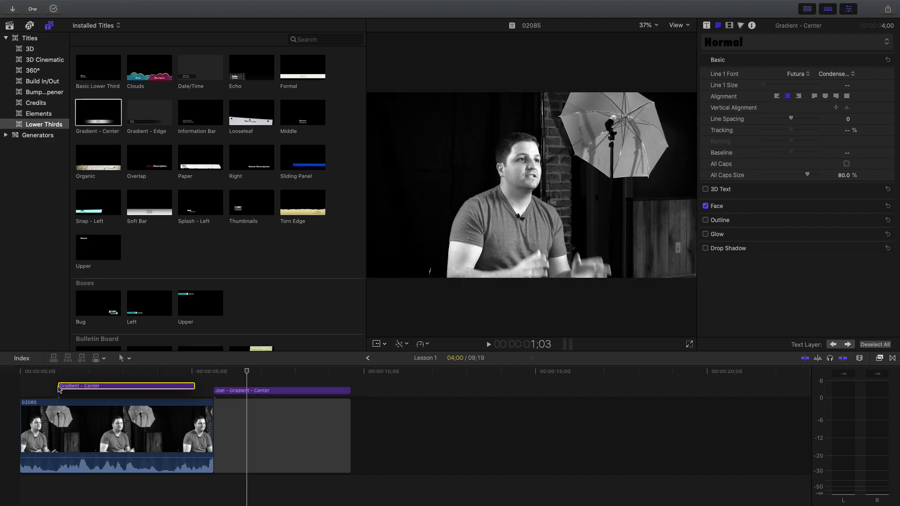
# - Replace the new title's Name with the second speaker's first name and Description with Manager
pyautogui.doubleClick(113, 391)
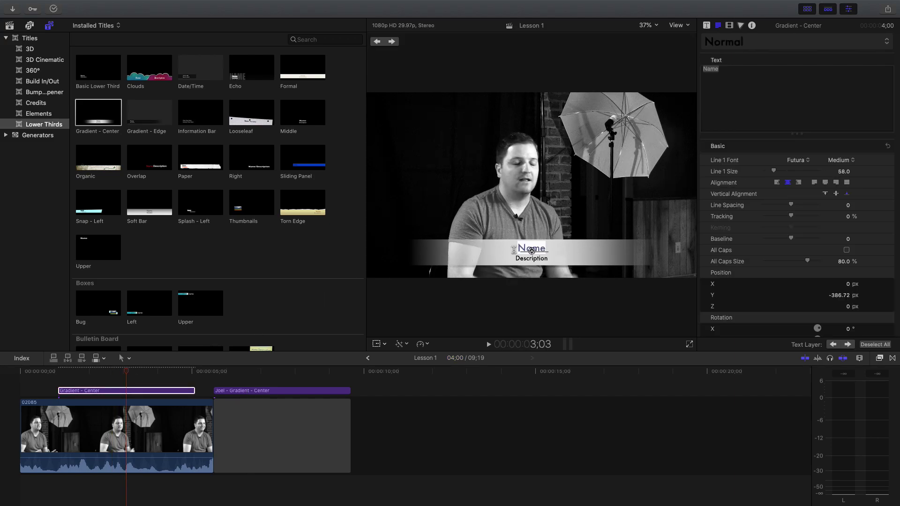
pyautogui.click(540, 244)
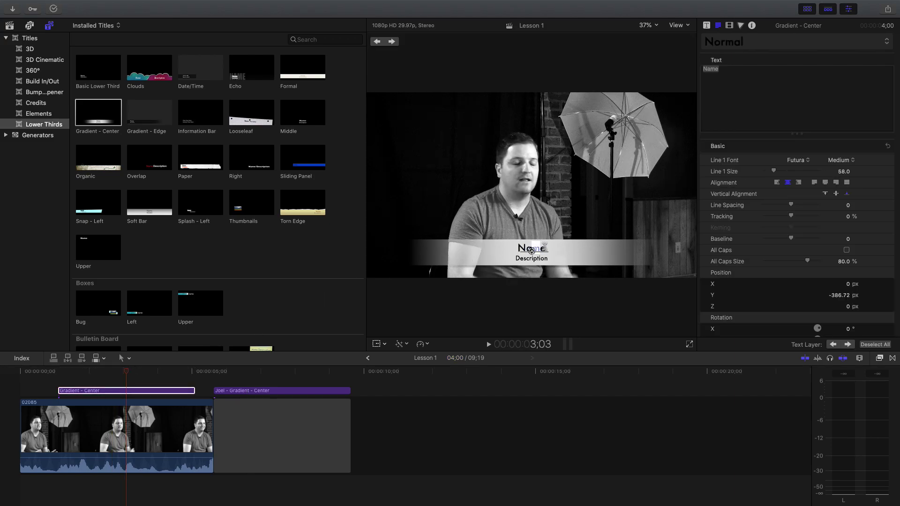
pyautogui.moveTo(547, 248); pyautogui.dragTo(519, 249)
pyautogui.write('Robert')
pyautogui.click(533, 258)
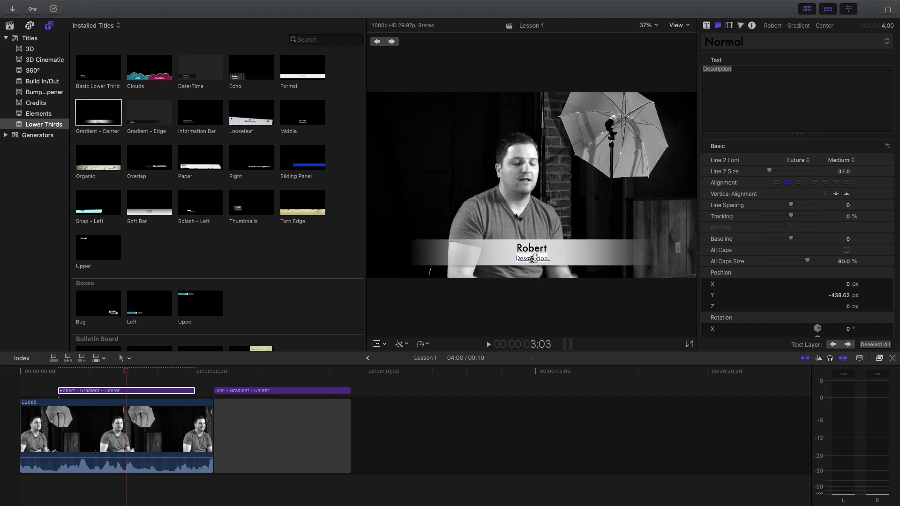
pyautogui.write('Manager')
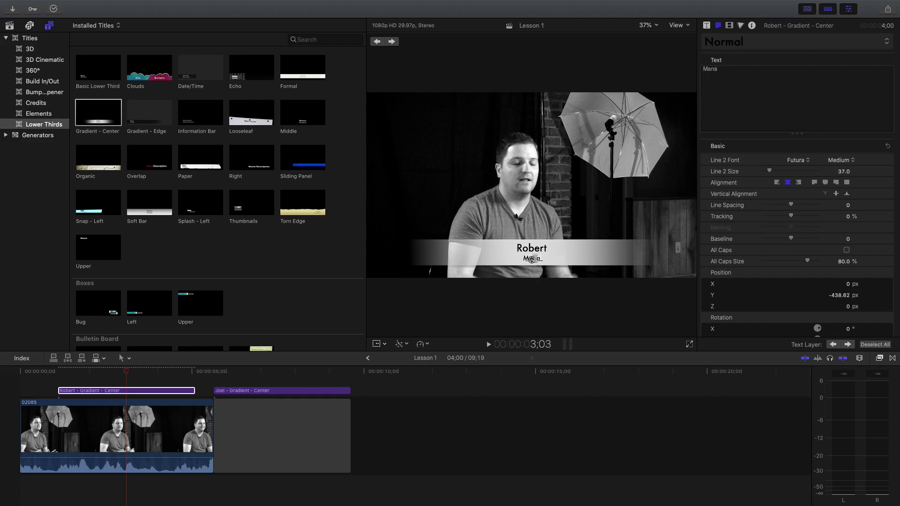
pyautogui.click(481, 296)
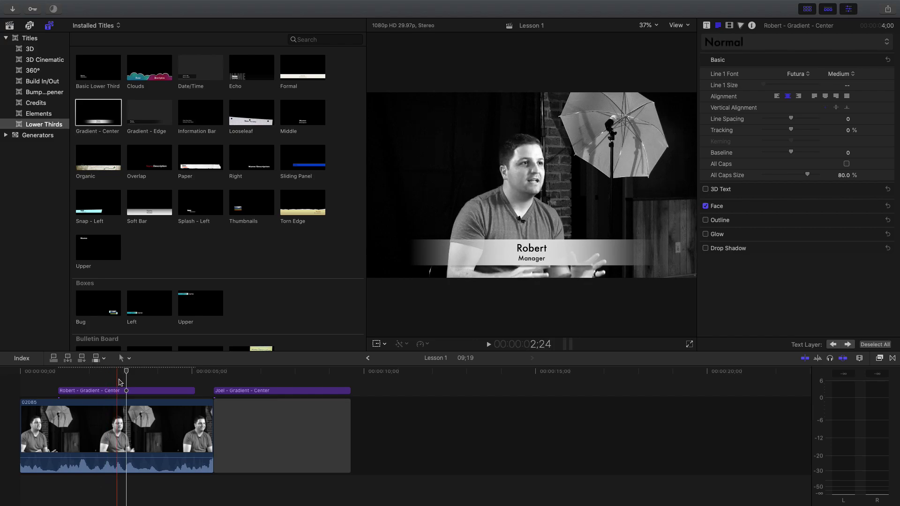
pyautogui.click(130, 392)
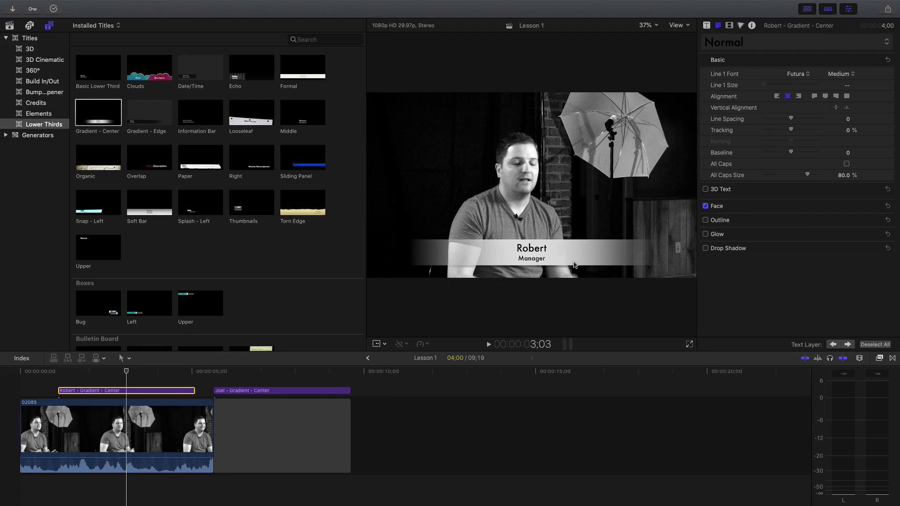
# - Drag the name line slightly higher in the bar, to X -0.07 px, Y -375.74 px
pyautogui.doubleClick(536, 250)
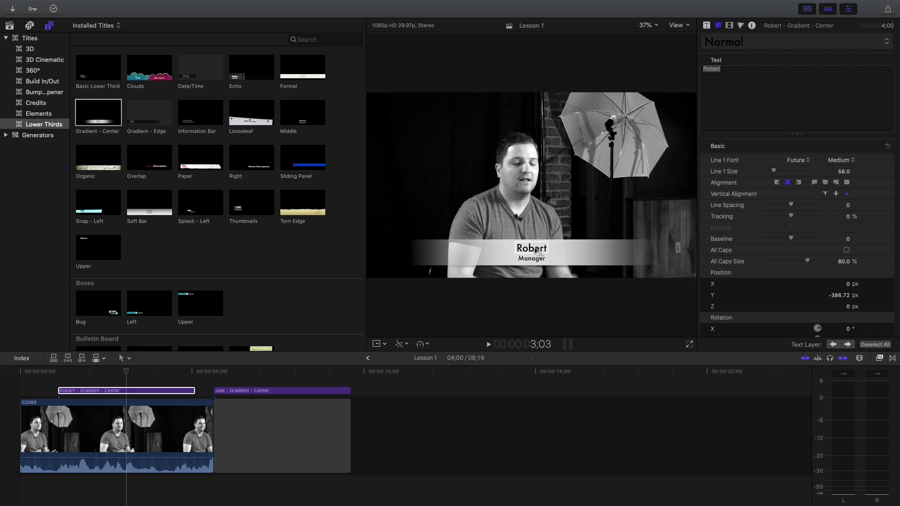
pyautogui.moveTo(536, 250)
pyautogui.mouseDown()
pyautogui.moveTo(523, 230)
pyautogui.moveTo(497, 223)
pyautogui.moveTo(469, 246)
pyautogui.moveTo(592, 158)
pyautogui.moveTo(569, 223)
pyautogui.moveTo(487, 231)
pyautogui.moveTo(535, 248)
pyautogui.mouseUp()
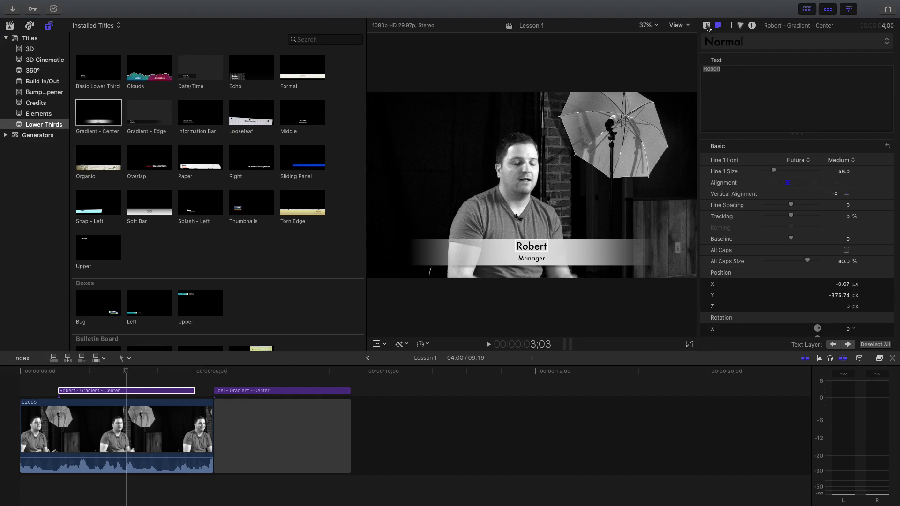
# - Shift the lower third's Transform Position X to -17 px
pyautogui.click(707, 27)
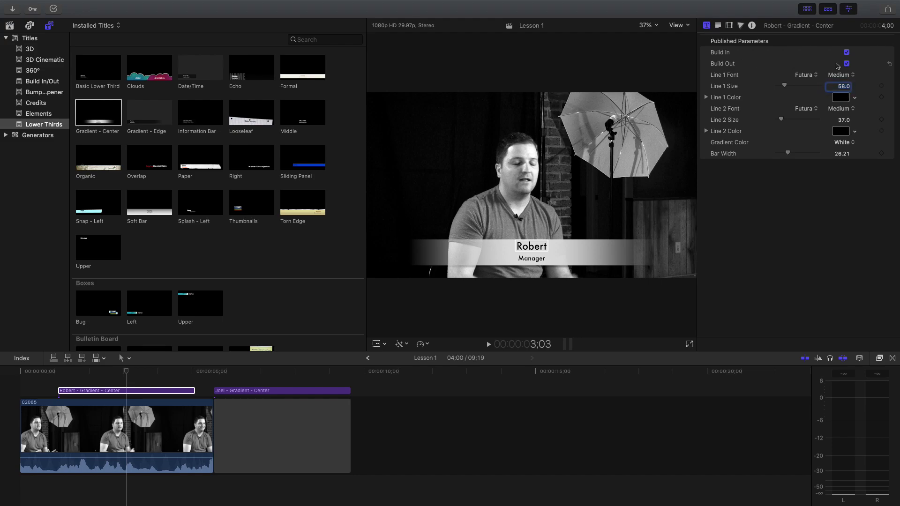
pyautogui.click(717, 26)
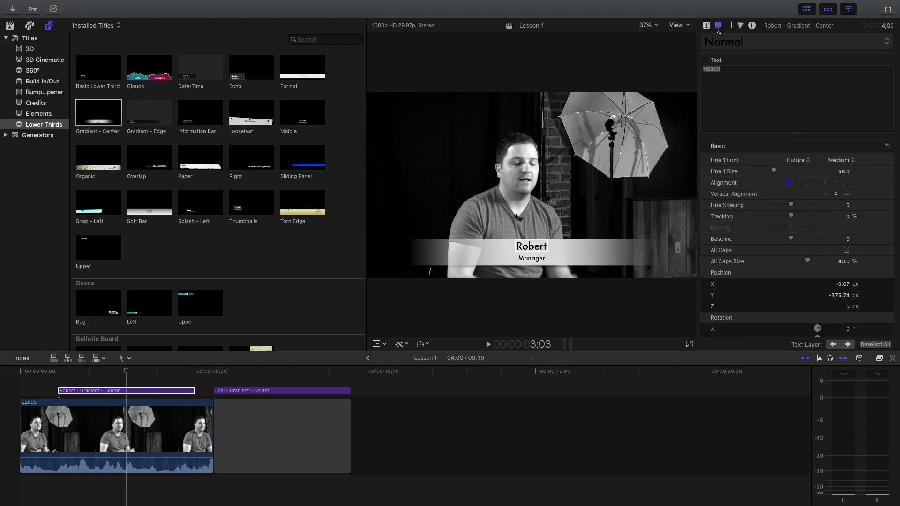
pyautogui.click(730, 27)
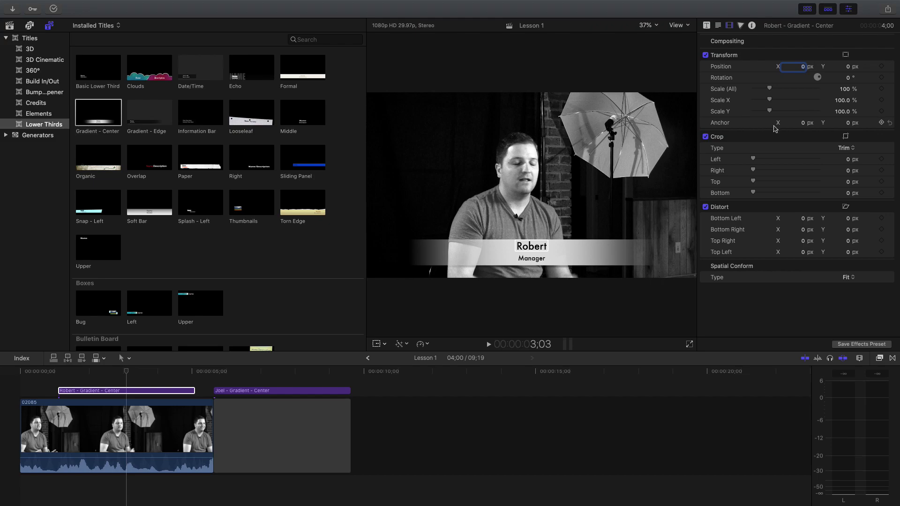
pyautogui.click(587, 267)
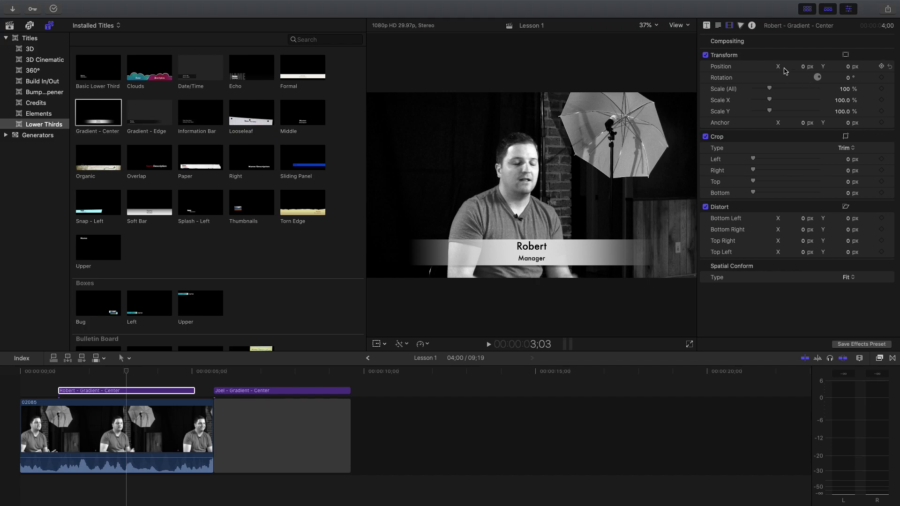
pyautogui.click(803, 69)
pyautogui.moveTo(803, 69); pyautogui.dragTo(764, 69)
pyautogui.moveTo(794, 66); pyautogui.dragTo(831, 66)
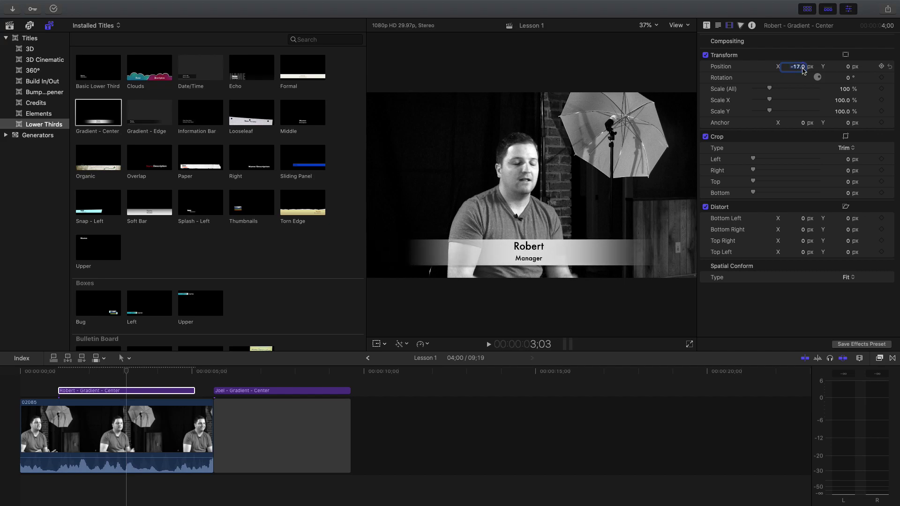
# - Check the colour settings, then return to the title's Published Parameters
pyautogui.click(741, 25)
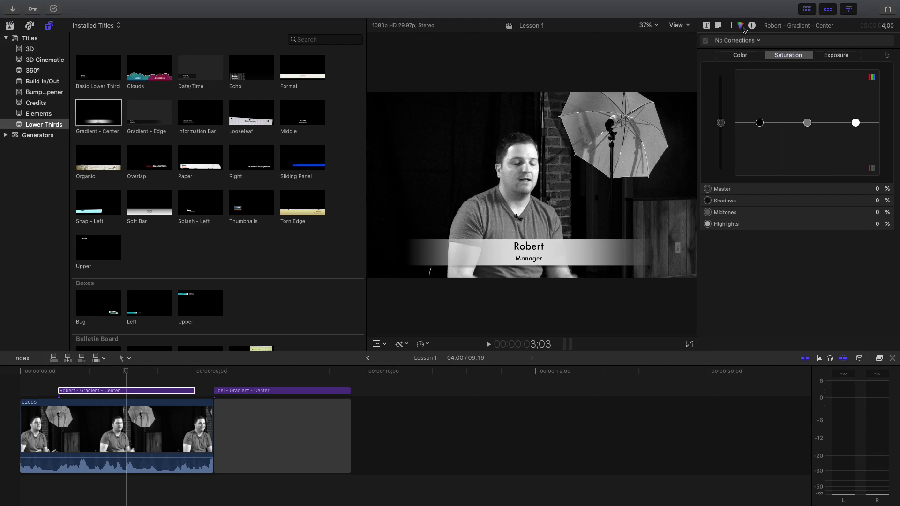
pyautogui.click(708, 26)
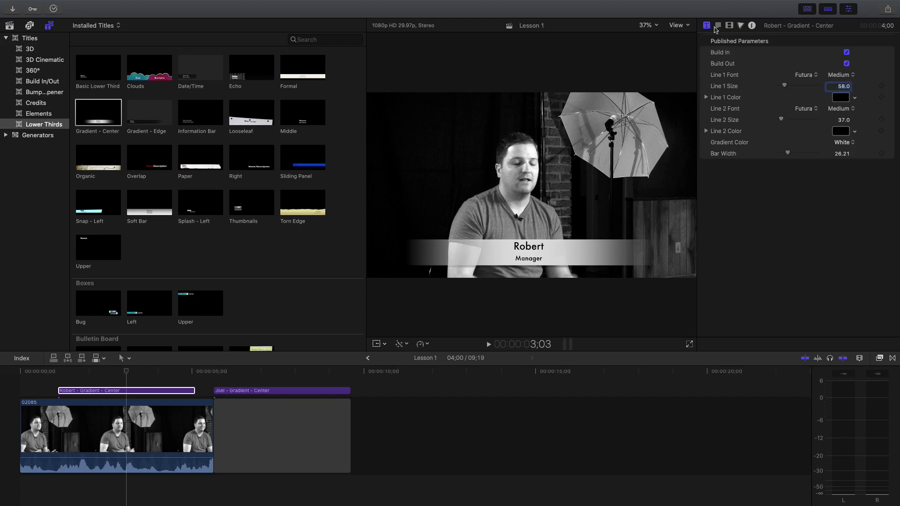
pyautogui.click(188, 391)
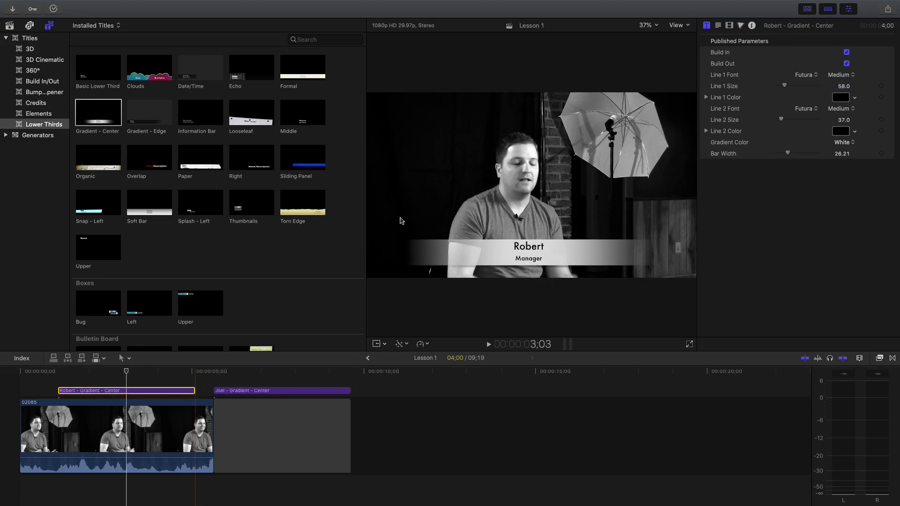
# - Reposition the name line to X 18.92 px, Y -379.22 px, then select the Manager line
pyautogui.click(719, 26)
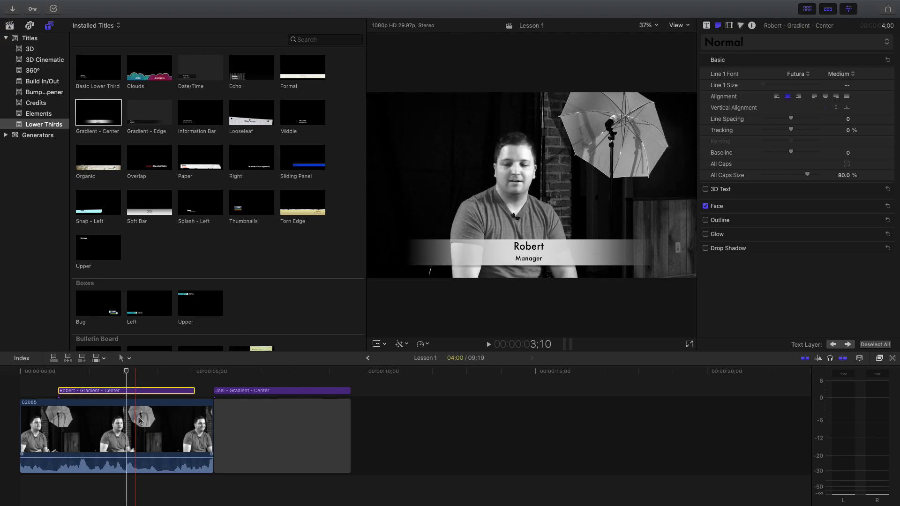
pyautogui.click(153, 397)
pyautogui.doubleClick(153, 392)
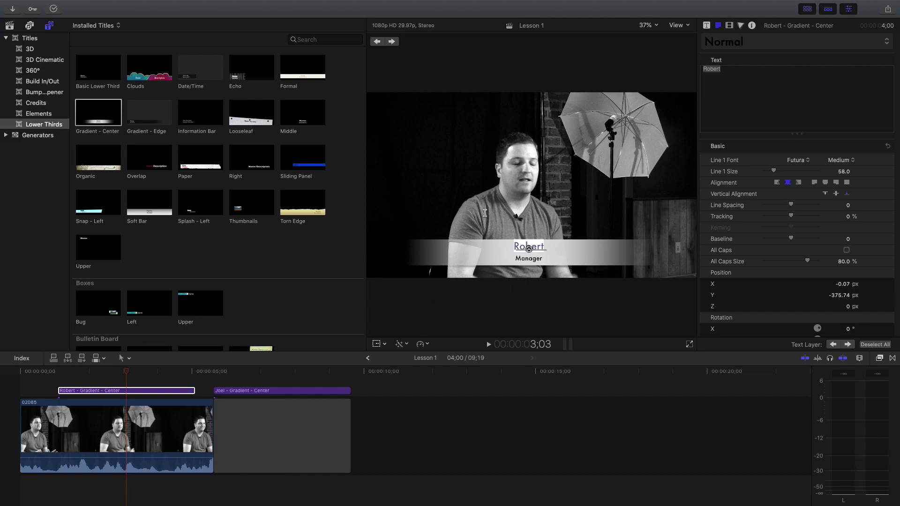
pyautogui.click(532, 247)
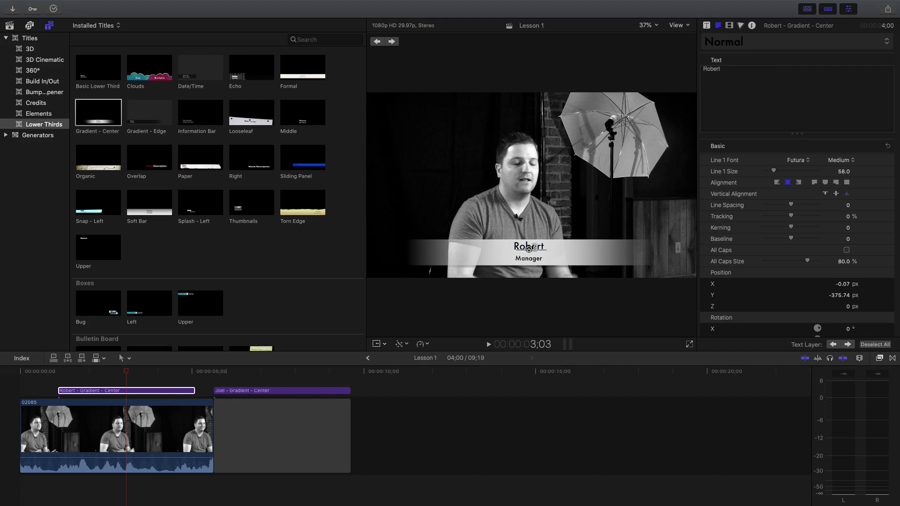
pyautogui.click(148, 376)
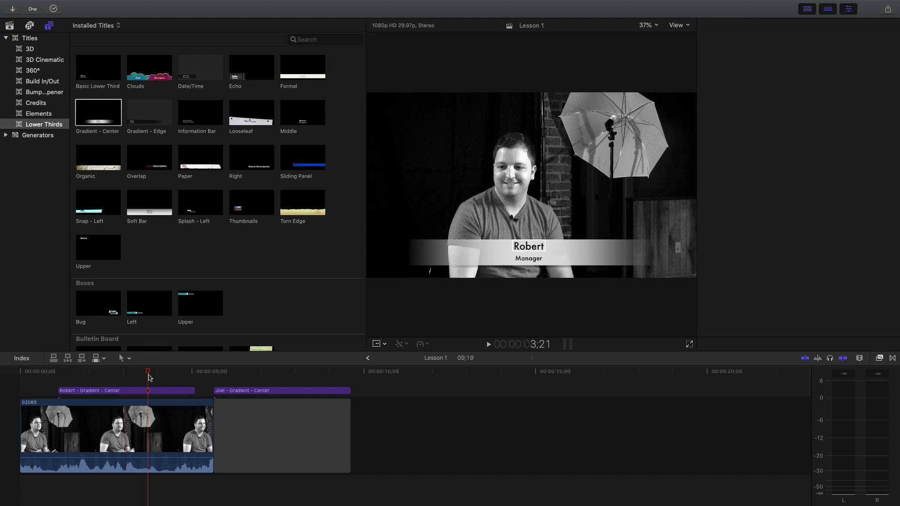
pyautogui.moveTo(537, 248); pyautogui.dragTo(514, 204)
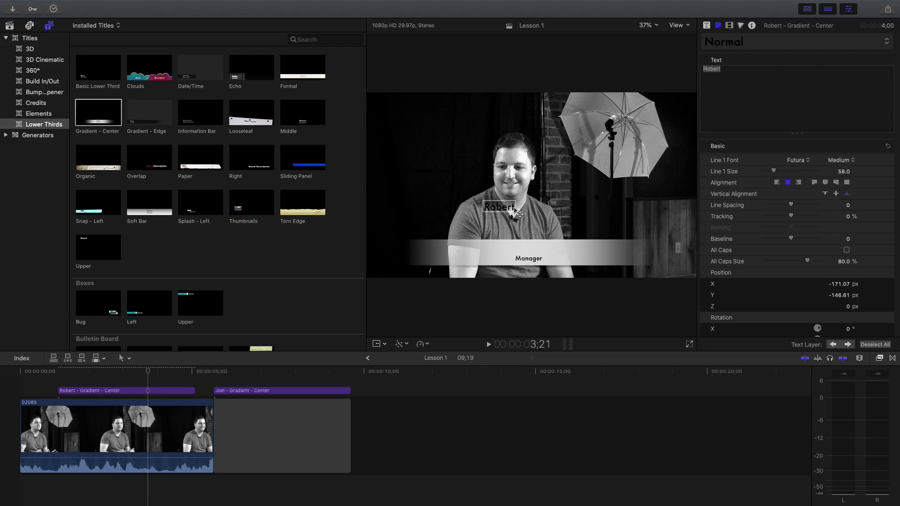
pyautogui.moveTo(511, 209); pyautogui.dragTo(519, 246)
pyautogui.click(482, 250)
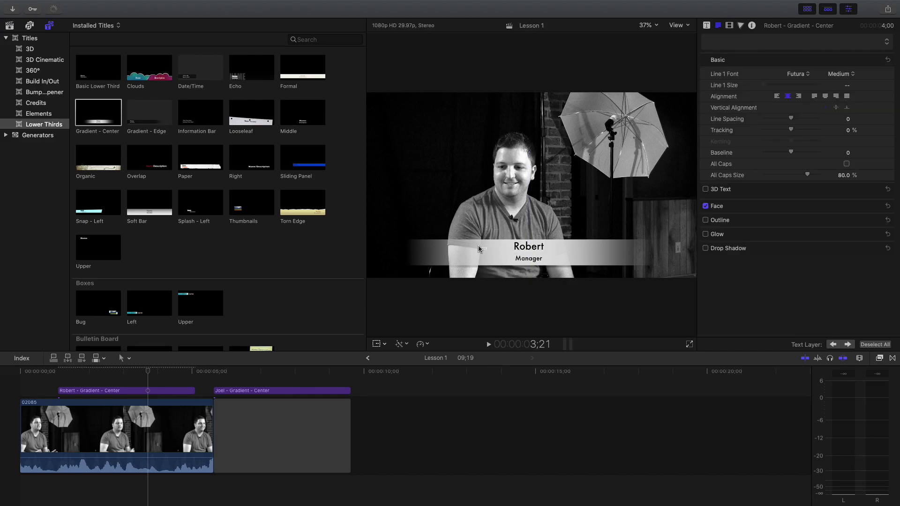
pyautogui.click(529, 261)
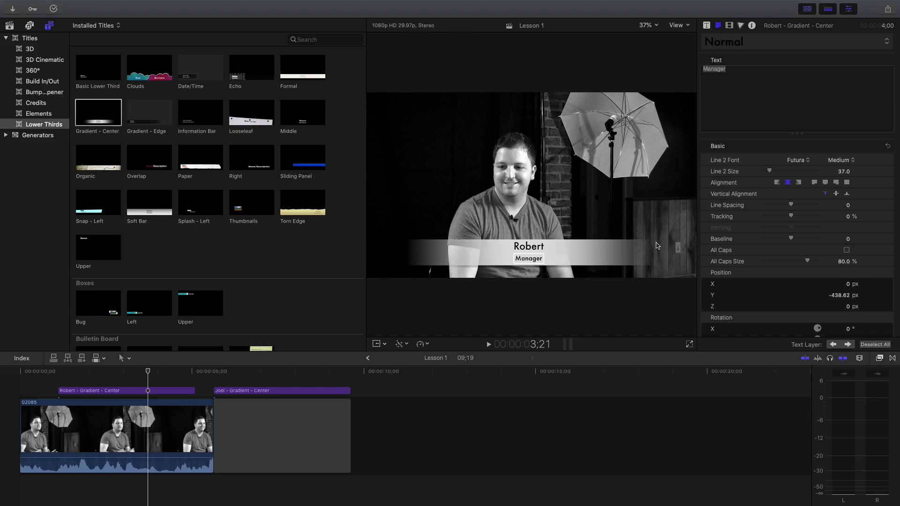
# - Delete Joel's Gradient - Center lower third from the timeline and widen the sidebar
pyautogui.click(295, 392)
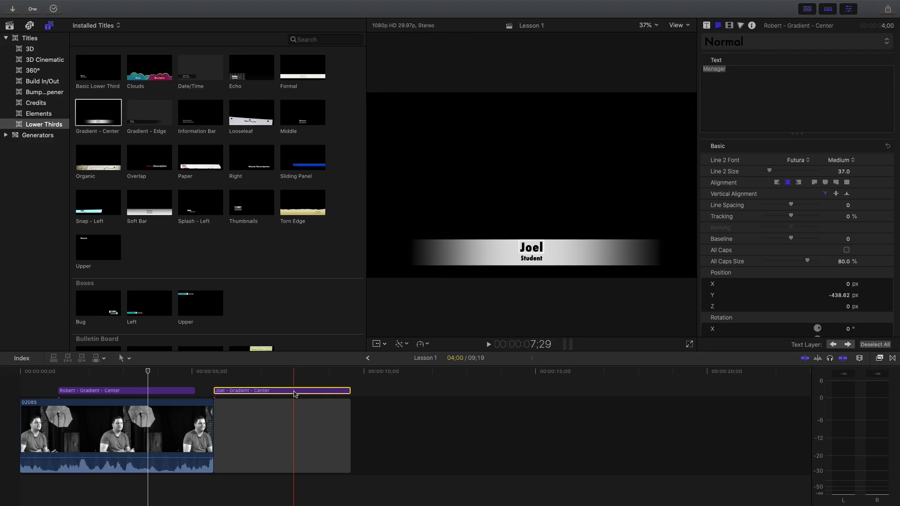
pyautogui.press('Delete')
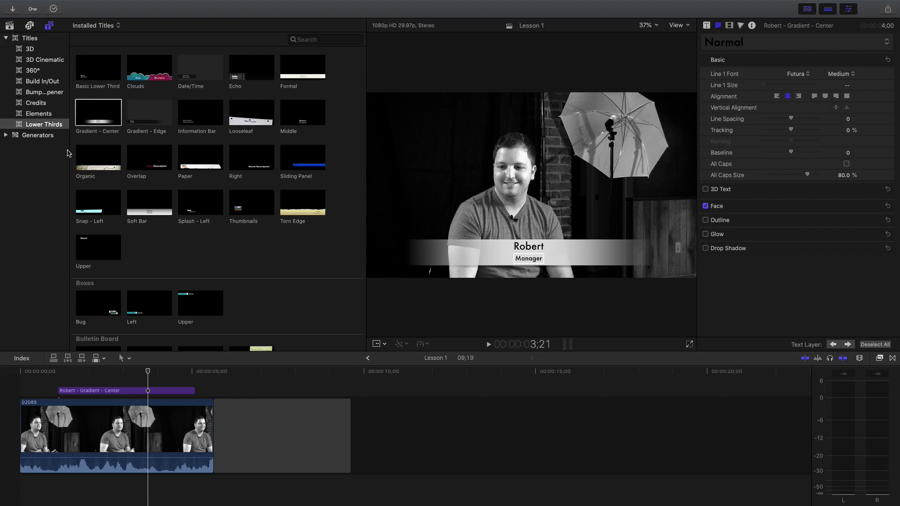
pyautogui.moveTo(70, 151); pyautogui.dragTo(117, 155)
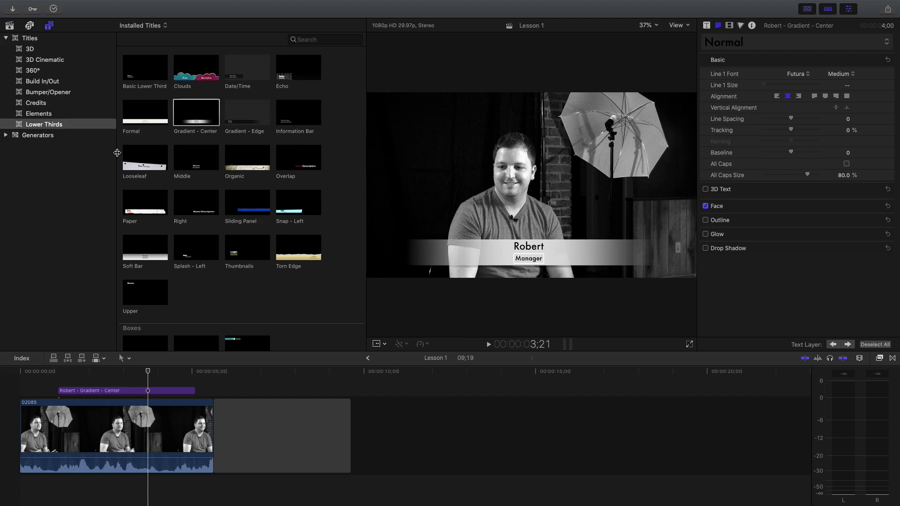
# - Hide the Titles sidebar, show the Example 1 library clips, and preview Intersection
pyautogui.click(249, 375)
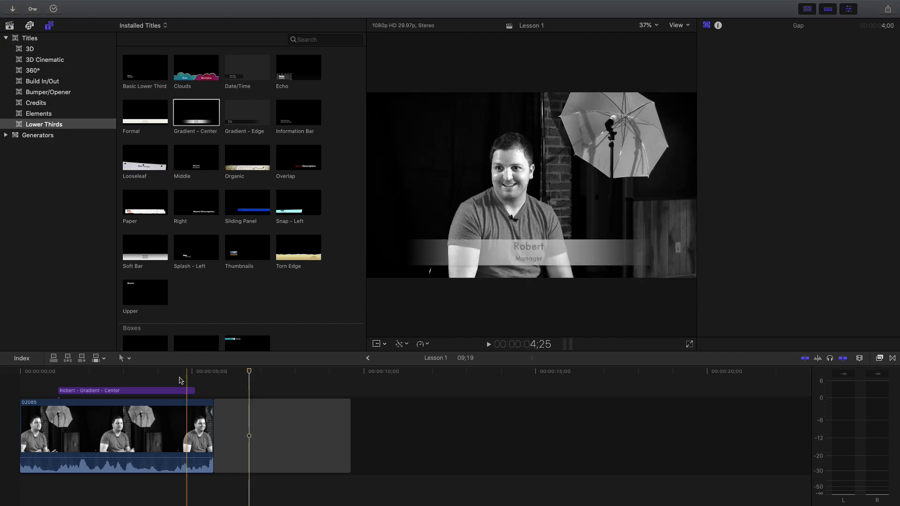
pyautogui.click(49, 26)
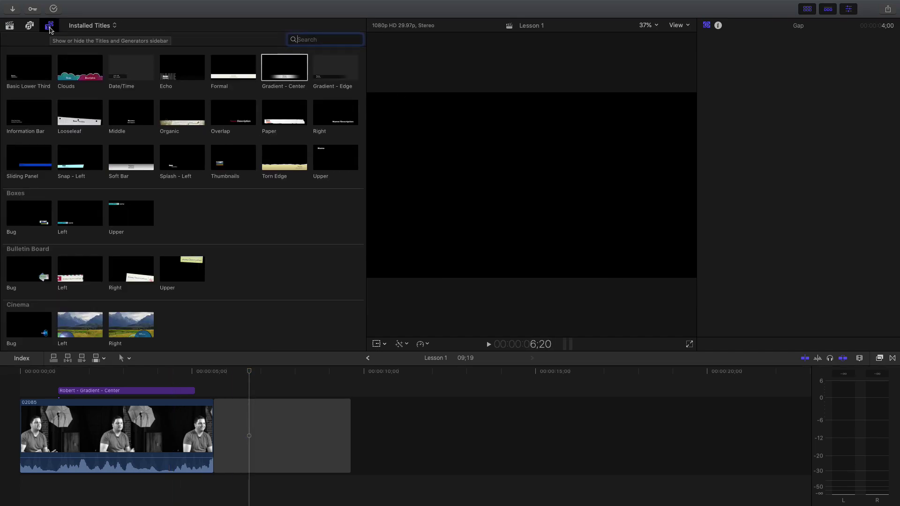
pyautogui.click(10, 26)
pyautogui.click(183, 121)
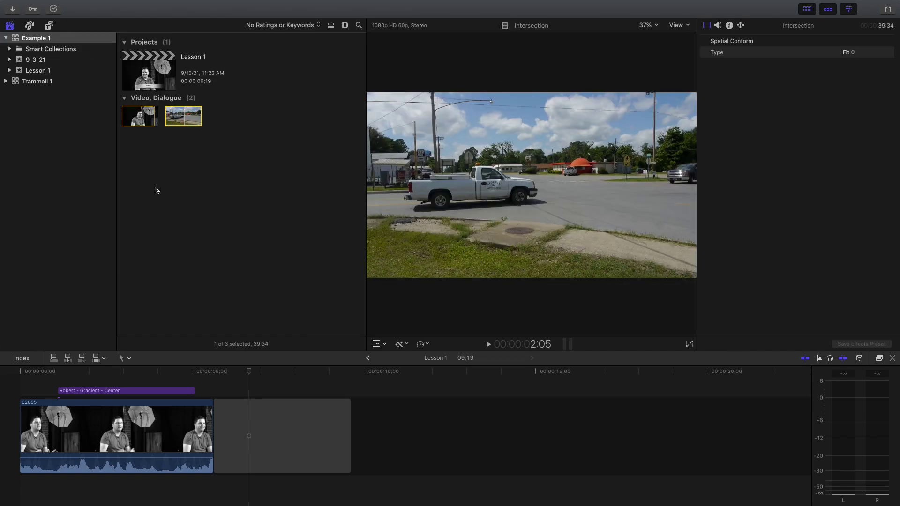
# - Open Media Import and preview 00693, 02085, Intersection, Animated Background and Robo-Western files
pyautogui.press('super+i')
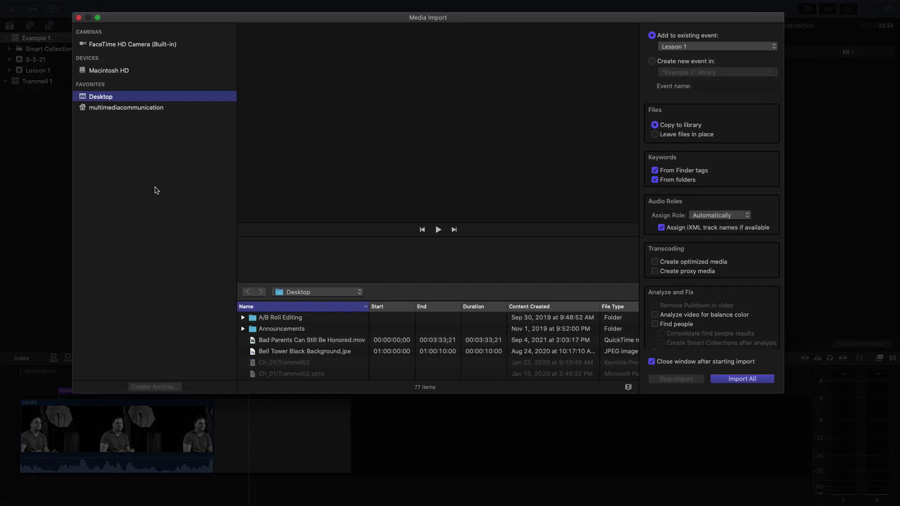
pyautogui.scroll(-8, 263, 335)
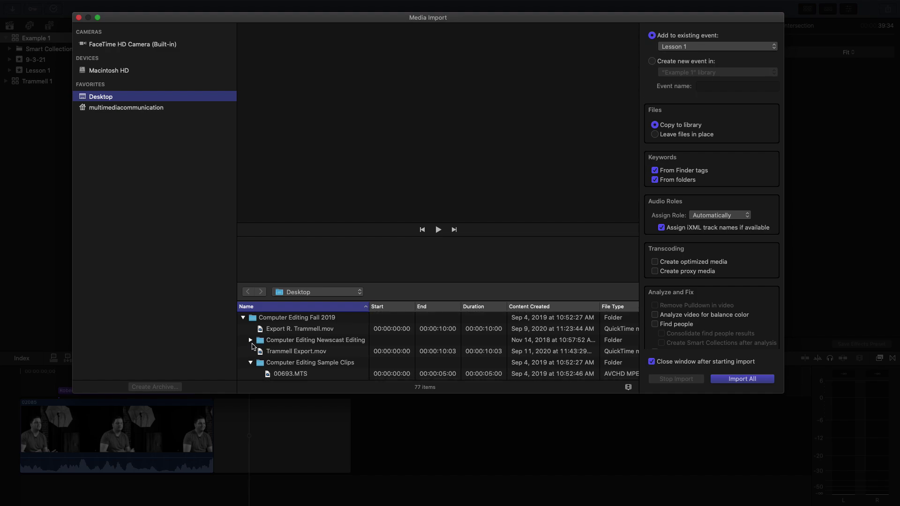
pyautogui.scroll(-4, 260, 333)
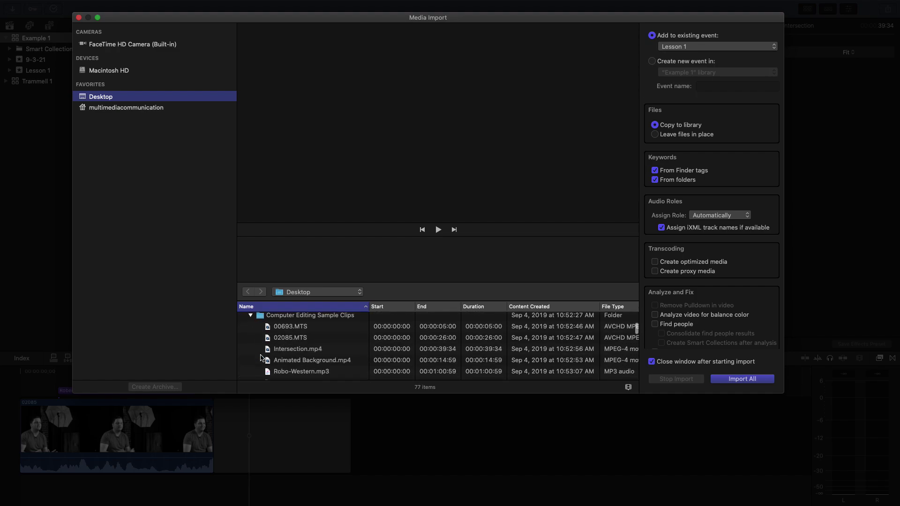
pyautogui.click(285, 331)
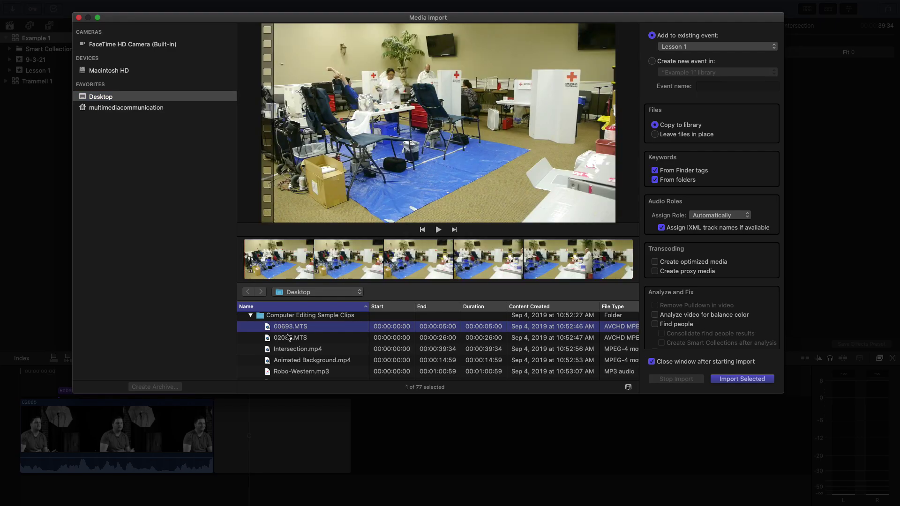
pyautogui.click(288, 338)
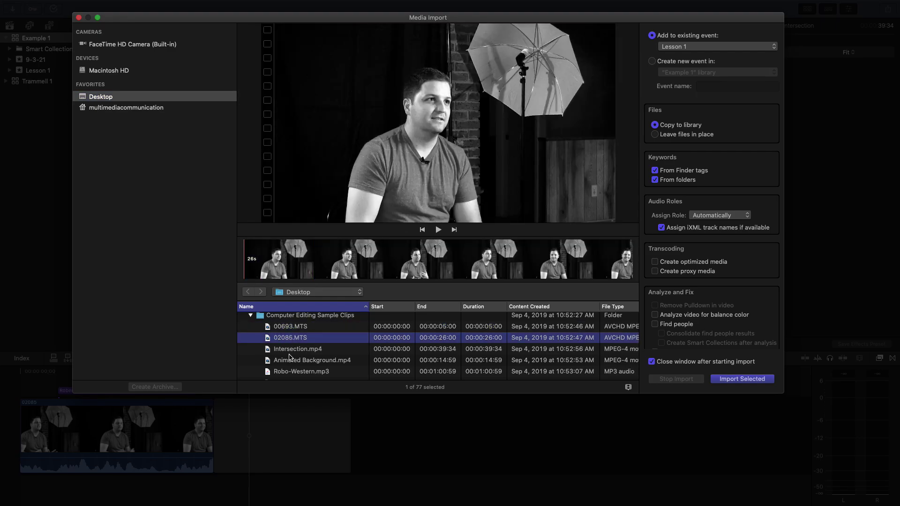
pyautogui.click(290, 354)
pyautogui.click(290, 360)
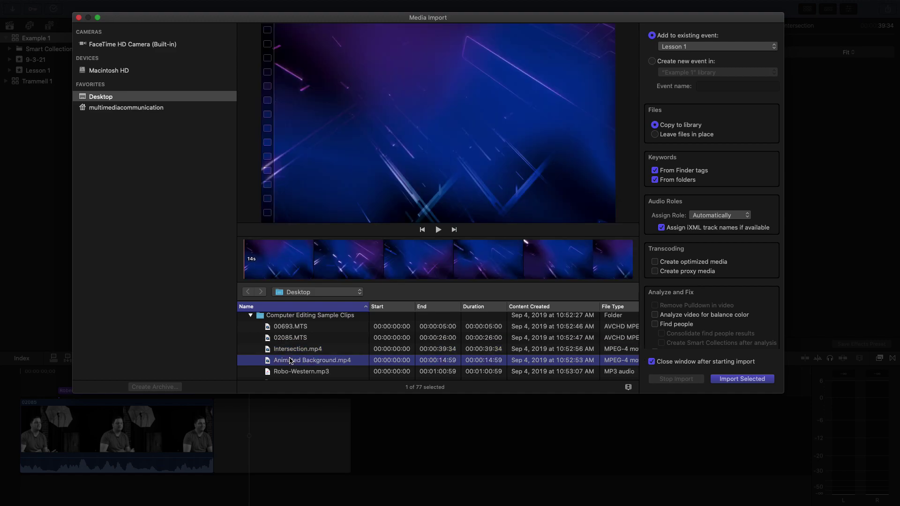
pyautogui.click(293, 372)
# - Preview Library File Footage, Librarian Interview, 02076, 00463, Chroma Key and the exported street clip
pyautogui.scroll(-5, 292, 373)
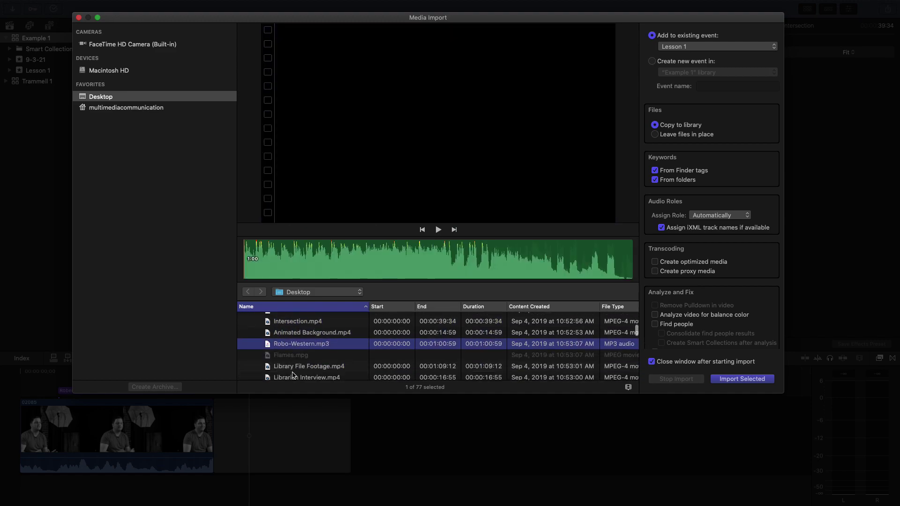
pyautogui.click(293, 342)
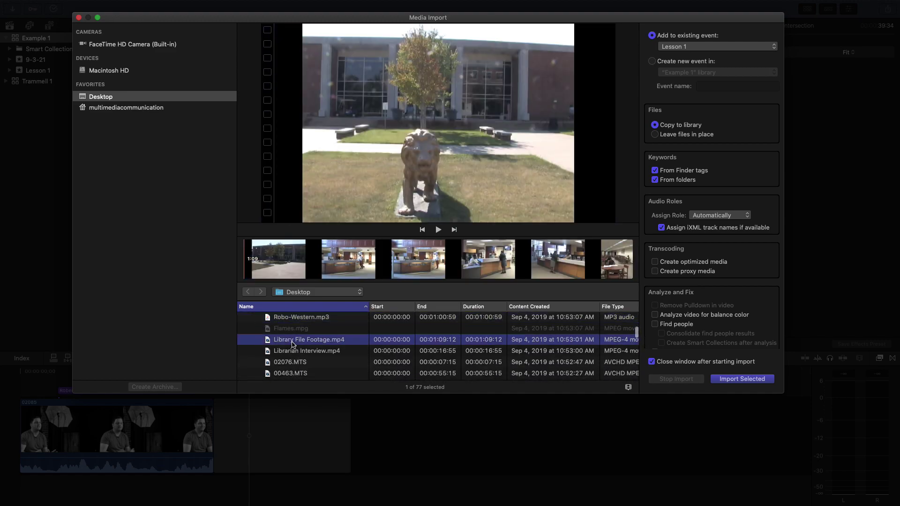
pyautogui.click(291, 355)
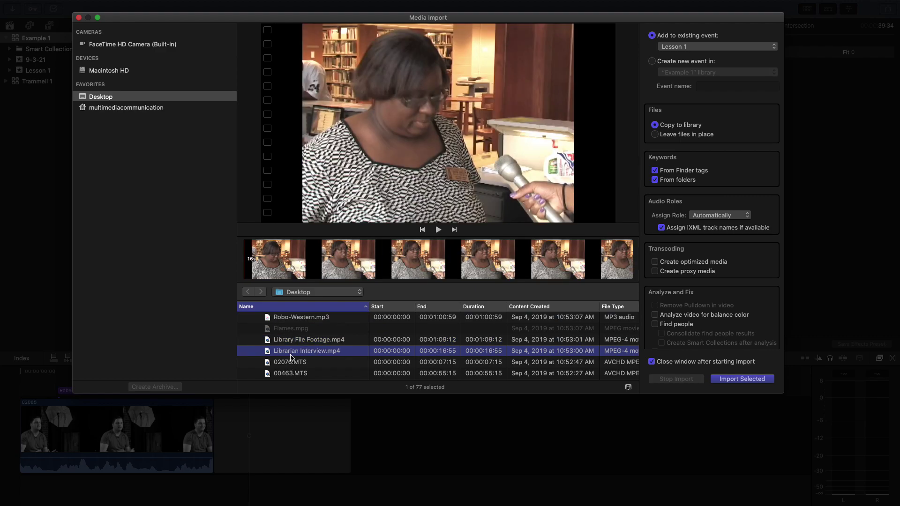
pyautogui.click(292, 364)
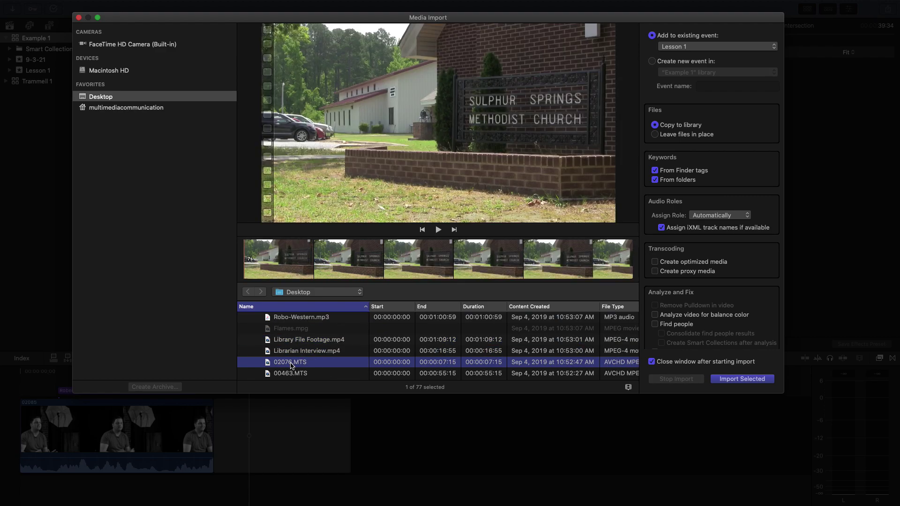
pyautogui.click(291, 375)
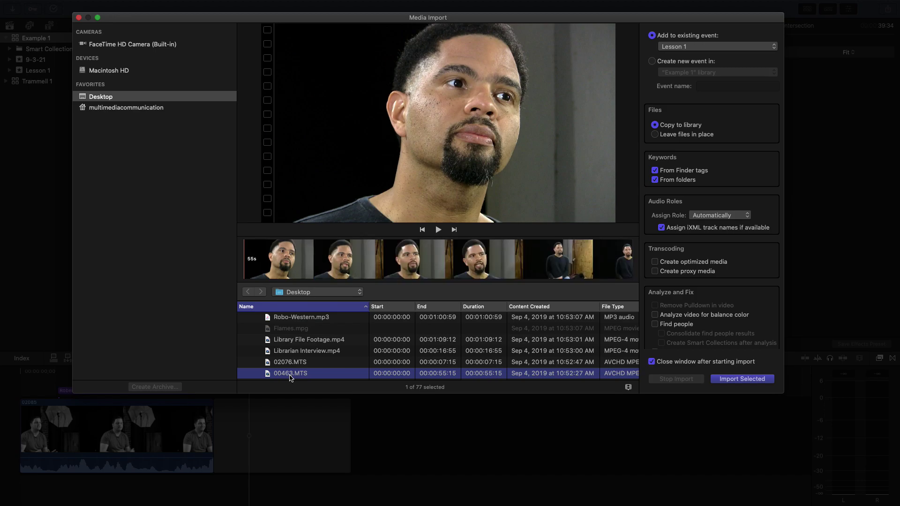
pyautogui.scroll(-4, 291, 375)
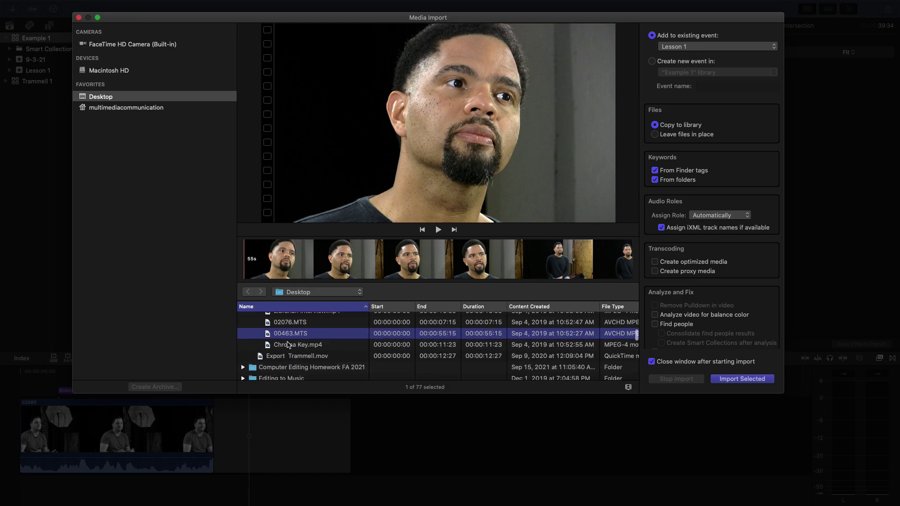
pyautogui.click(287, 347)
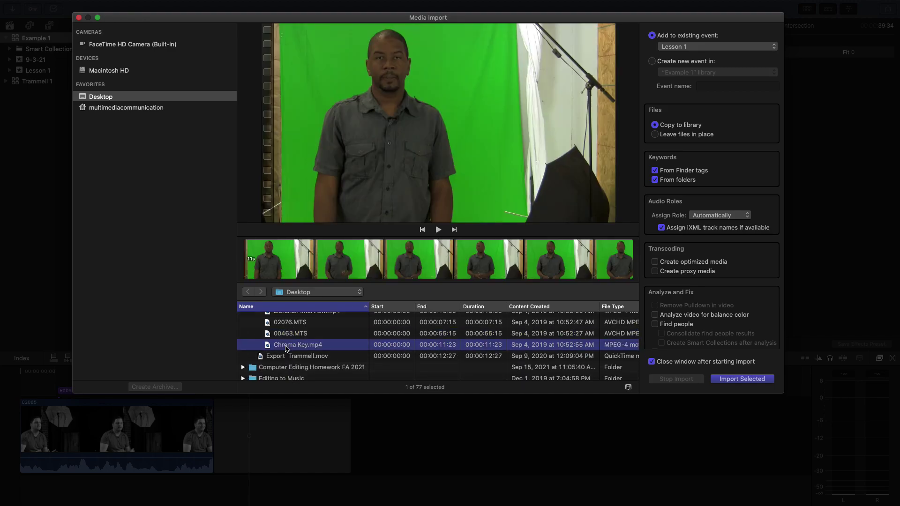
pyautogui.click(286, 358)
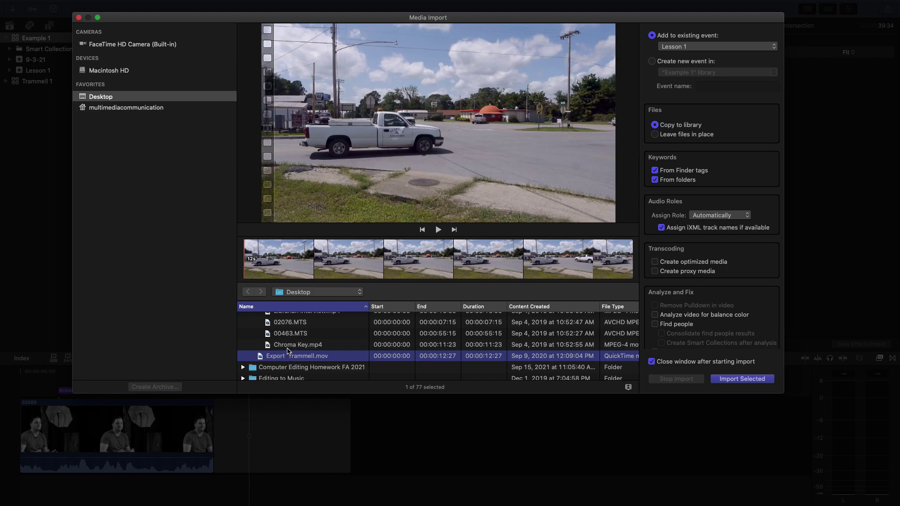
pyautogui.click(288, 348)
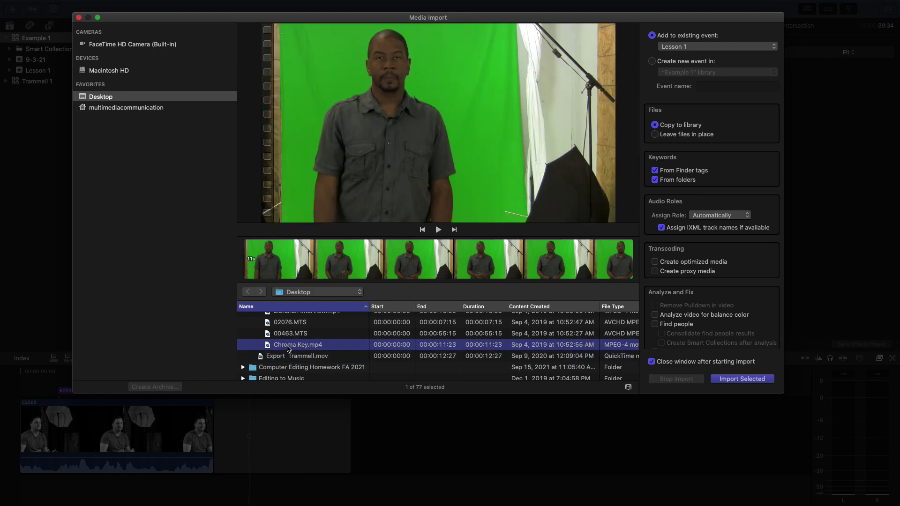
# - Select 02076.MTS and import it into the Lesson 1 event
pyautogui.scroll(1, 289, 339)
pyautogui.click(290, 338)
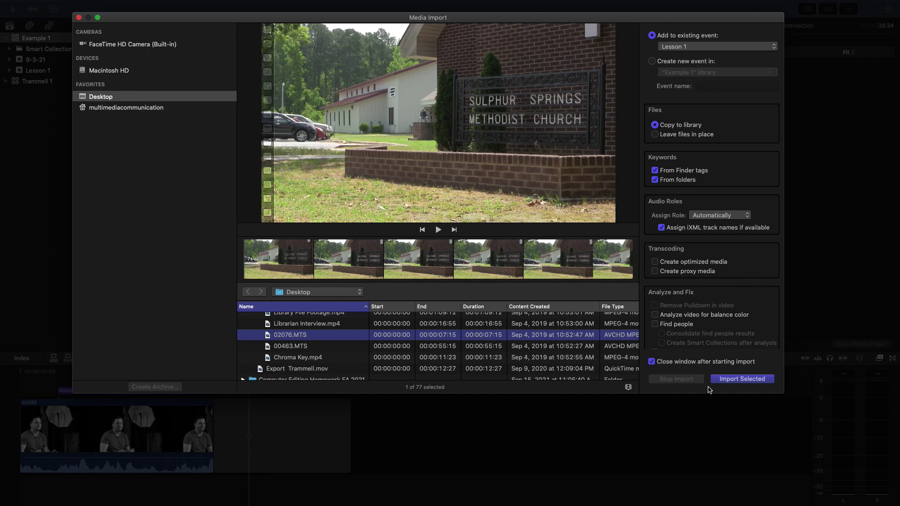
pyautogui.click(738, 380)
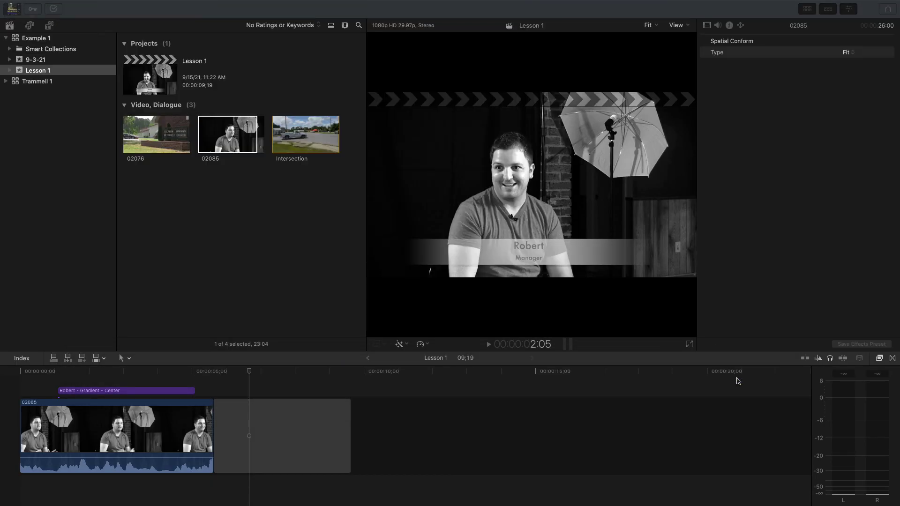
# - Drop the 02076 clip onto the timeline gap with Replace, so it follows the interview
pyautogui.moveTo(156, 123); pyautogui.dragTo(270, 425)
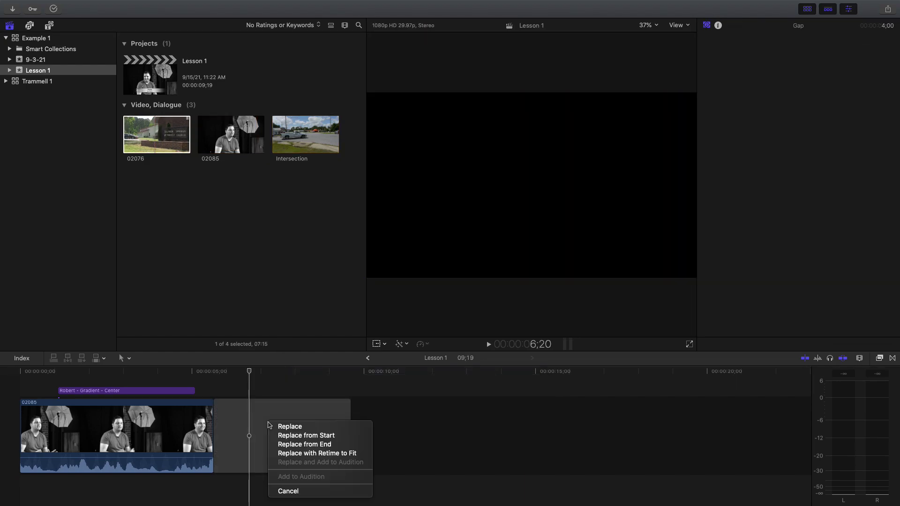
pyautogui.click(295, 431)
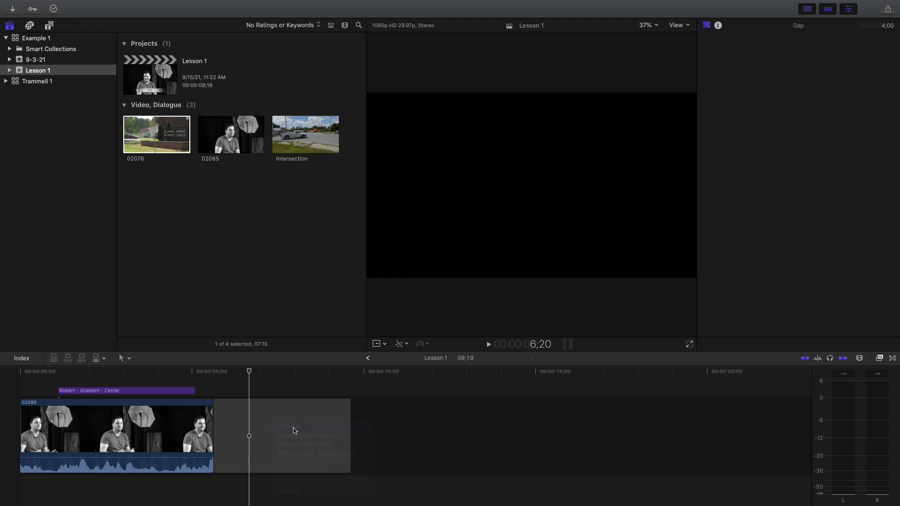
pyautogui.click(293, 371)
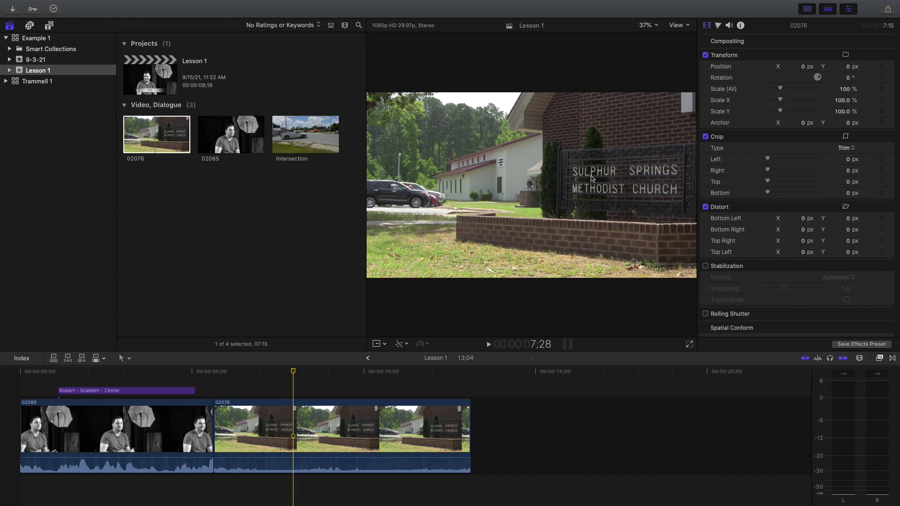
# - Show the installed titles and scroll through the Build In/Out set
pyautogui.click(47, 28)
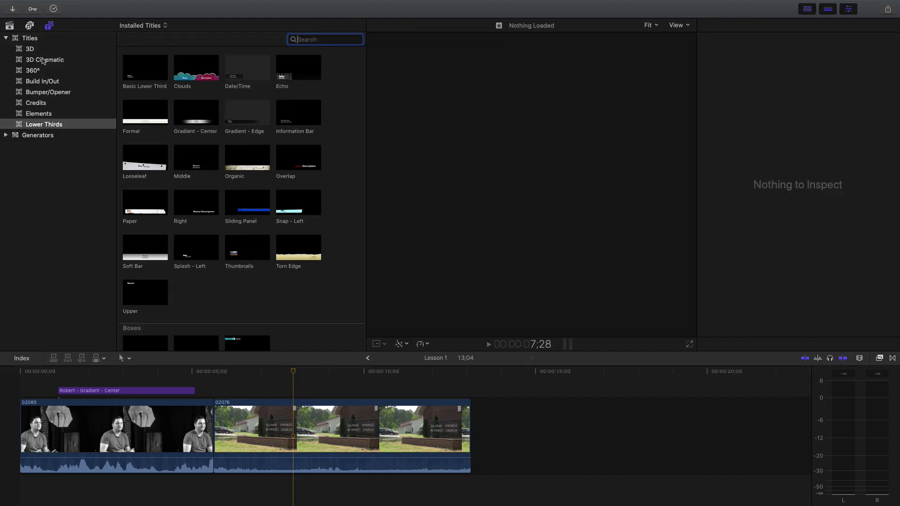
pyautogui.click(38, 82)
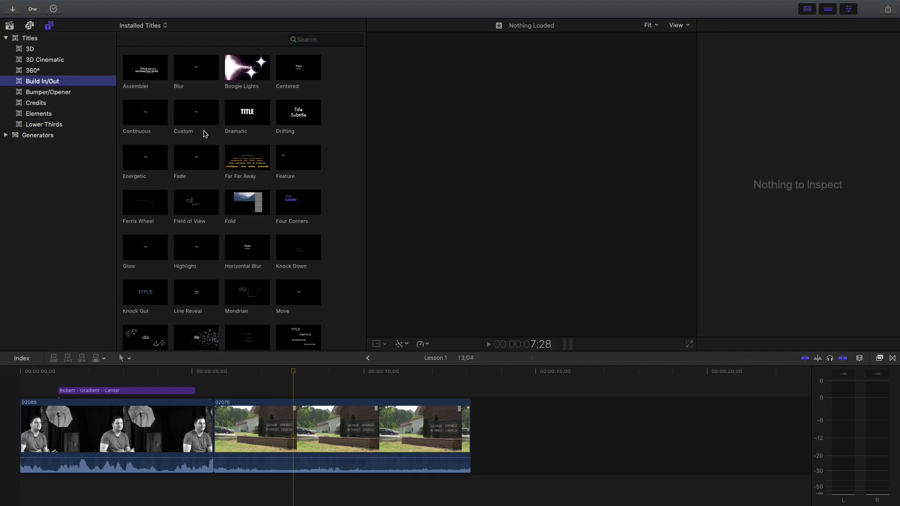
pyautogui.scroll(-3, 244, 162)
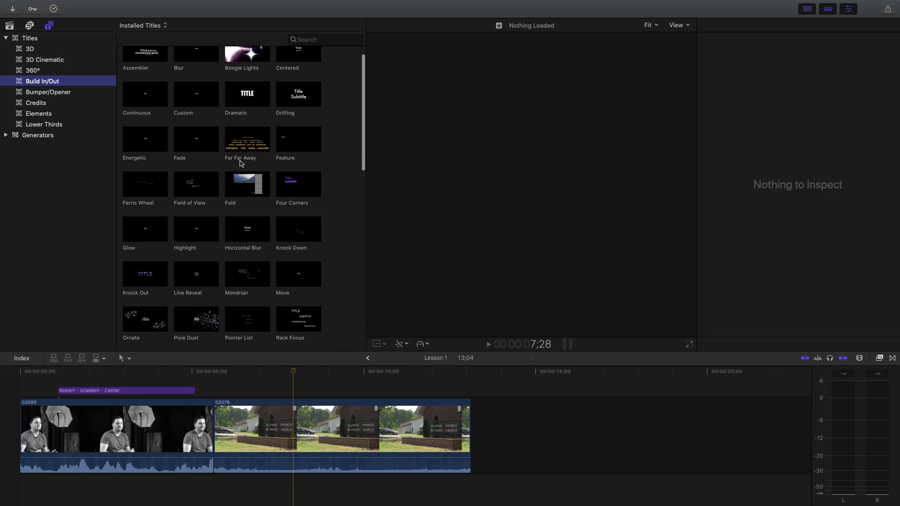
pyautogui.scroll(-6, 241, 163)
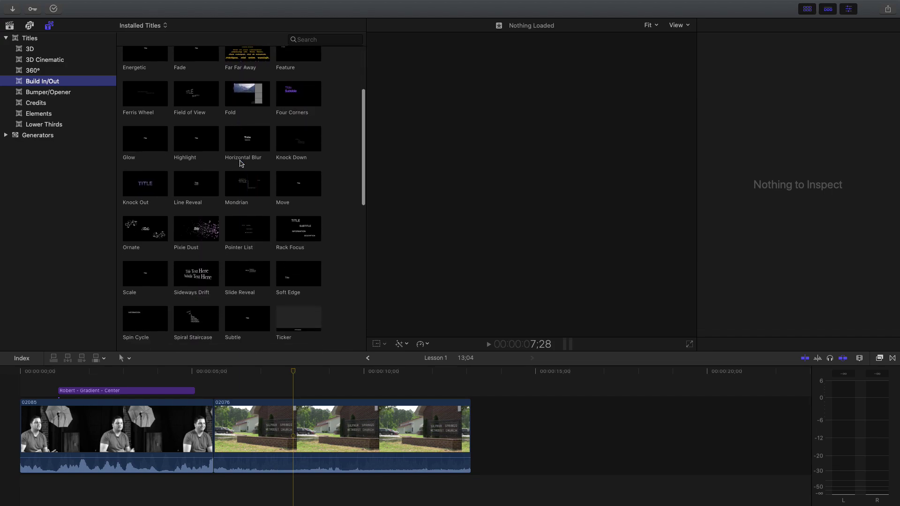
pyautogui.scroll(8, 240, 162)
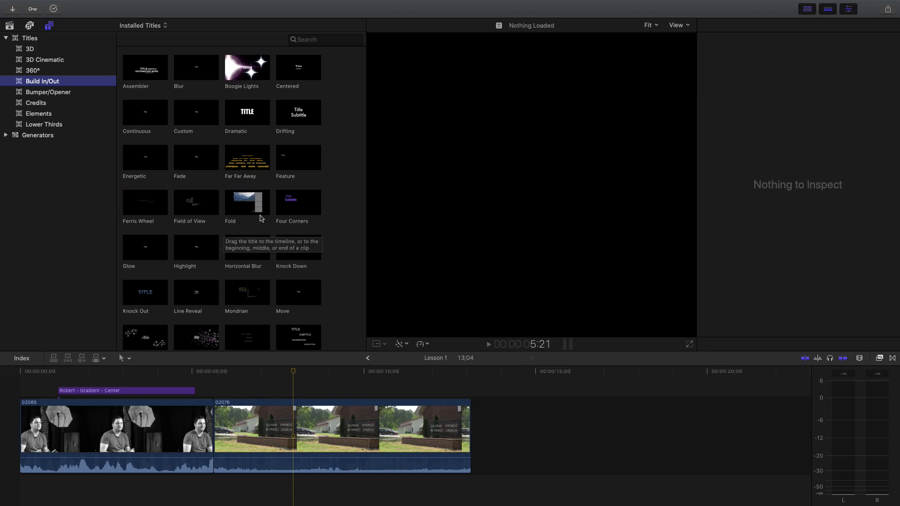
pyautogui.scroll(-2, 292, 235)
pyautogui.scroll(-8, 293, 234)
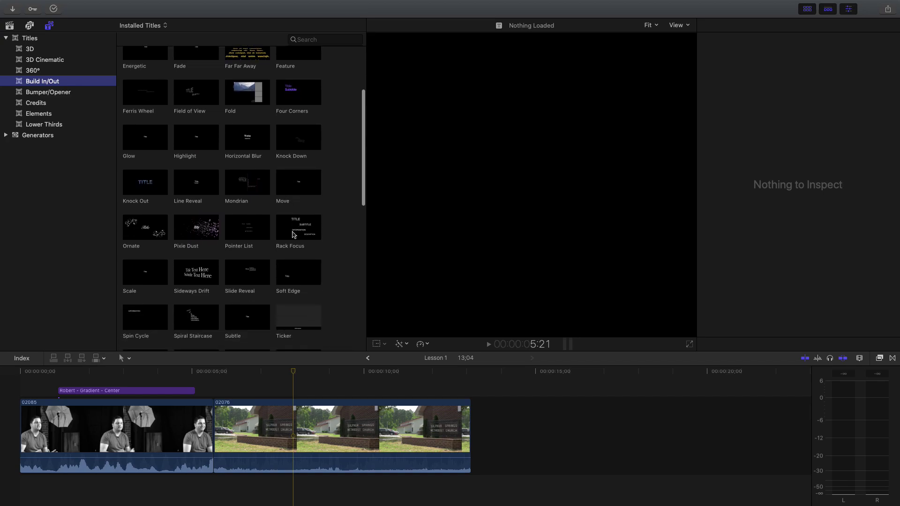
pyautogui.scroll(-12, 293, 234)
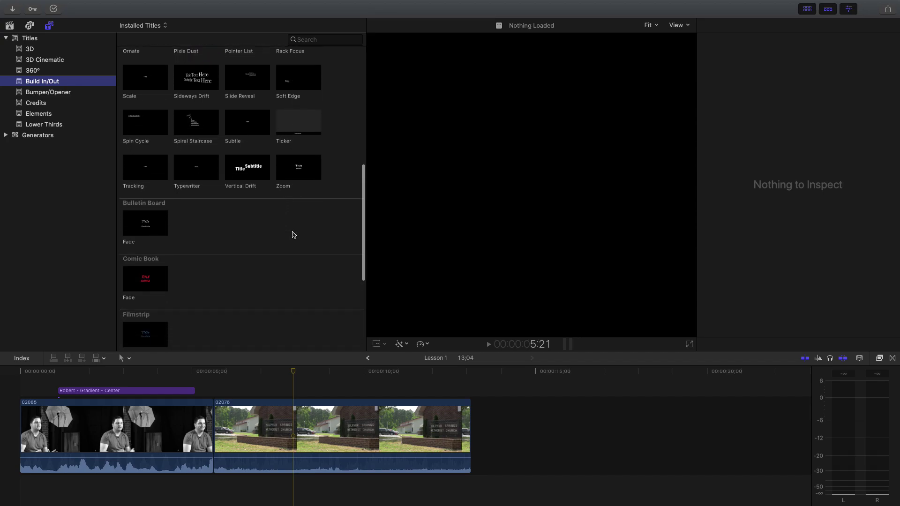
pyautogui.scroll(-1, 292, 235)
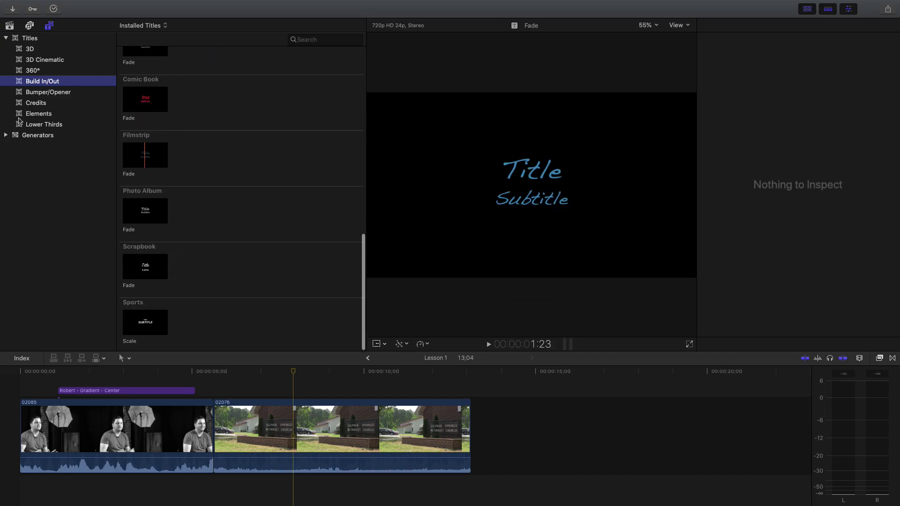
# - Browse the 3D, 3D Cinematic and 360° titles, then pick Custom in Build In/Out
pyautogui.click(30, 49)
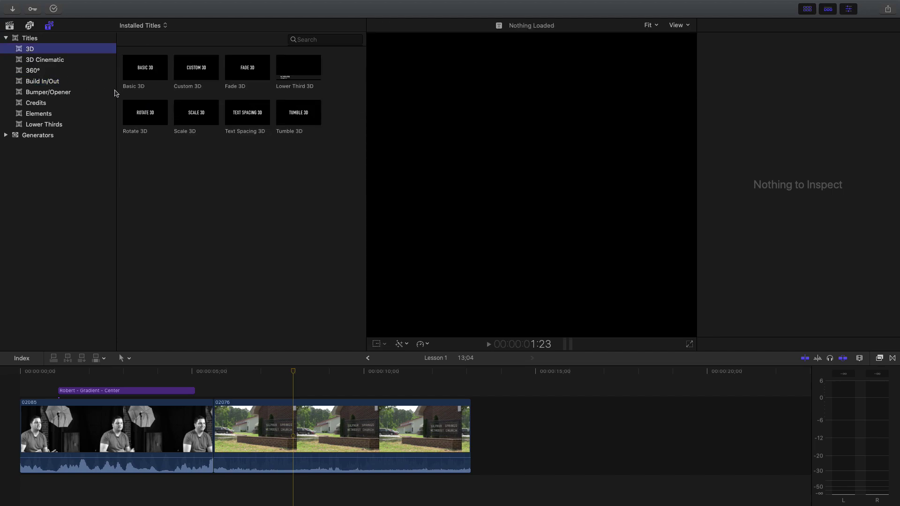
pyautogui.click(145, 74)
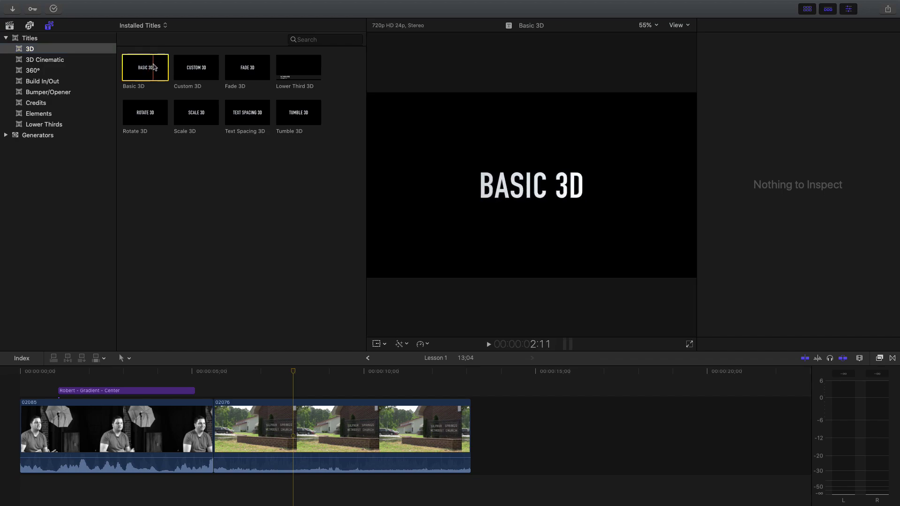
pyautogui.click(40, 61)
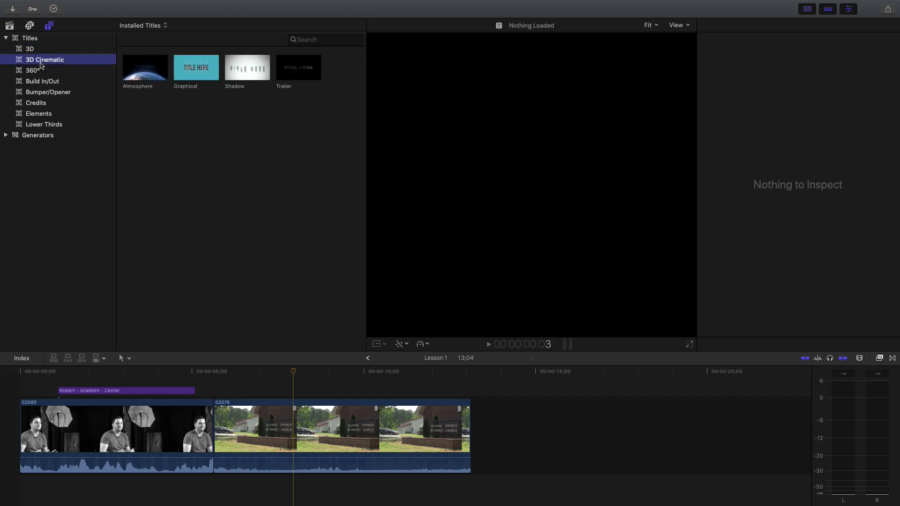
pyautogui.click(40, 73)
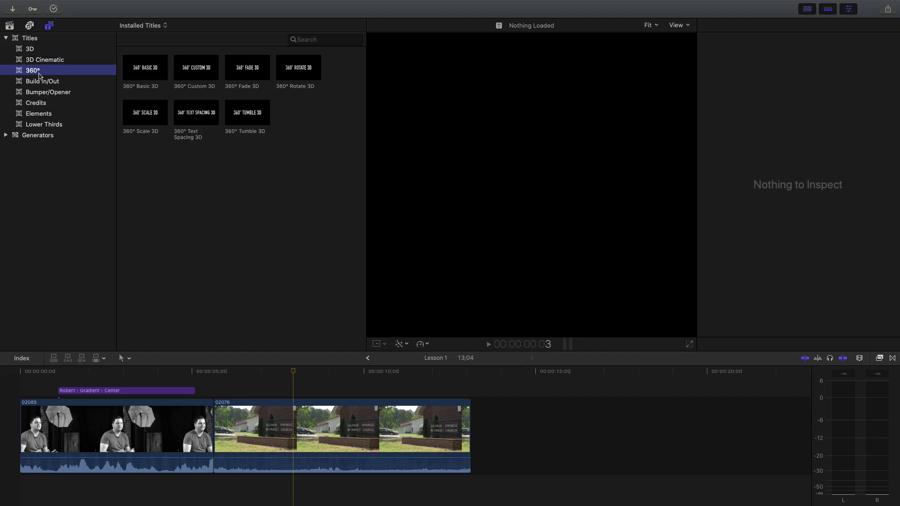
pyautogui.click(36, 83)
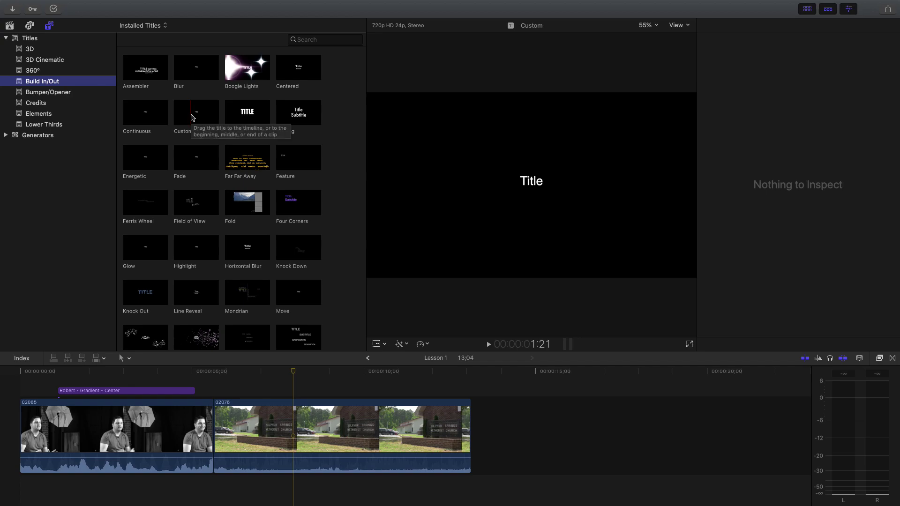
pyautogui.click(192, 117)
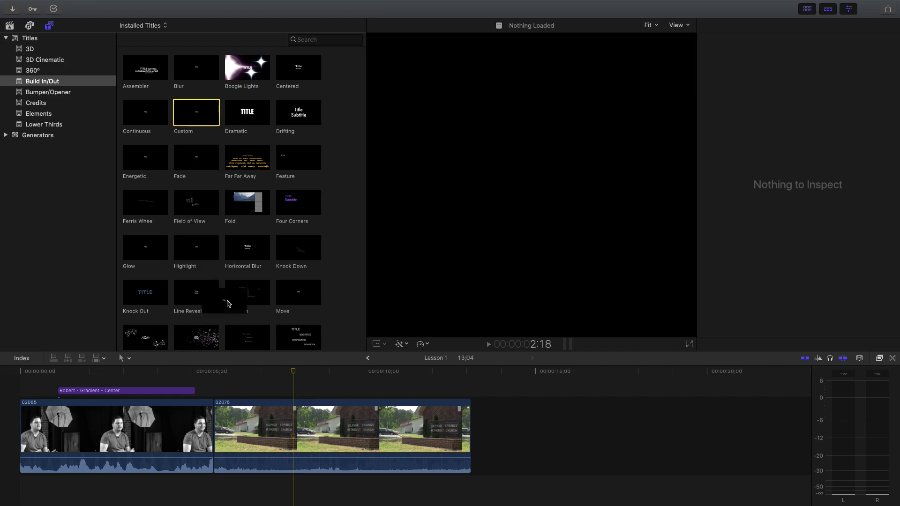
# - Place the Custom title above the 02076 church clip, then select the church clip
pyautogui.moveTo(244, 336); pyautogui.dragTo(276, 389)
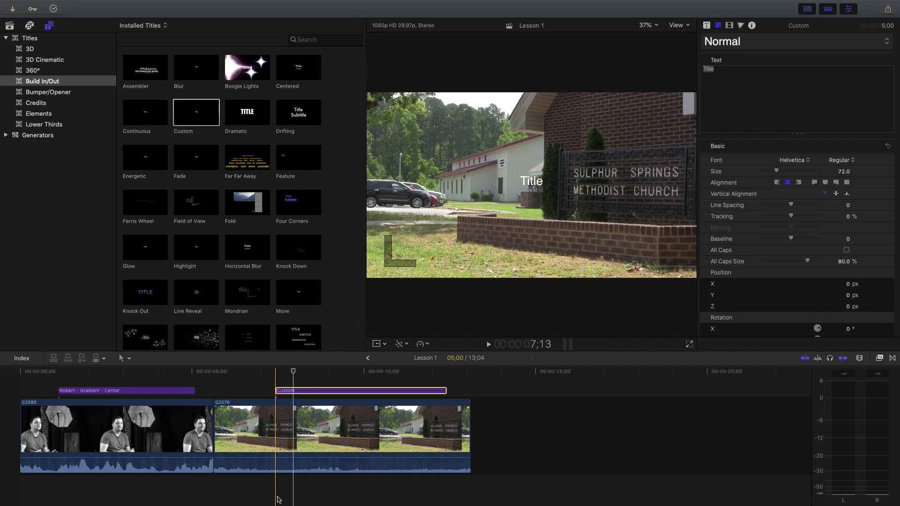
pyautogui.click(252, 421)
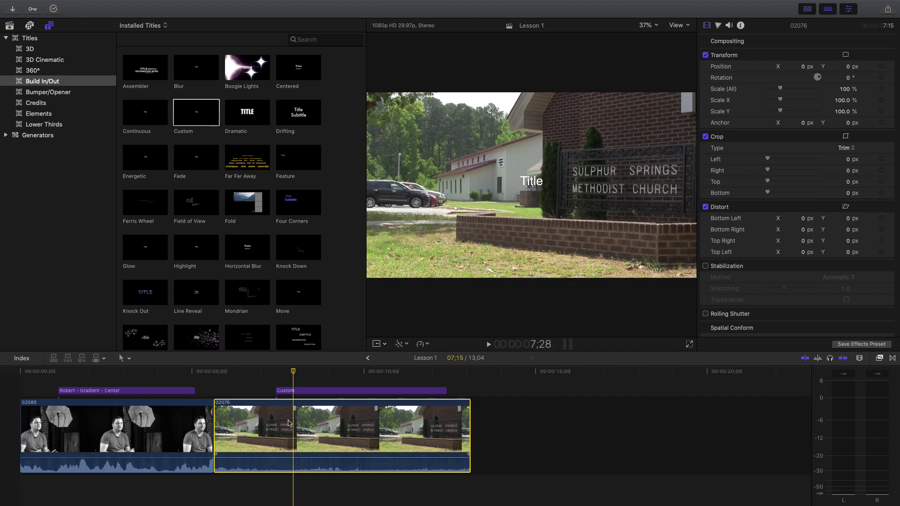
# - Lower interview clip 02085's Master saturation to -66% in the Color Board
pyautogui.click(192, 416)
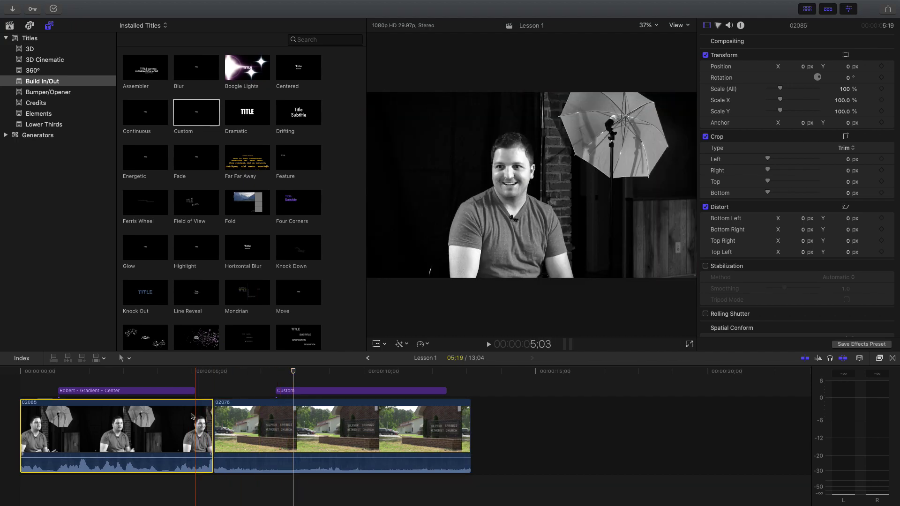
pyautogui.click(326, 375)
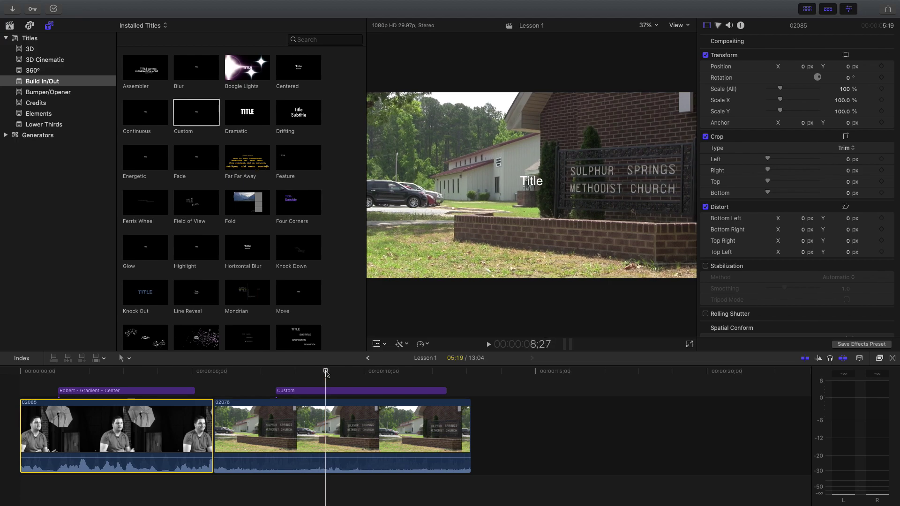
pyautogui.click(326, 391)
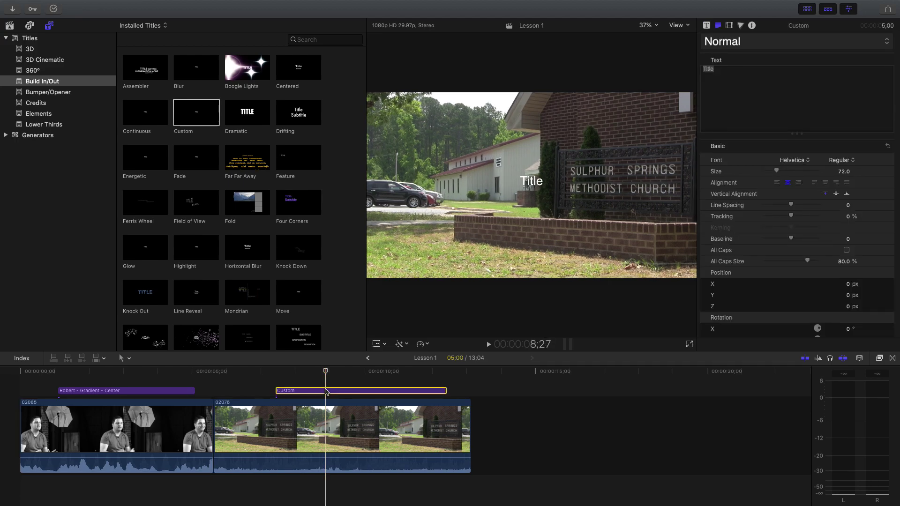
pyautogui.click(184, 412)
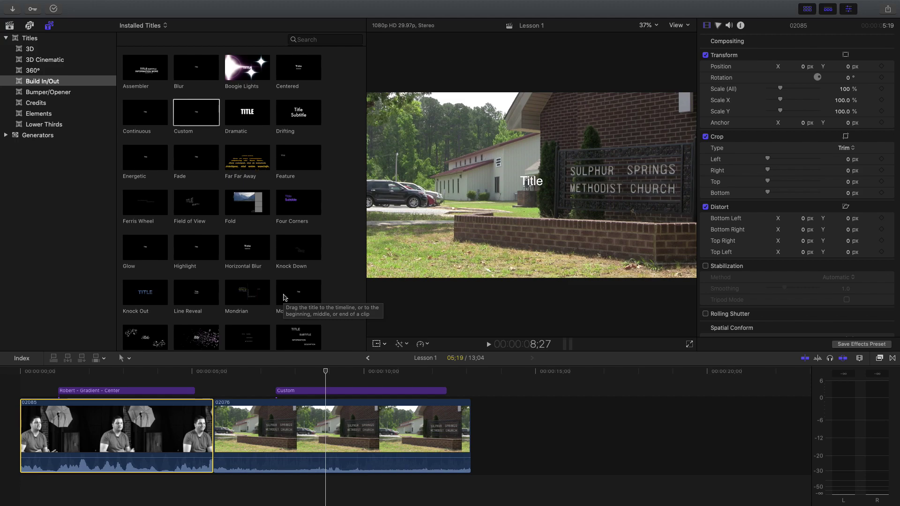
pyautogui.click(718, 26)
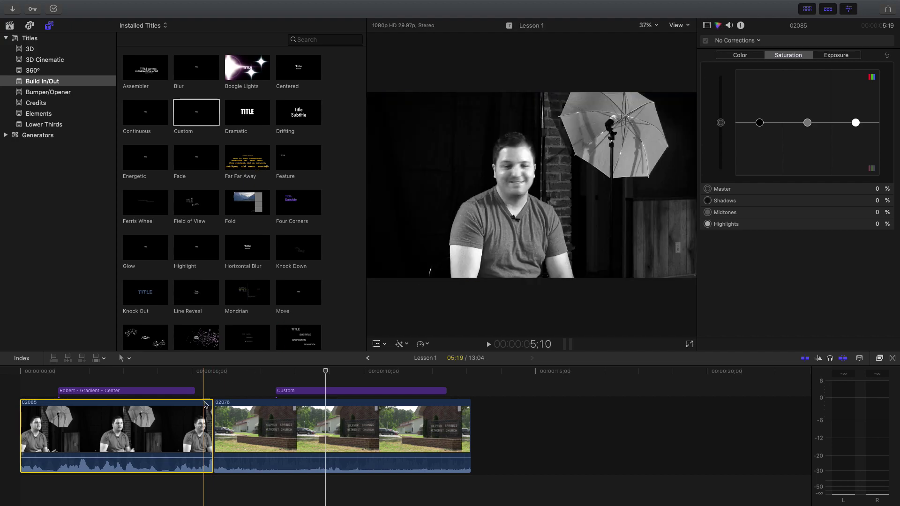
pyautogui.click(196, 376)
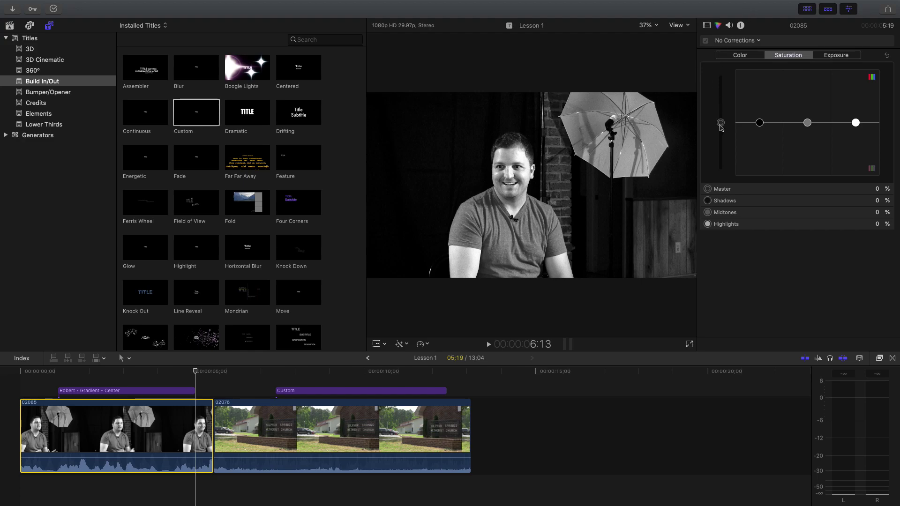
pyautogui.moveTo(721, 124)
pyautogui.mouseDown()
pyautogui.moveTo(721, 158)
pyautogui.moveTo(721, 119)
pyautogui.moveTo(722, 126)
pyautogui.mouseUp()
# - Darken clip 02085's Master exposure to -28%
pyautogui.click(195, 413)
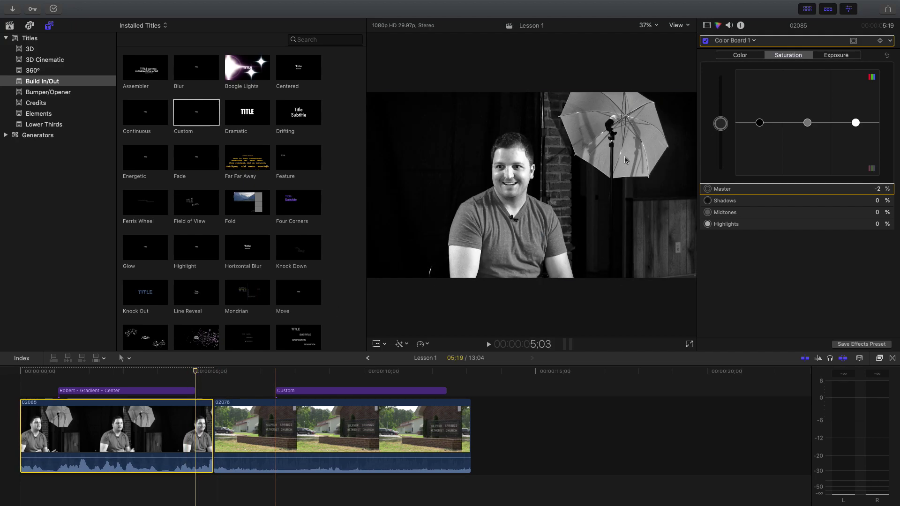
pyautogui.click(837, 56)
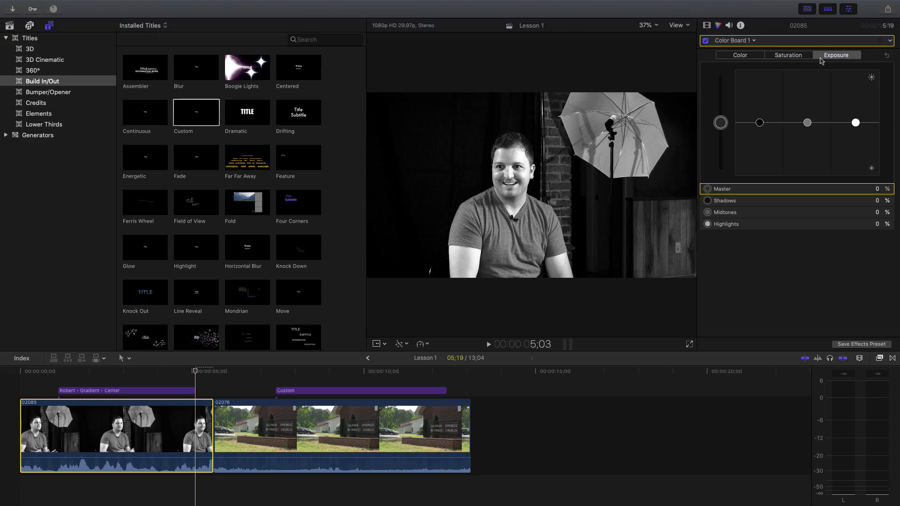
pyautogui.moveTo(724, 126); pyautogui.dragTo(723, 140)
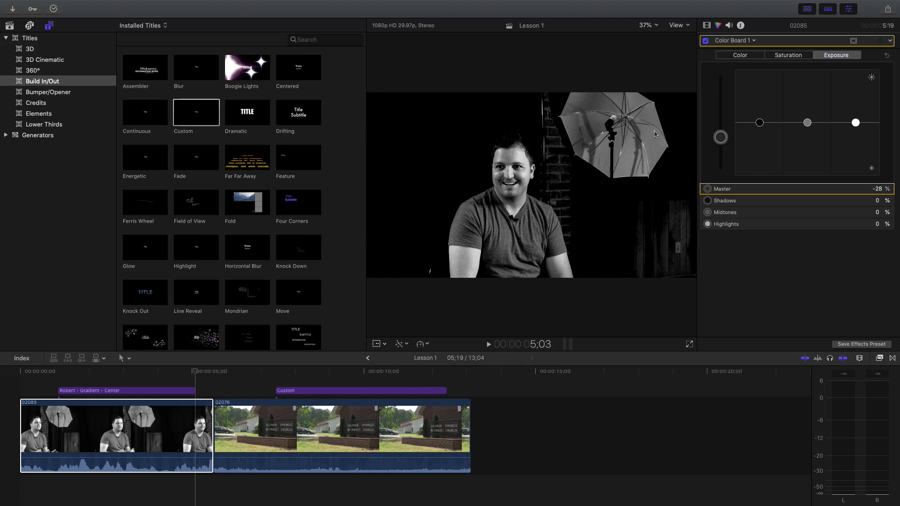
pyautogui.click(314, 372)
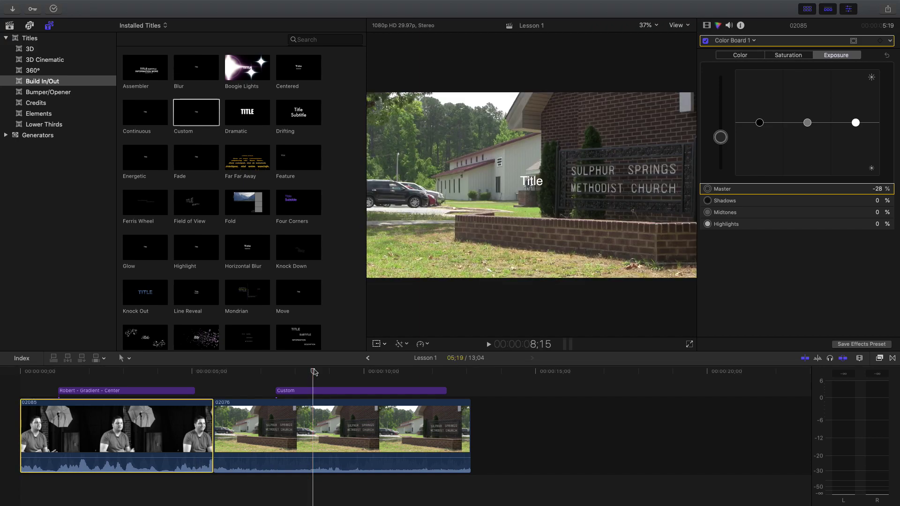
# - Open the Custom title's Title and Text inspectors, then append another Custom title with E
pyautogui.click(331, 391)
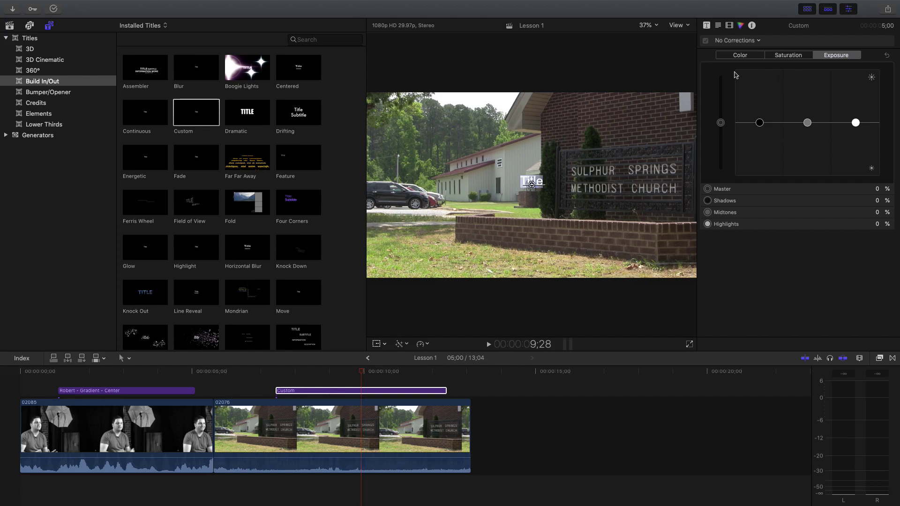
pyautogui.click(707, 26)
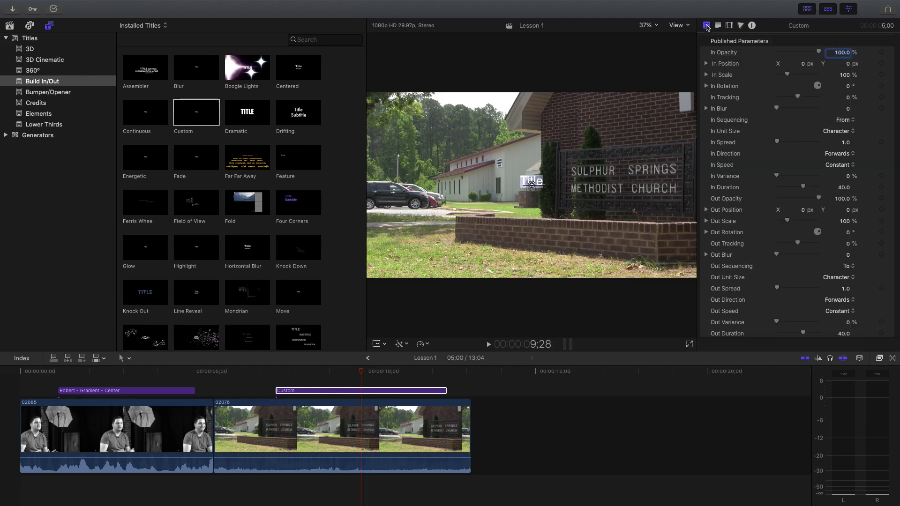
pyautogui.click(720, 27)
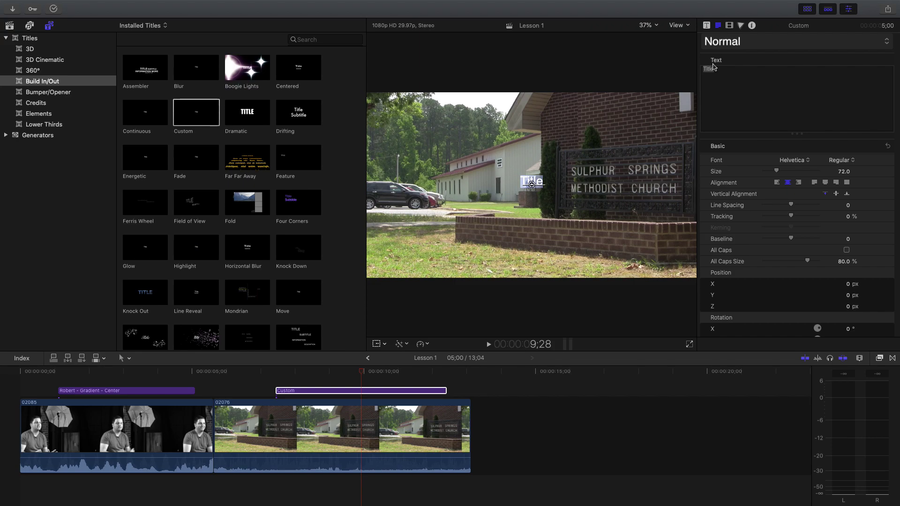
pyautogui.press('e')
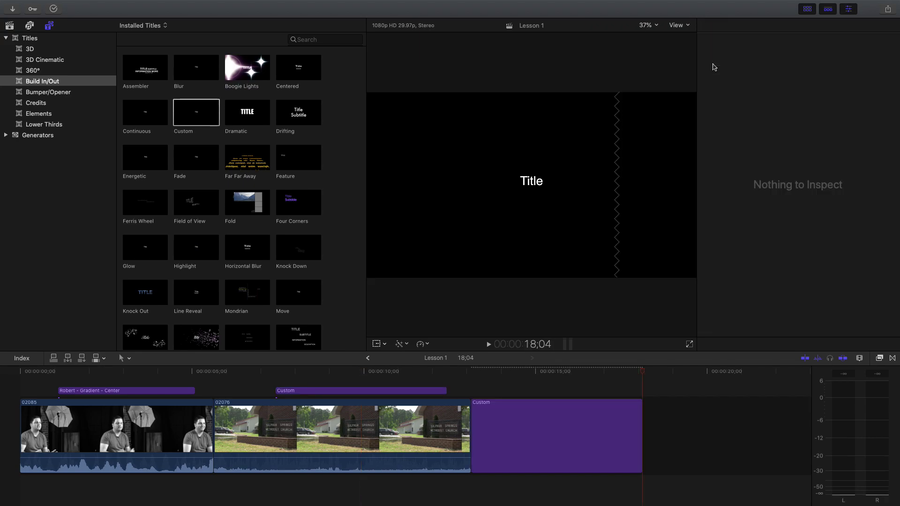
pyautogui.click(361, 371)
pyautogui.click(362, 391)
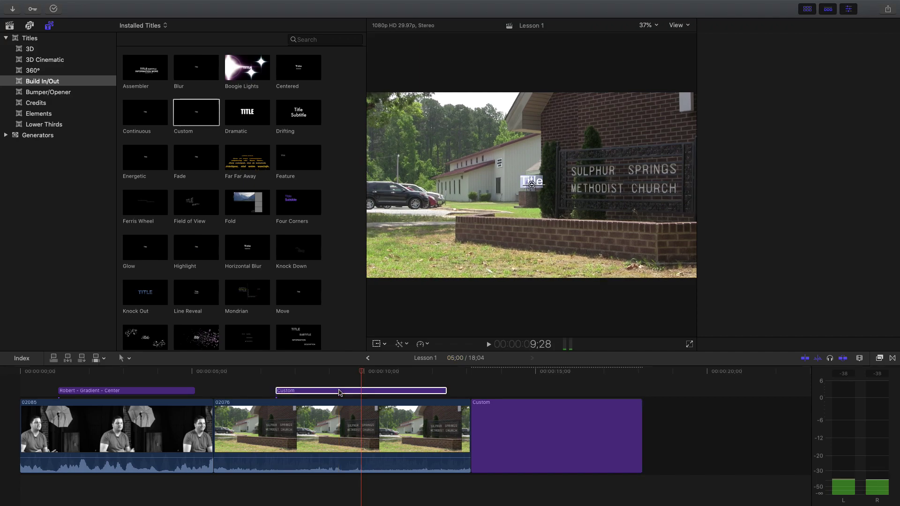
pyautogui.click(516, 430)
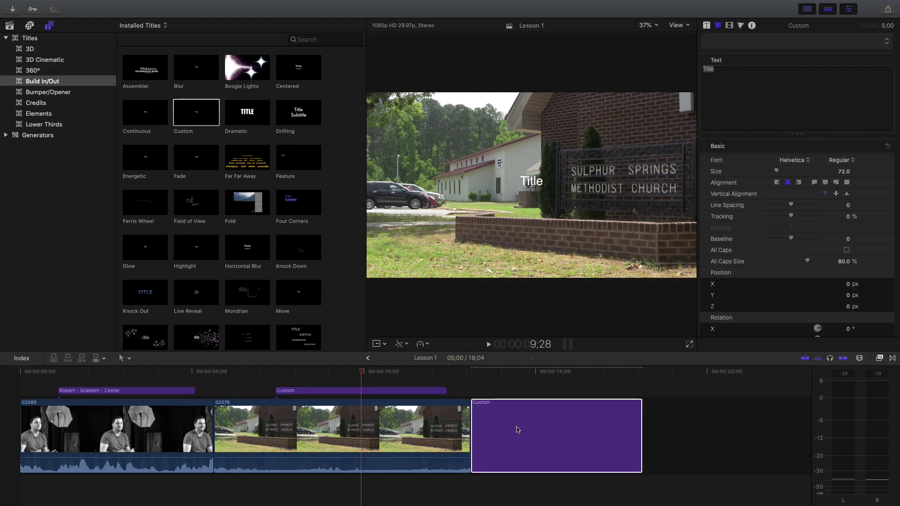
# - Delete the extra Custom clip at the end and edit the church-clip title's text
pyautogui.press('Delete')
pyautogui.click(396, 391)
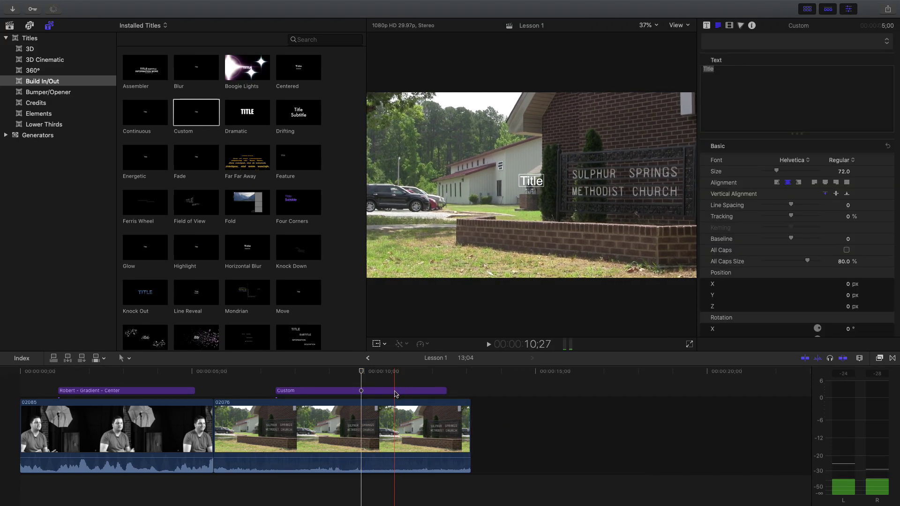
pyautogui.click(718, 71)
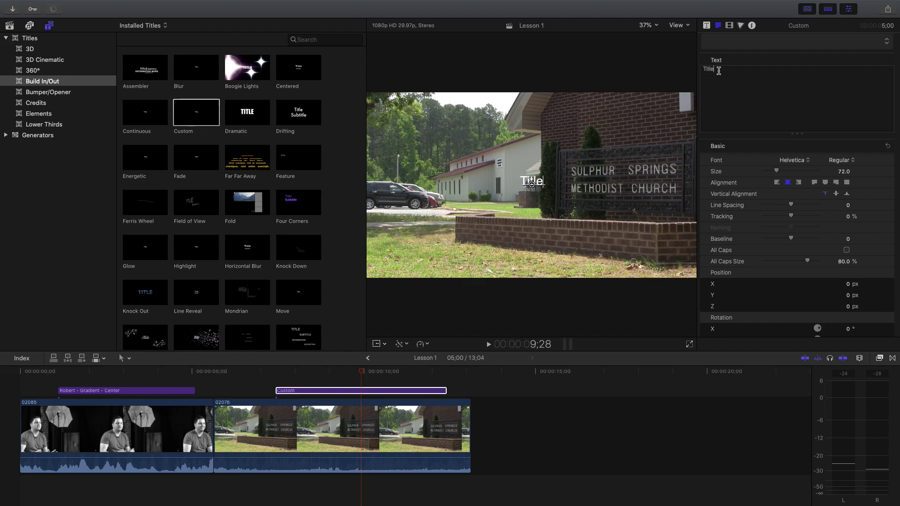
# - Replace 'Title' with three lines: September 15, 2021 / Computer Editing / UAPB
pyautogui.press('super+a')
pyautogui.write('T')
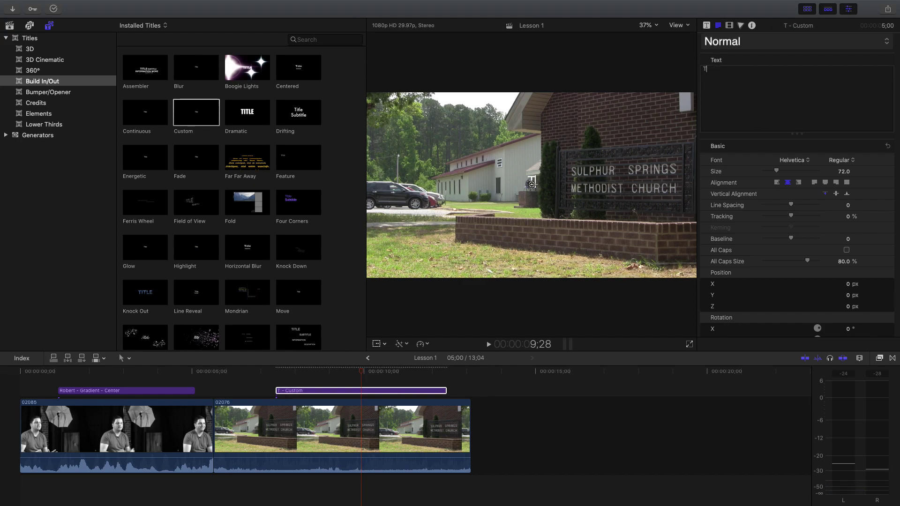
pyautogui.press('BackSpace')
pyautogui.write('September 15, 2021')
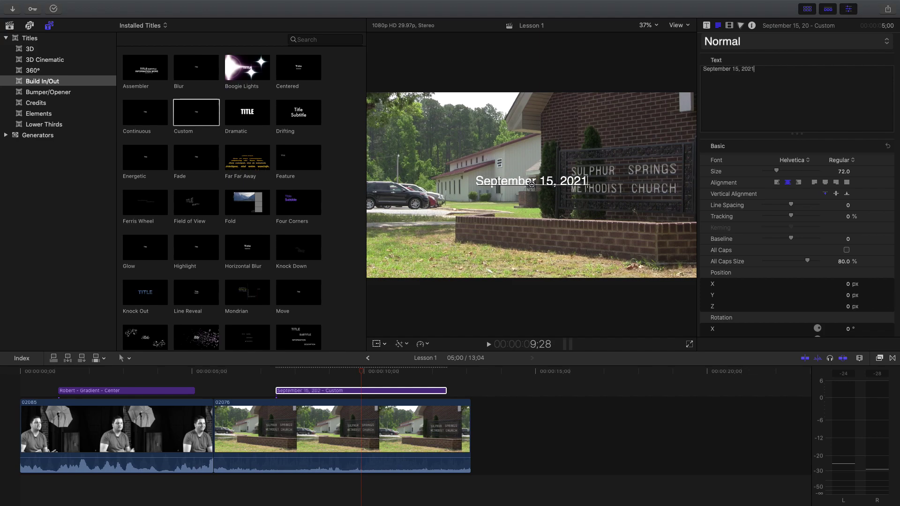
pyautogui.press('Return')
pyautogui.write('Comput')
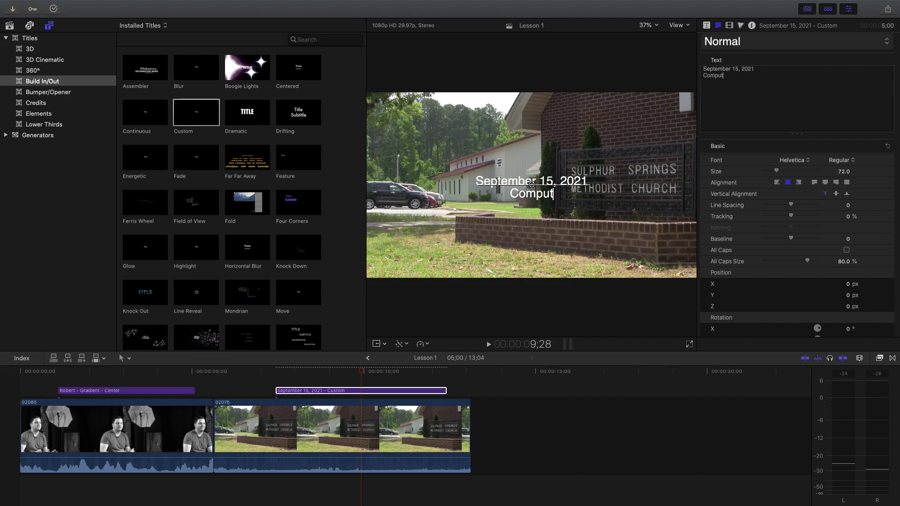
pyautogui.write('er Editing')
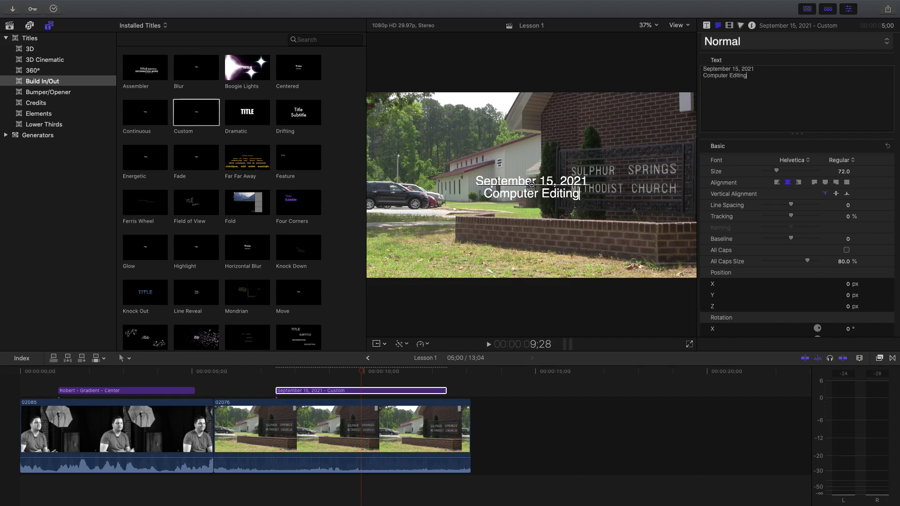
pyautogui.press('Return')
pyautogui.write('UAPb')
pyautogui.press('BackSpace')
pyautogui.write('B')
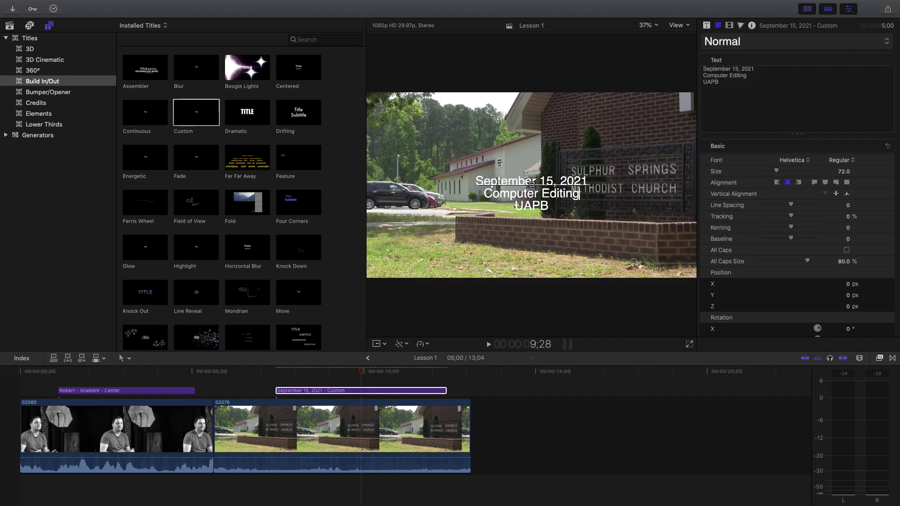
# - Try justified and right alignment, then centre-align the three title lines
pyautogui.click(814, 183)
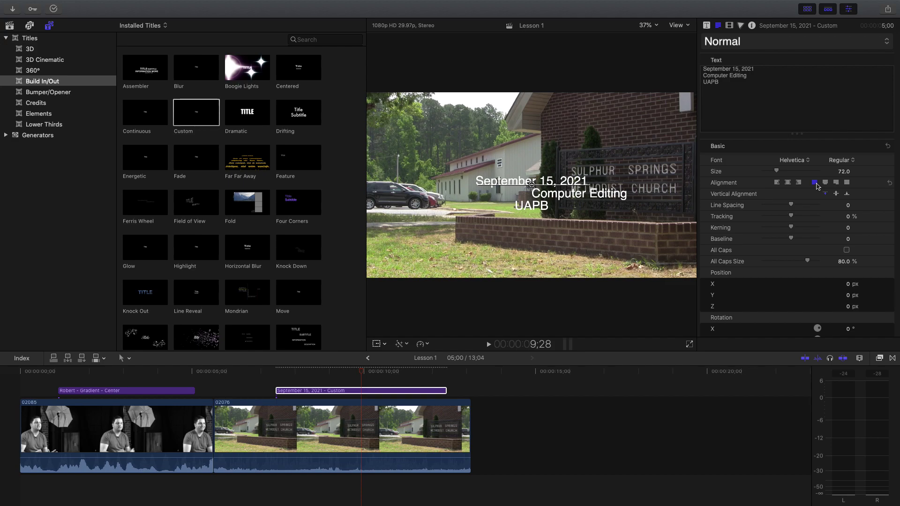
pyautogui.click(825, 183)
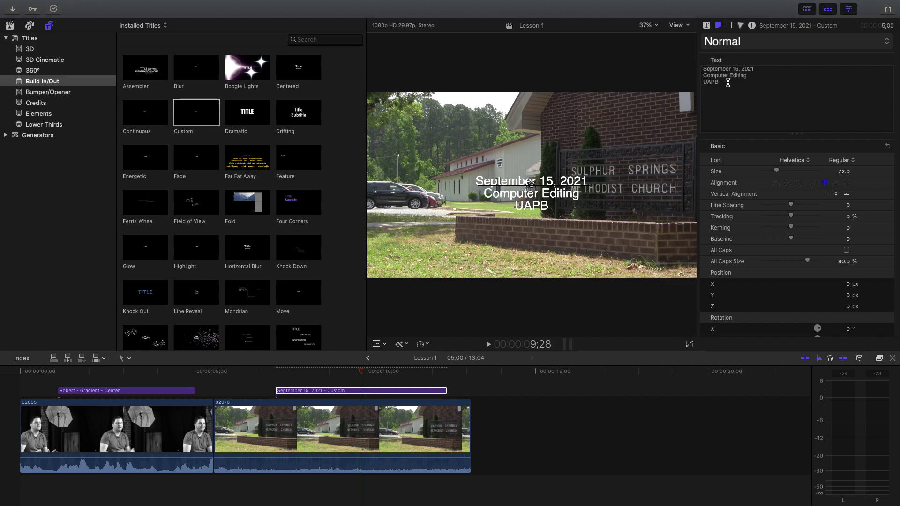
pyautogui.moveTo(726, 85); pyautogui.dragTo(702, 70)
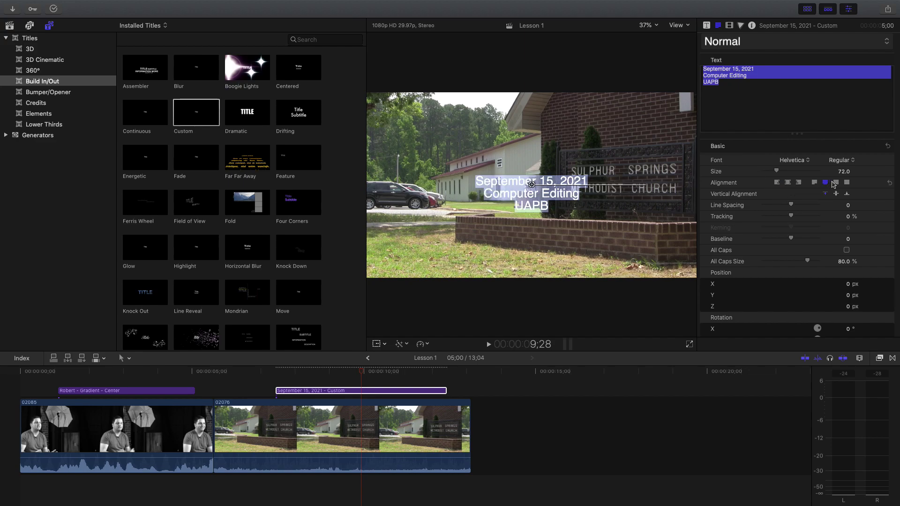
pyautogui.click(837, 183)
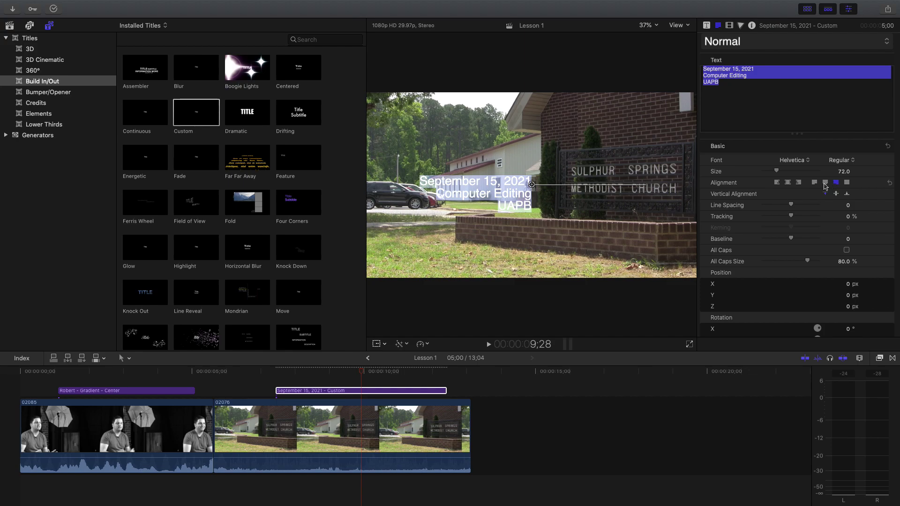
pyautogui.click(825, 183)
# - Set the September 15, 2021 line's size to 141 point
pyautogui.click(658, 234)
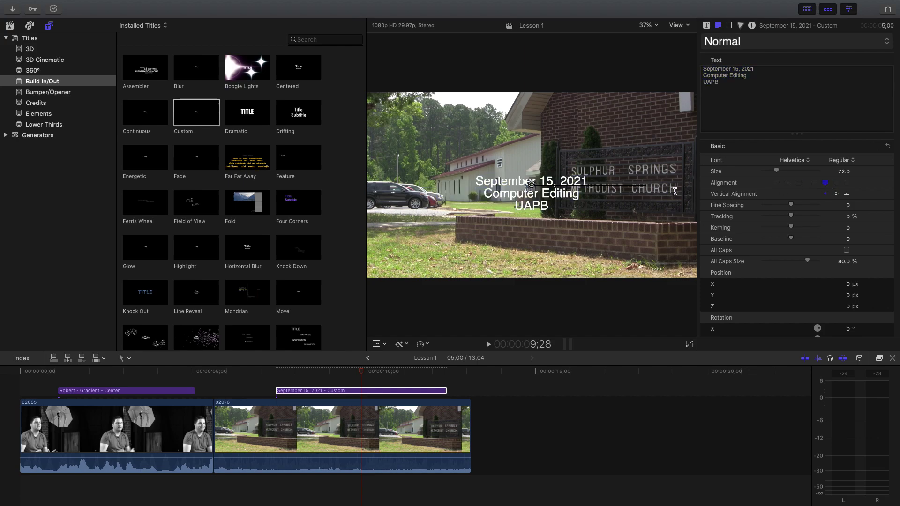
pyautogui.moveTo(600, 181); pyautogui.dragTo(472, 183)
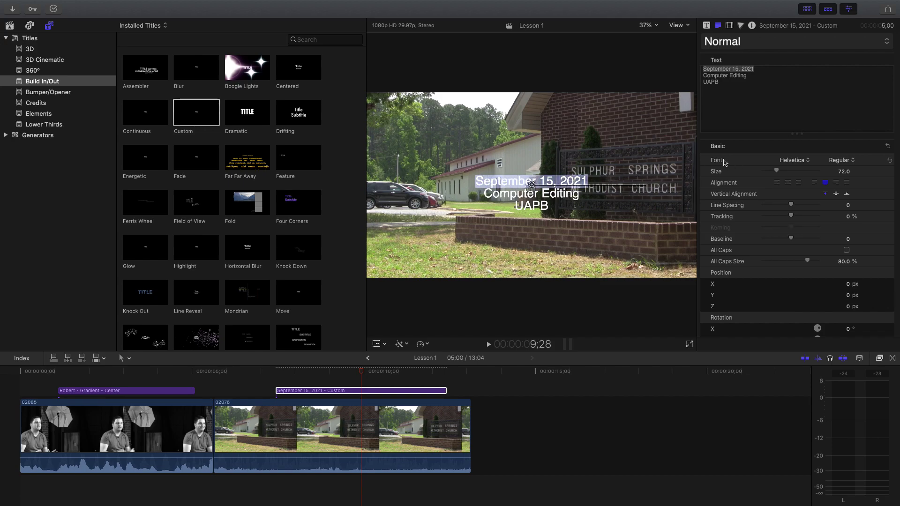
pyautogui.moveTo(779, 172); pyautogui.dragTo(791, 173)
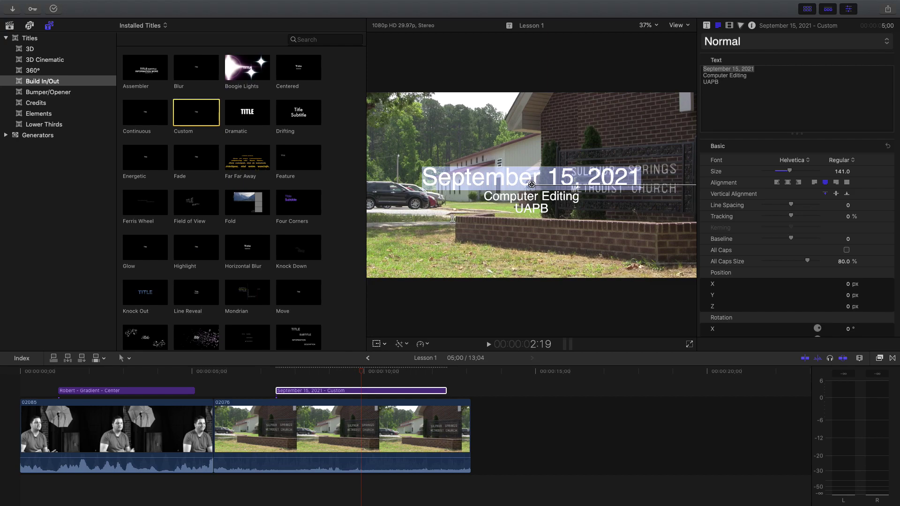
# - Reselect the September 15, 2021 title and nudge it right to X 92.93, Y 28.43 px
pyautogui.click(452, 178)
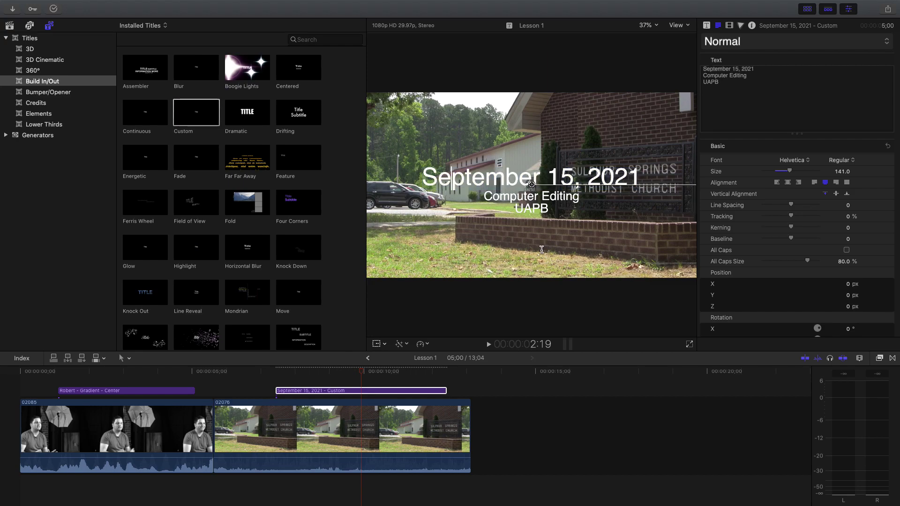
pyautogui.click(487, 401)
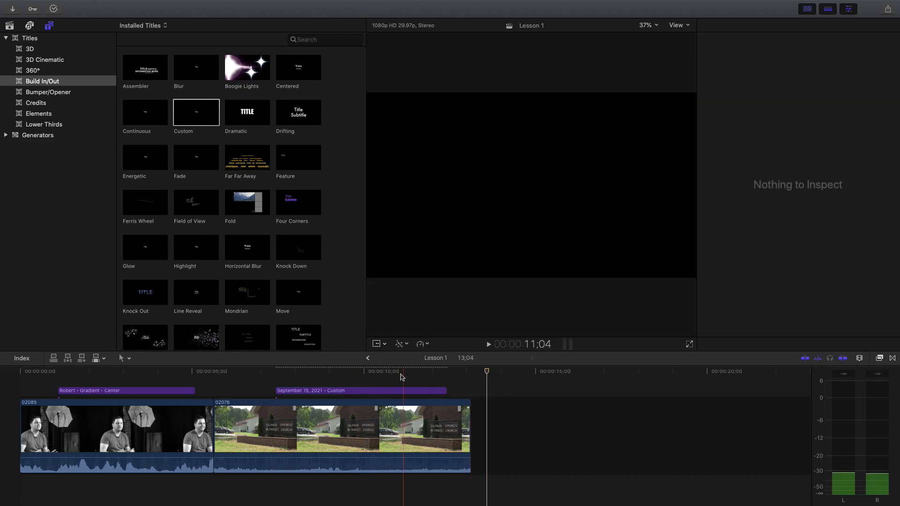
pyautogui.click(390, 391)
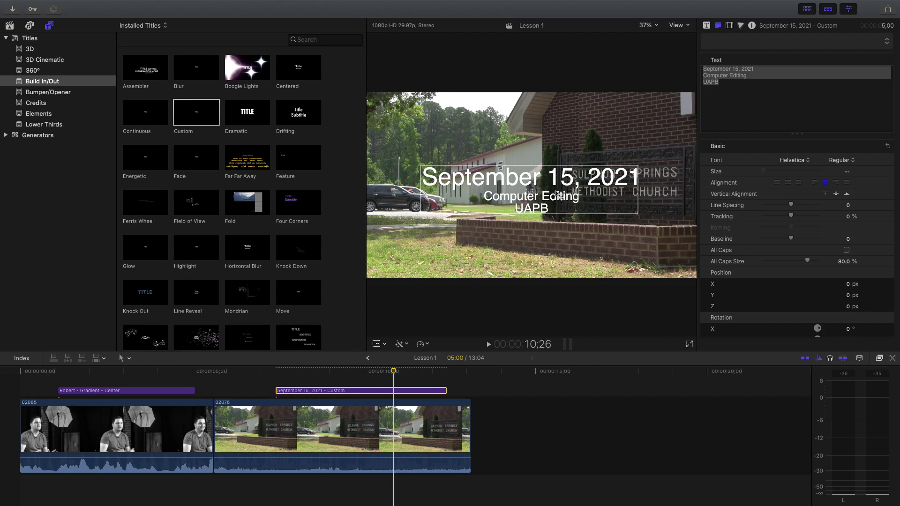
pyautogui.moveTo(545, 187)
pyautogui.mouseDown()
pyautogui.moveTo(493, 200)
pyautogui.moveTo(546, 143)
pyautogui.moveTo(497, 202)
pyautogui.moveTo(568, 152)
pyautogui.moveTo(558, 198)
pyautogui.mouseUp()
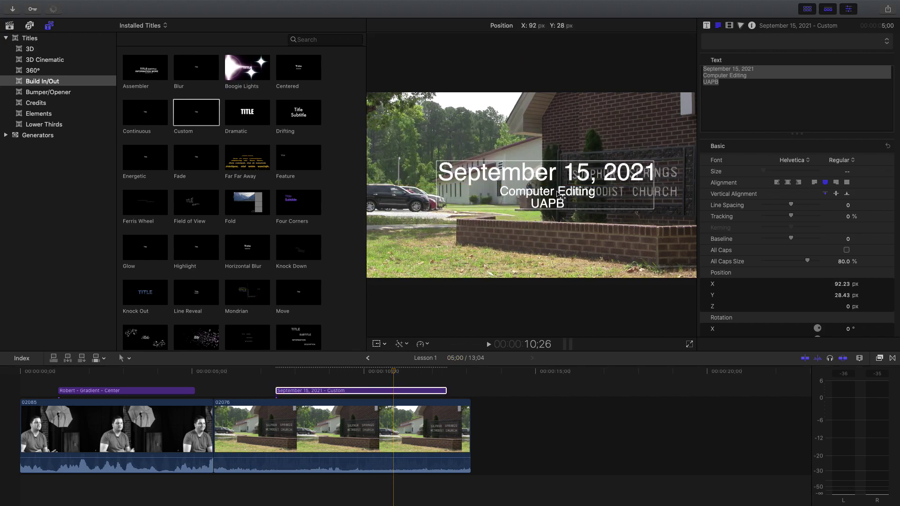
# - In the Video inspector, set the title's Transform Position X to -104.5 px
pyautogui.click(741, 25)
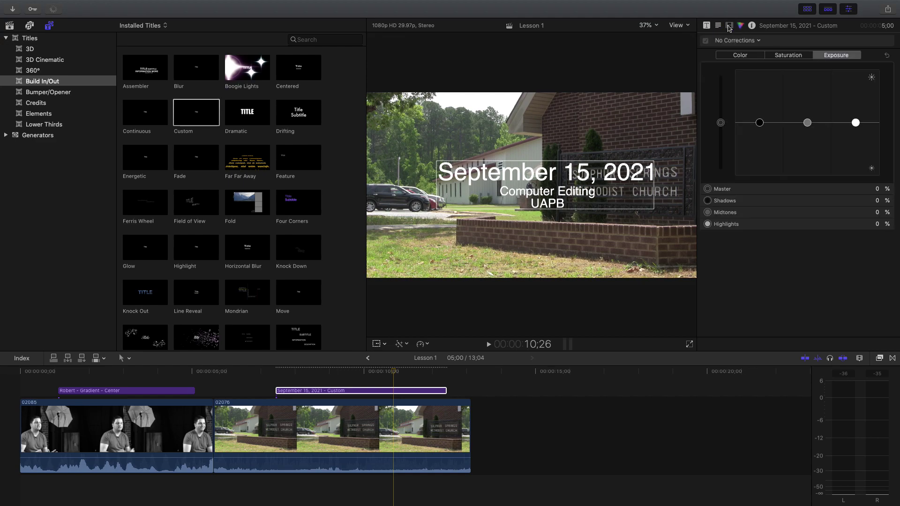
pyautogui.click(729, 25)
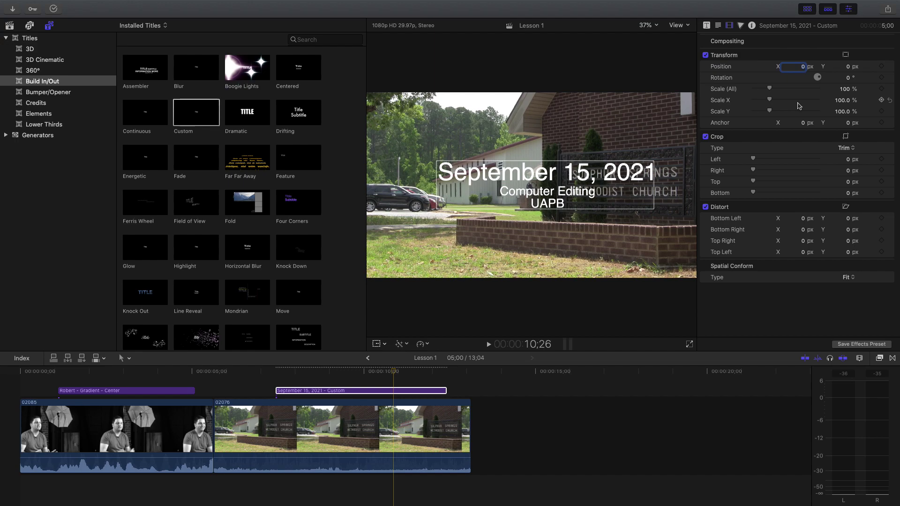
pyautogui.write('-40.5')
pyautogui.press('Return')
pyautogui.write('-75.5')
pyautogui.press('Return')
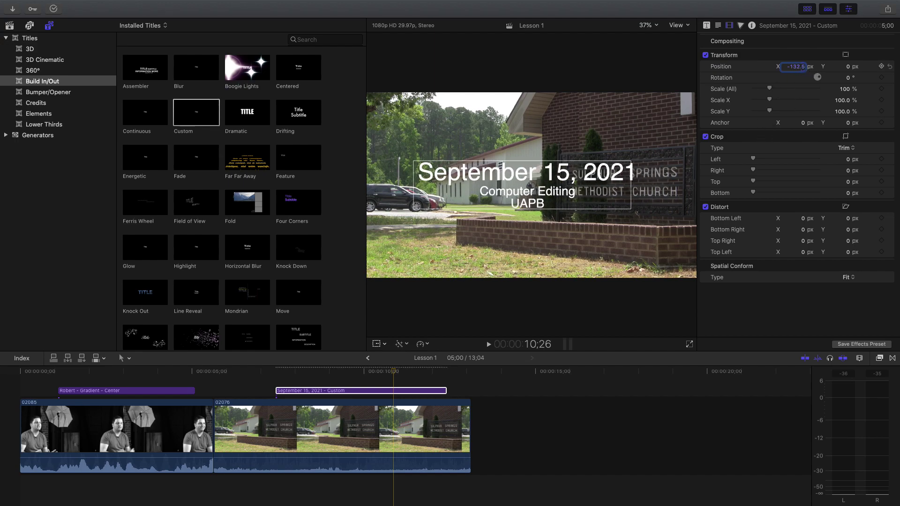
pyautogui.write('-104.5')
pyautogui.press('Return')
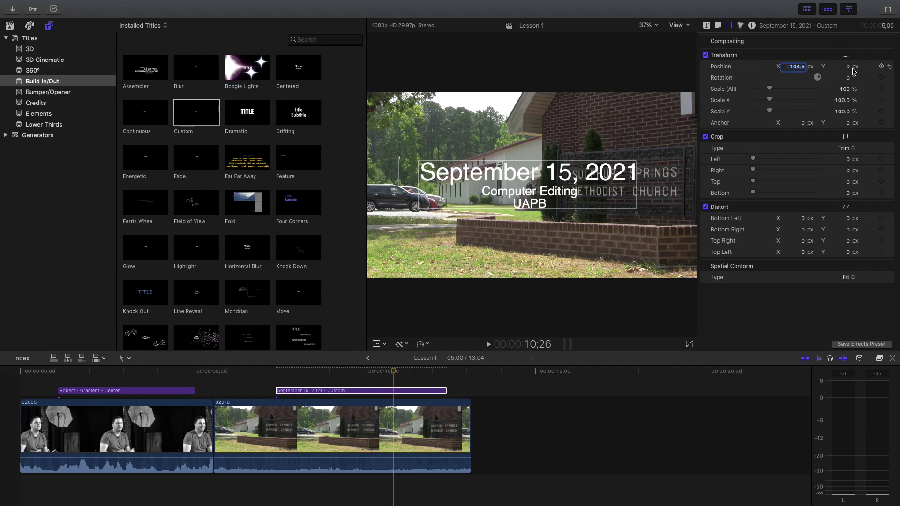
# - Raise the title to Position Y 237.3 px and play it back from about 8;27
pyautogui.click(847, 66)
pyautogui.write('1.3')
pyautogui.press('Return')
pyautogui.moveTo(839, 67)
pyautogui.mouseDown()
pyautogui.moveTo(839, 34)
pyautogui.moveTo(849, 70)
pyautogui.mouseUp()
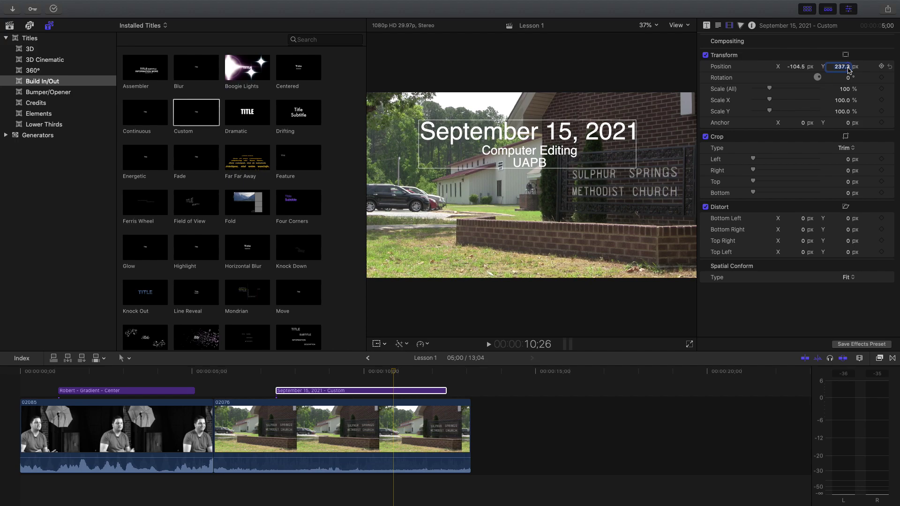
pyautogui.click(327, 372)
pyautogui.press('space')
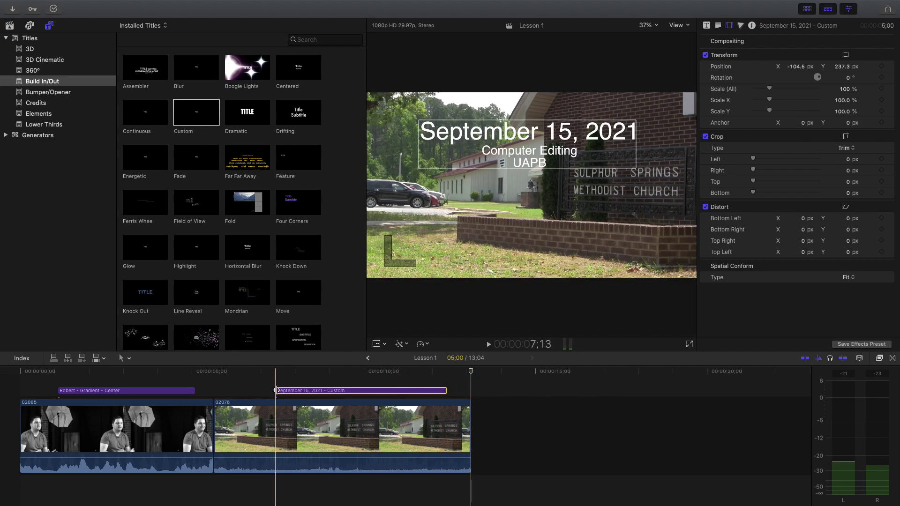
# - Drag the date title's start back and its end out to cover the church clip, then play
pyautogui.moveTo(276, 391); pyautogui.dragTo(219, 390)
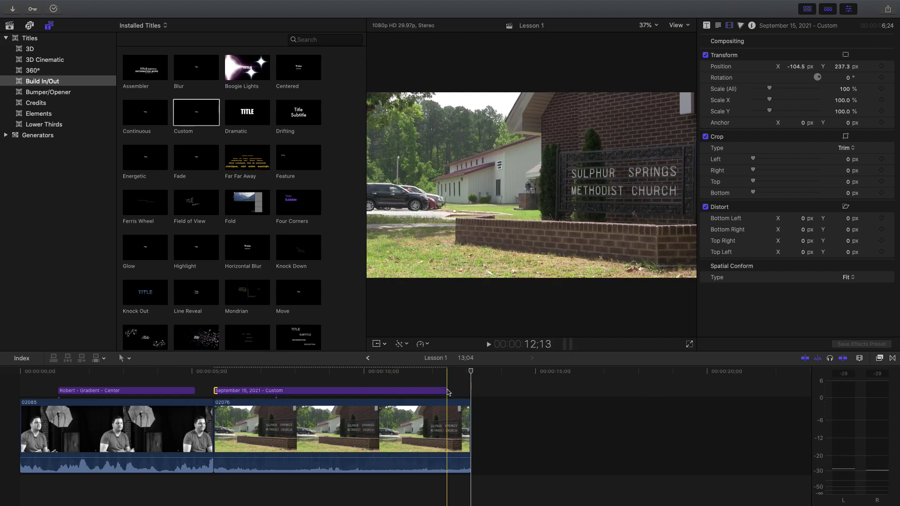
pyautogui.moveTo(447, 391); pyautogui.dragTo(460, 391)
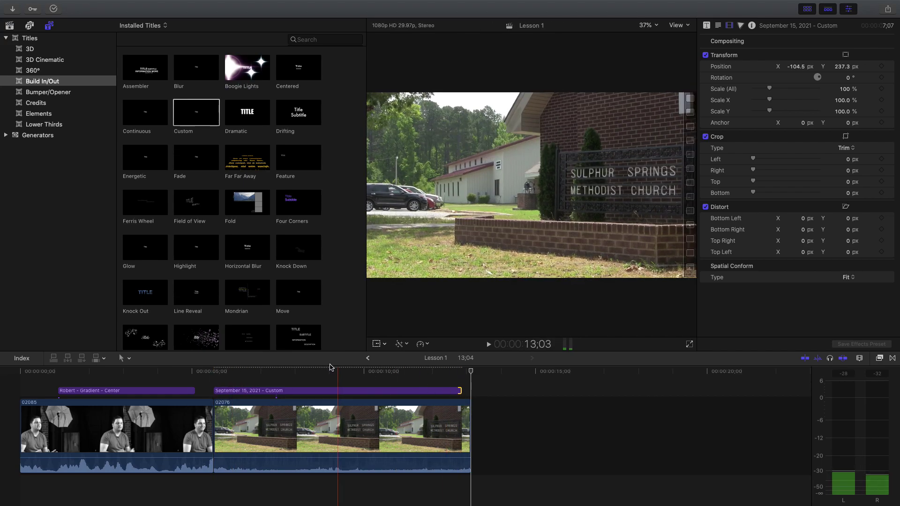
pyautogui.press('space')
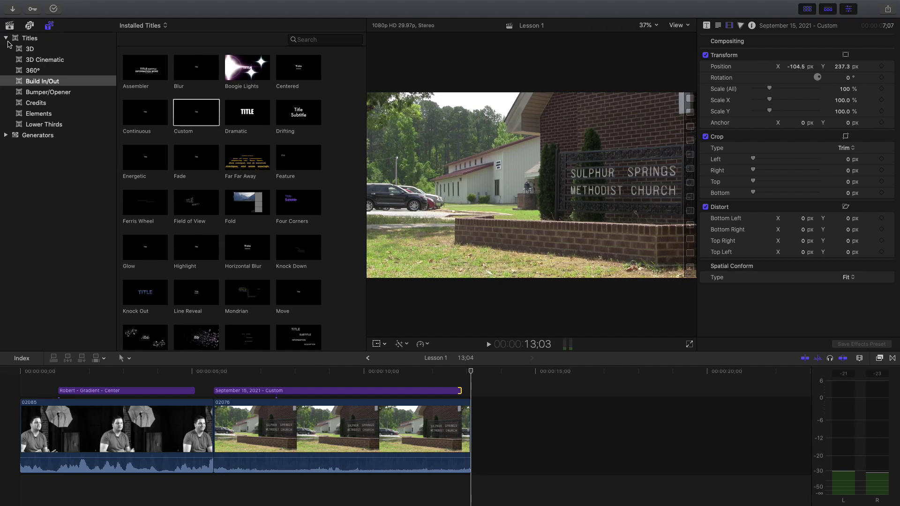
# - Preview the Rays background and the Metal texture generators
pyautogui.click(6, 136)
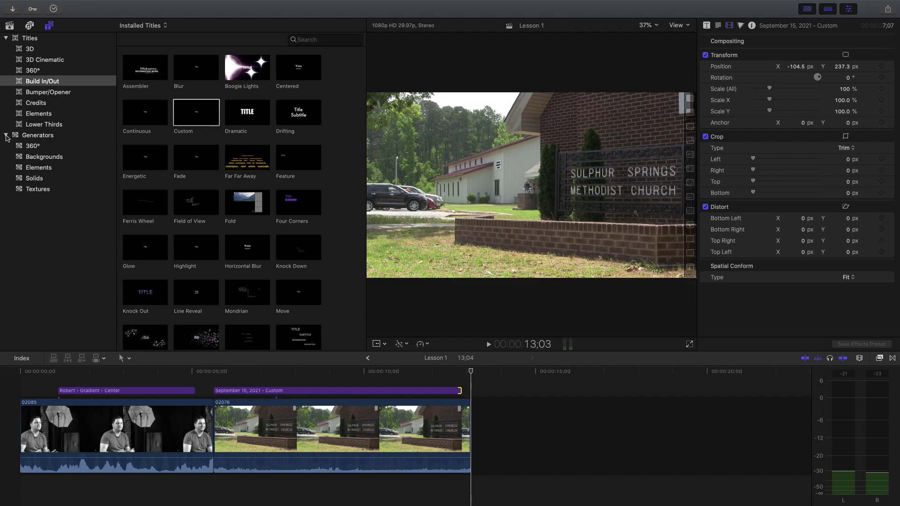
pyautogui.click(45, 158)
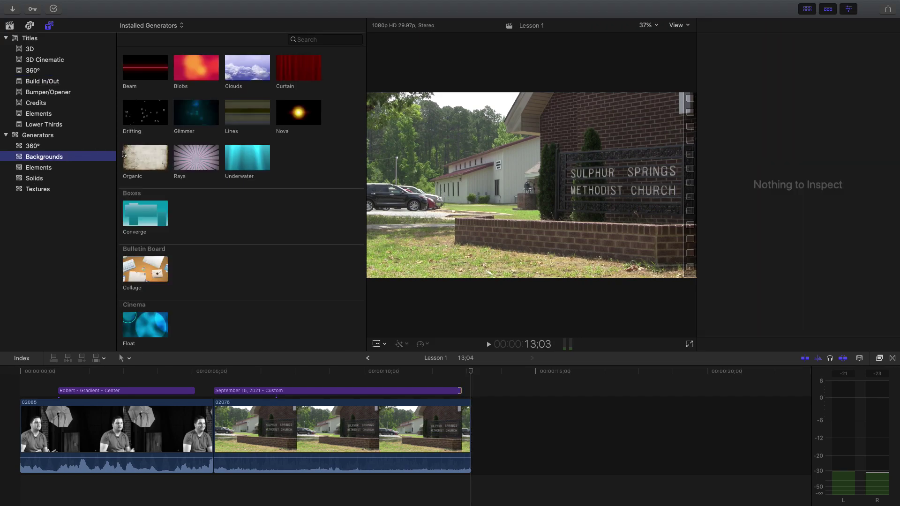
pyautogui.click(213, 162)
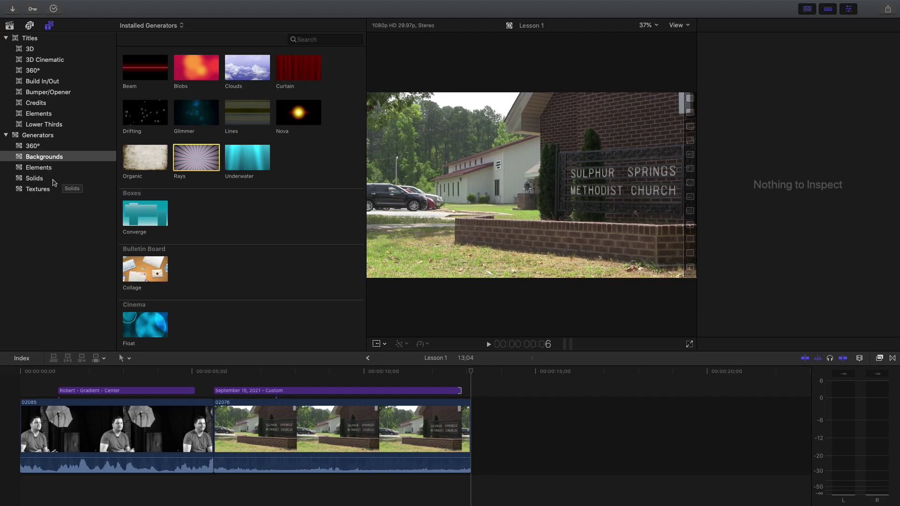
pyautogui.click(40, 195)
pyautogui.click(143, 107)
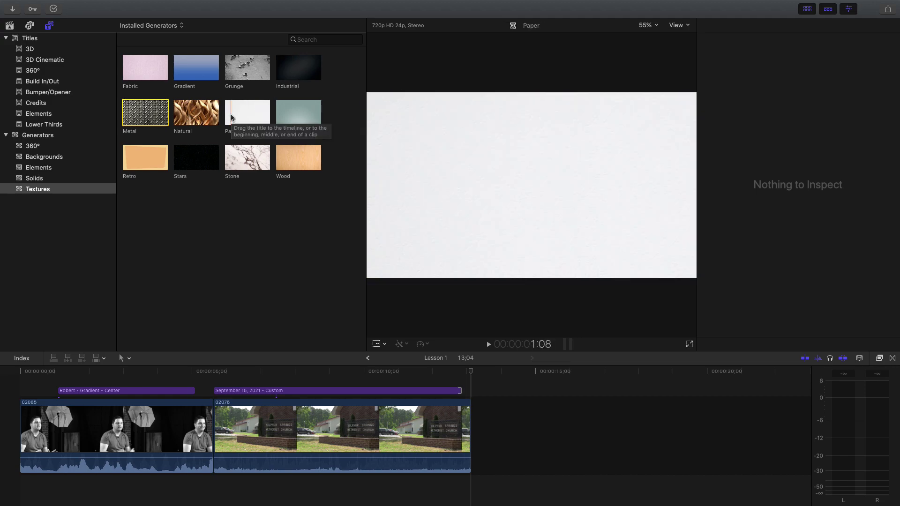
# - Back in Backgrounds, preview Drifting, scroll the list, and select the Comic Book Pages background
pyautogui.click(36, 160)
pyautogui.click(143, 114)
pyautogui.scroll(-8, 179, 181)
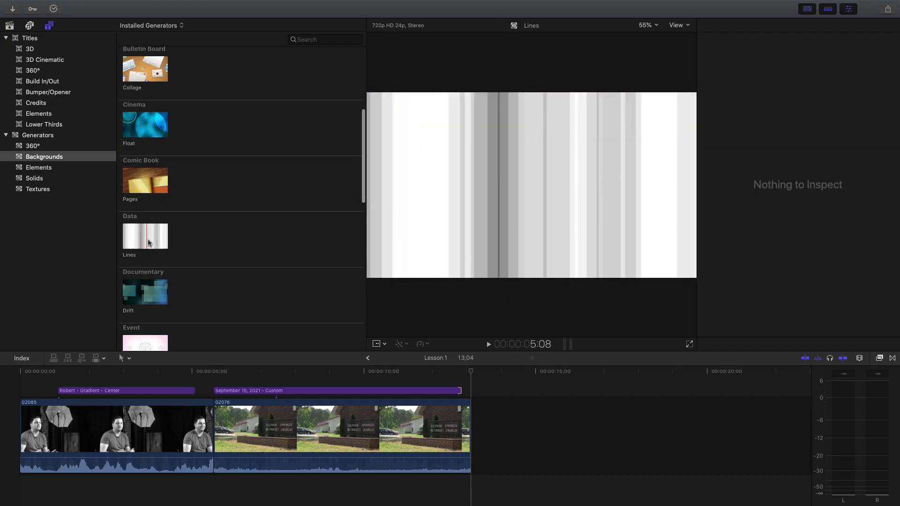
pyautogui.scroll(-10, 158, 298)
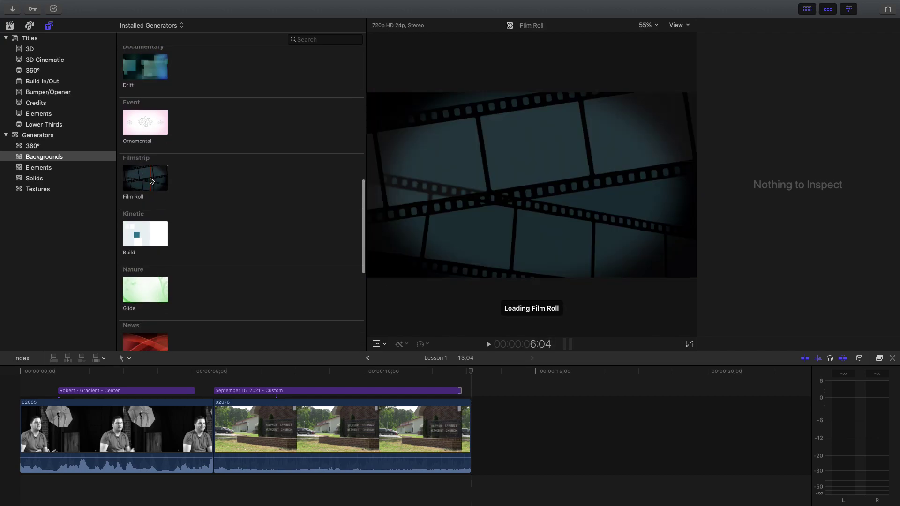
pyautogui.scroll(6, 157, 197)
pyautogui.scroll(3, 151, 181)
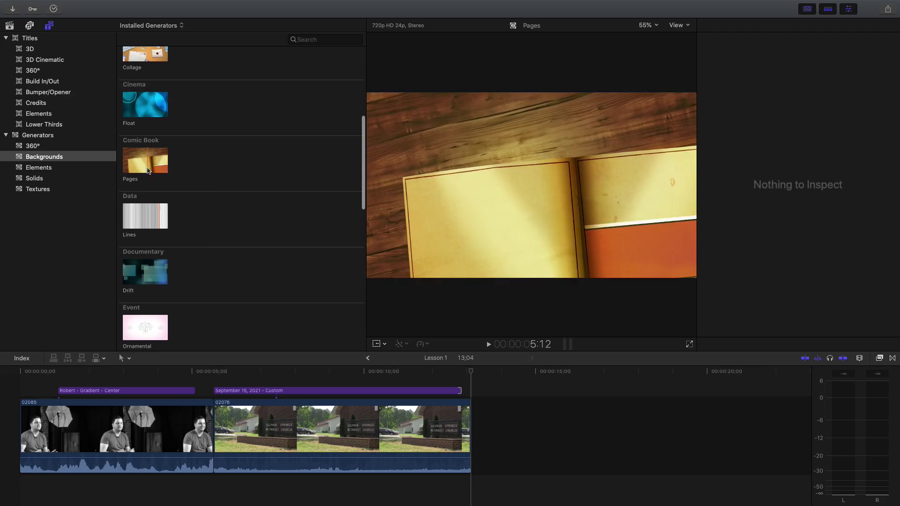
pyautogui.click(144, 163)
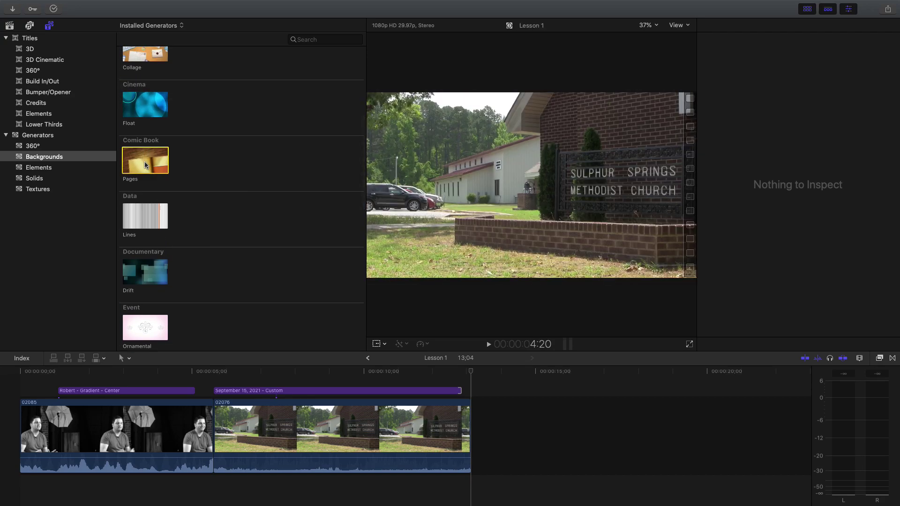
pyautogui.scroll(7, 144, 161)
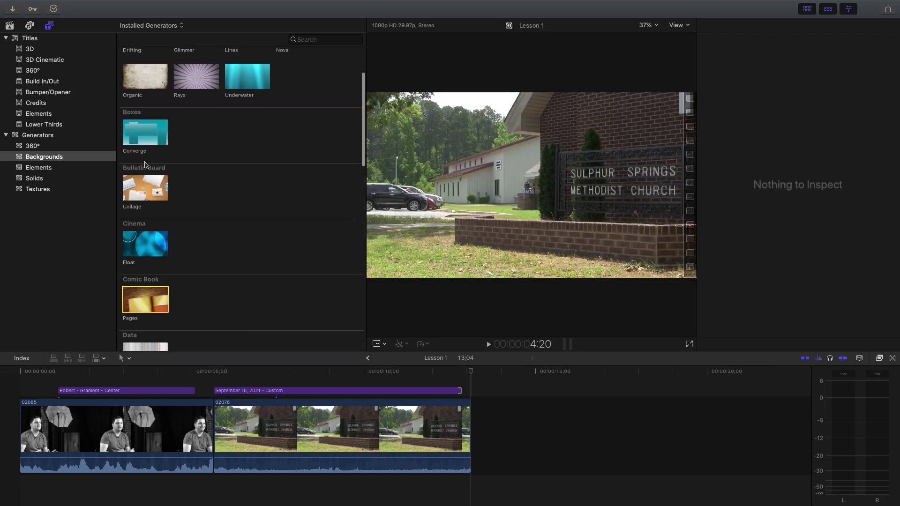
pyautogui.scroll(-4, 145, 164)
pyautogui.scroll(-1, 145, 169)
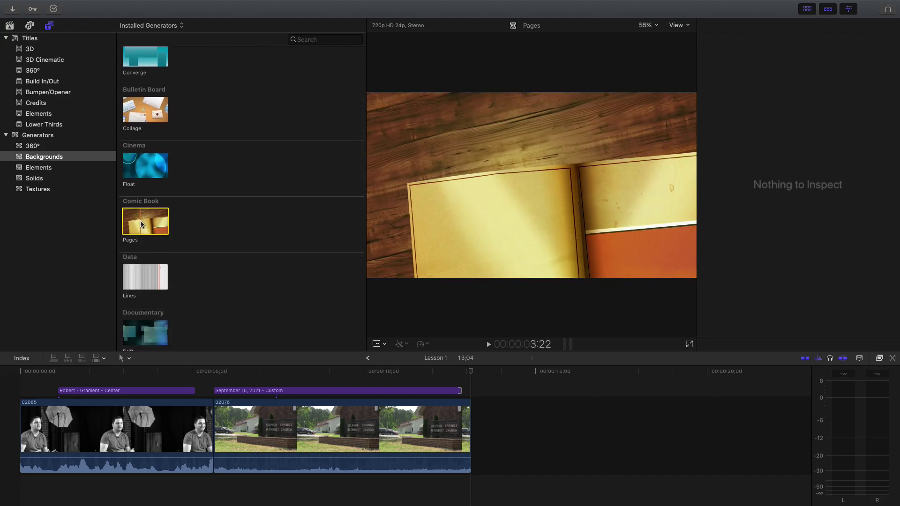
# - Drop the Pages background right after clip 02076, play it, and trim its start
pyautogui.moveTo(141, 221); pyautogui.dragTo(355, 296)
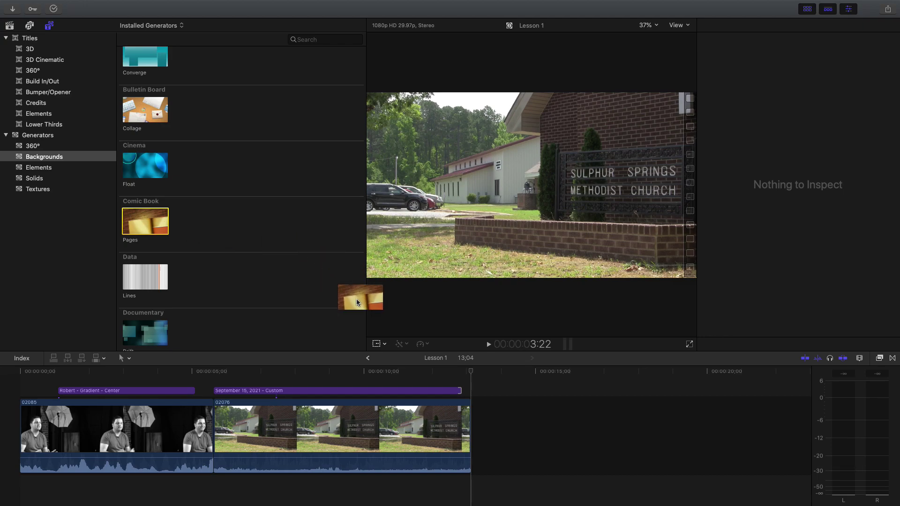
pyautogui.moveTo(429, 339); pyautogui.dragTo(480, 437)
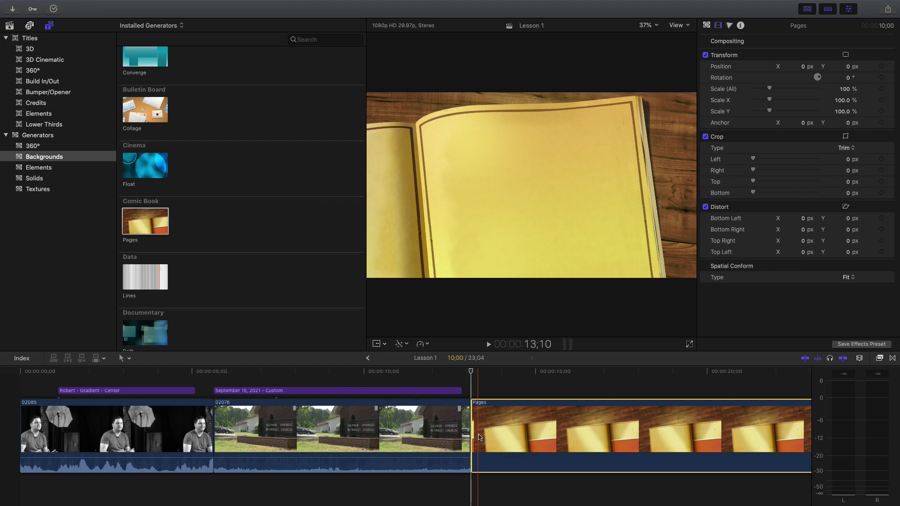
pyautogui.press('space')
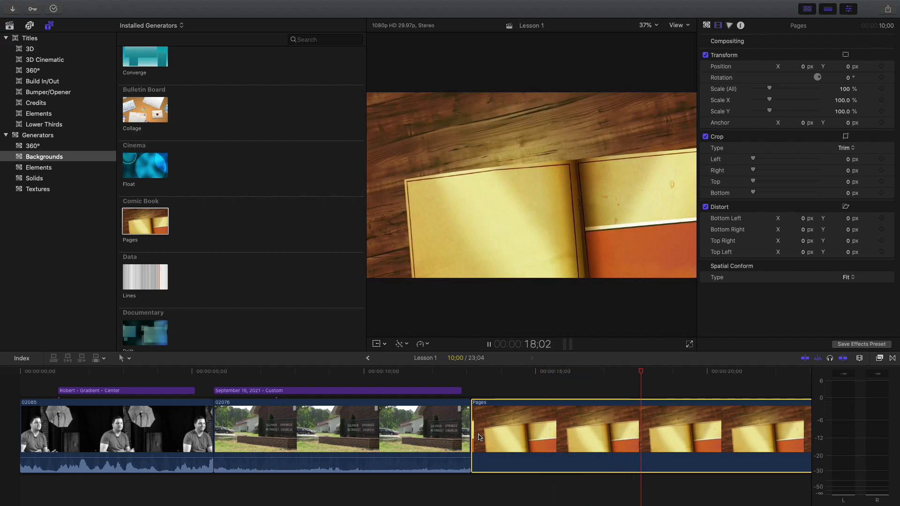
pyautogui.moveTo(473, 438); pyautogui.dragTo(435, 437)
pyautogui.press('super+minus')
pyautogui.press('super+minus')
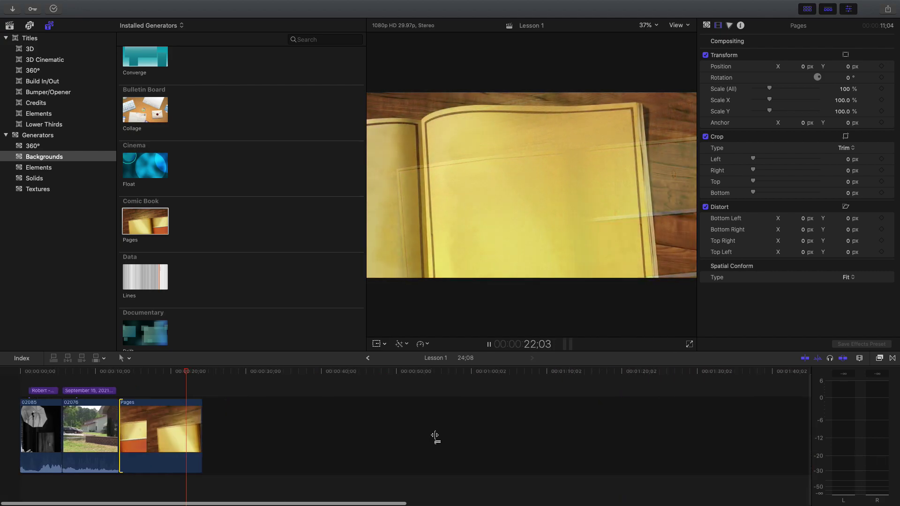
pyautogui.press('super+equal')
pyautogui.press('super+equal')
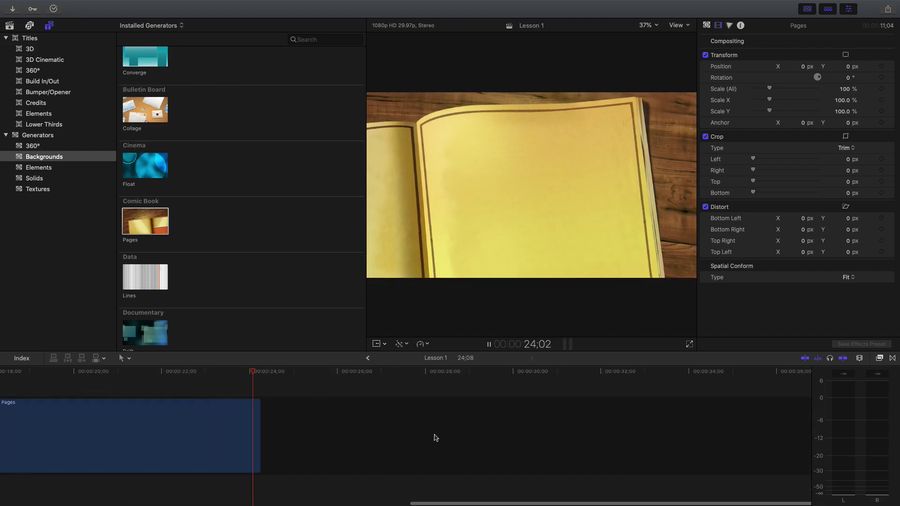
pyautogui.hscroll(-10, 435, 438)
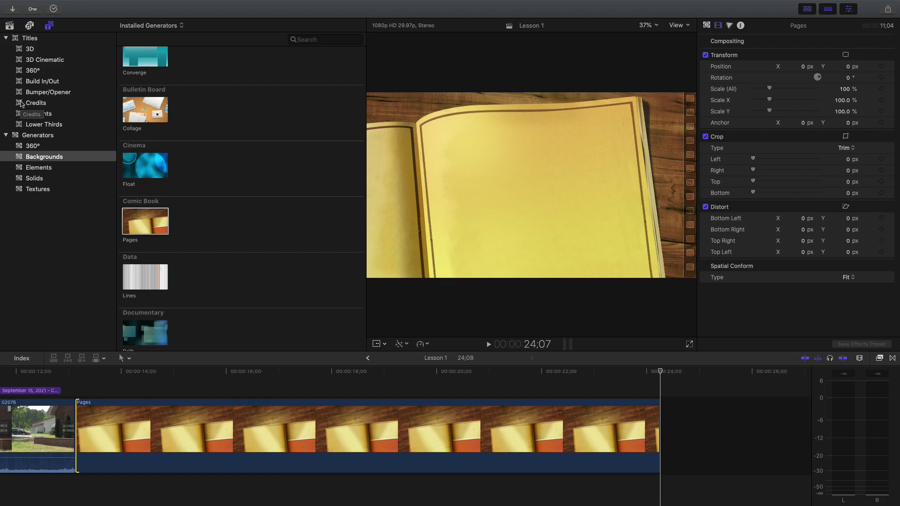
# - Place the Build In/Out Custom title above the Pages background clip
pyautogui.click(43, 82)
pyautogui.click(192, 116)
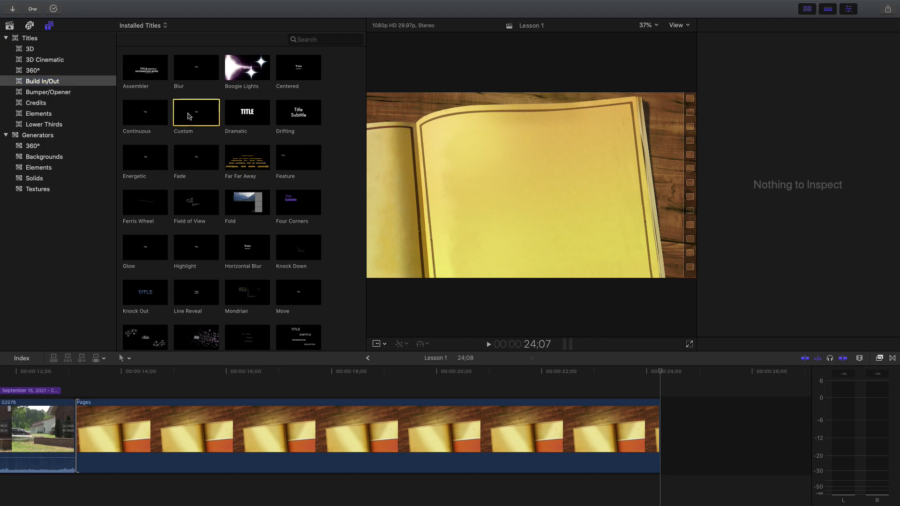
pyautogui.press('s')
pyautogui.moveTo(199, 119); pyautogui.dragTo(243, 389)
pyautogui.click(308, 373)
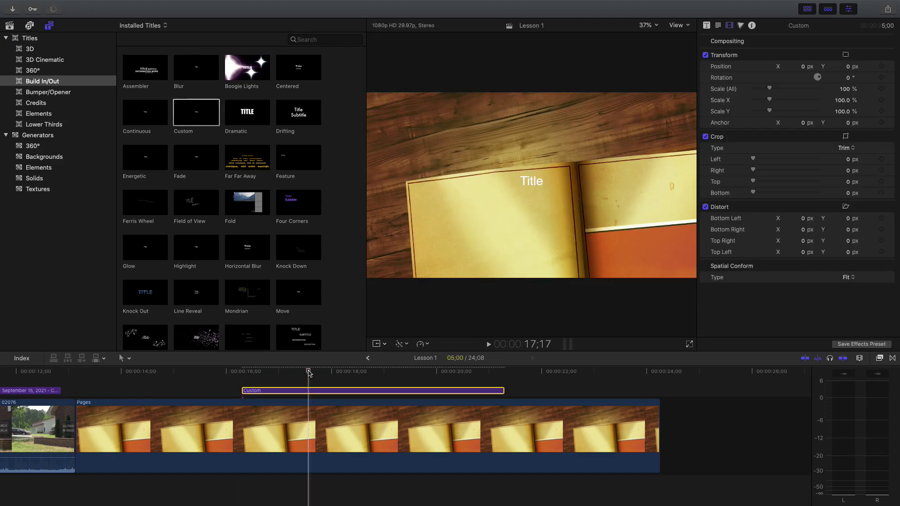
# - Replace the placeholder Title with "This is called the Comic Book background" and play it back
pyautogui.doubleClick(539, 184)
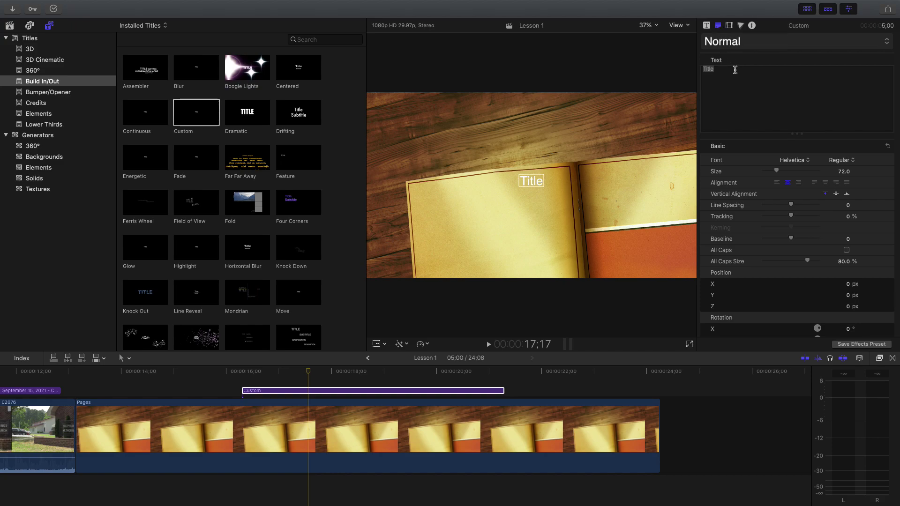
pyautogui.click(717, 70)
pyautogui.moveTo(716, 71); pyautogui.dragTo(682, 67)
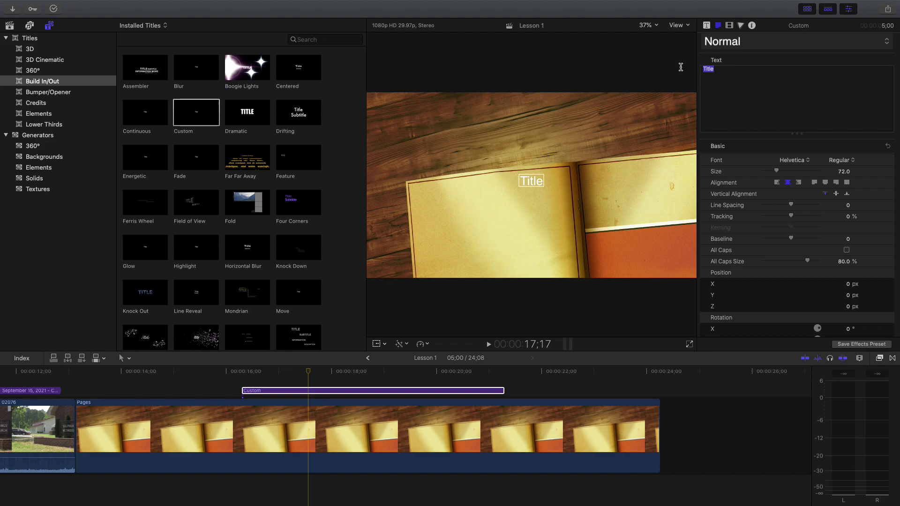
pyautogui.write('This is cll')
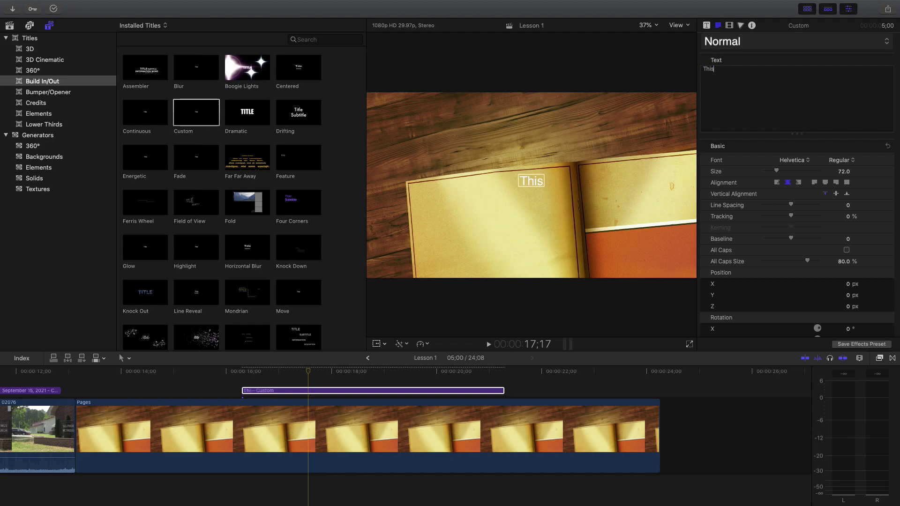
pyautogui.press('BackSpace')
pyautogui.press('BackSpace')
pyautogui.write('alled the ')
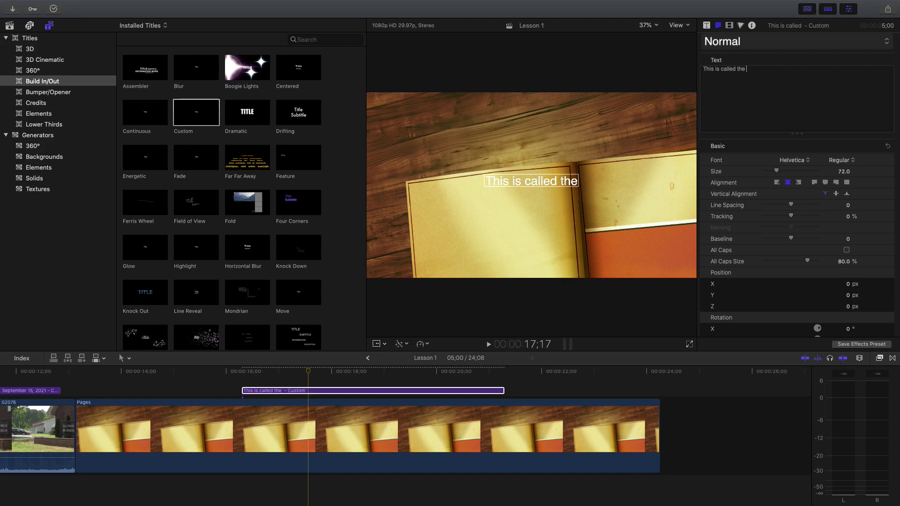
pyautogui.write('Comi')
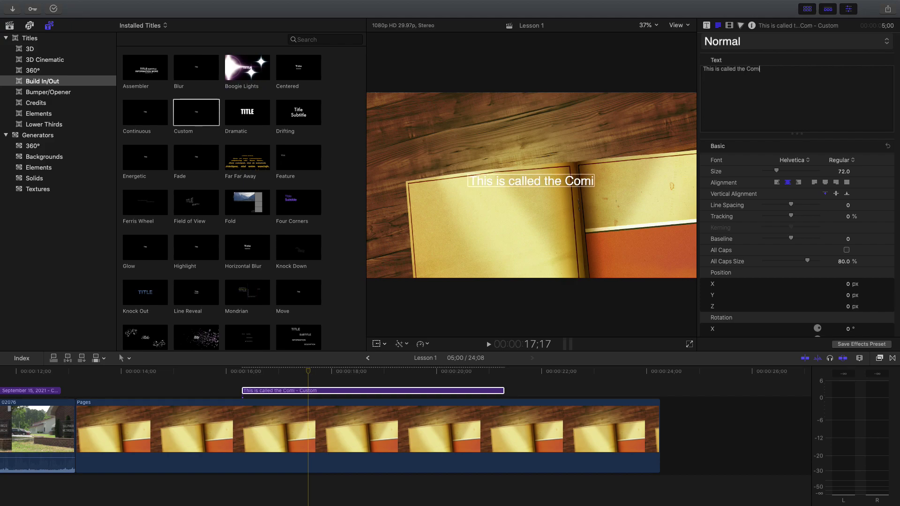
pyautogui.write('c Book')
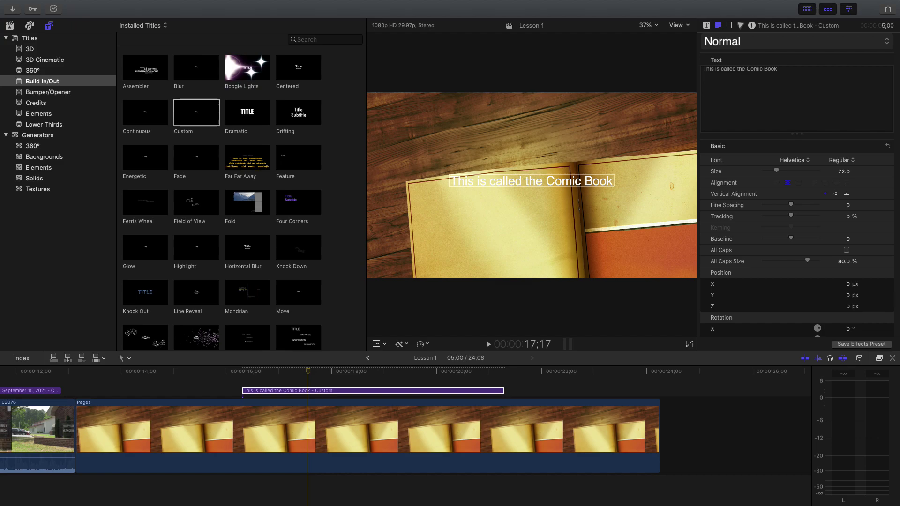
pyautogui.write(' background')
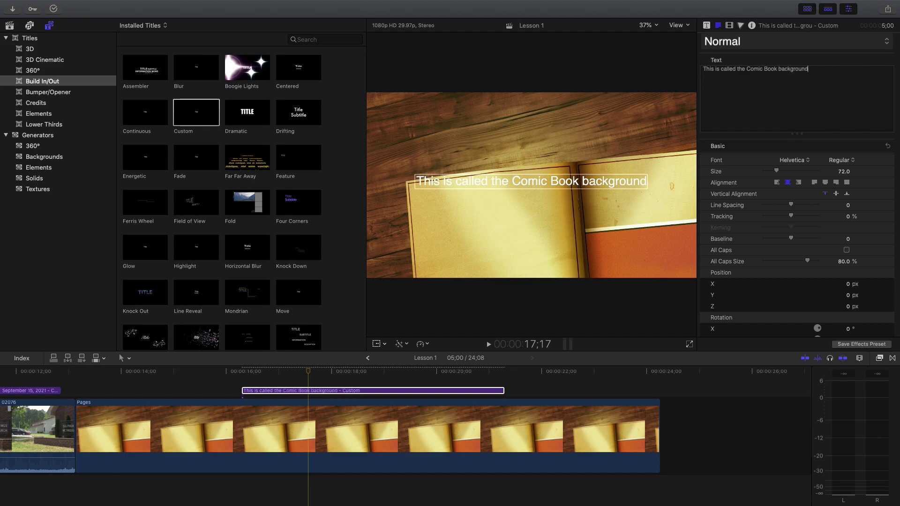
pyautogui.click(581, 131)
pyautogui.press('space')
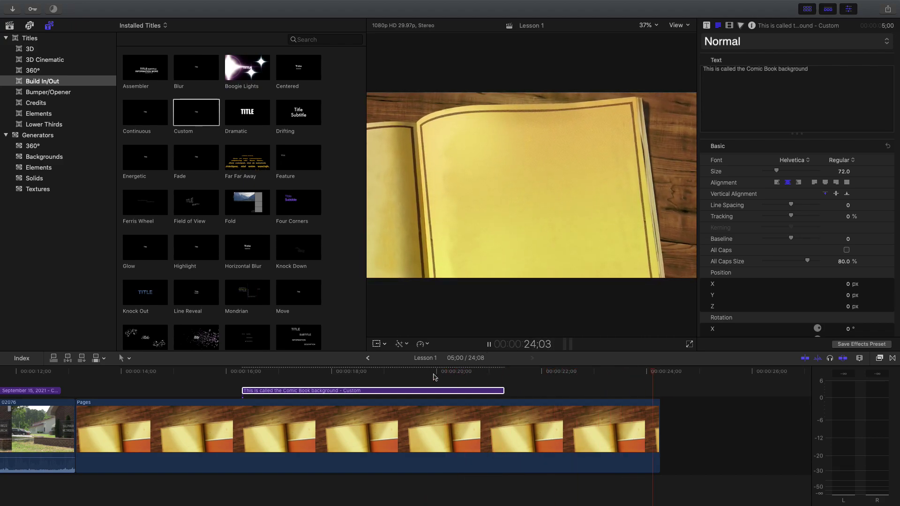
# - Extend the title toward the background's end, then delete the Pages background and its title
pyautogui.click(433, 390)
pyautogui.moveTo(503, 390); pyautogui.dragTo(651, 387)
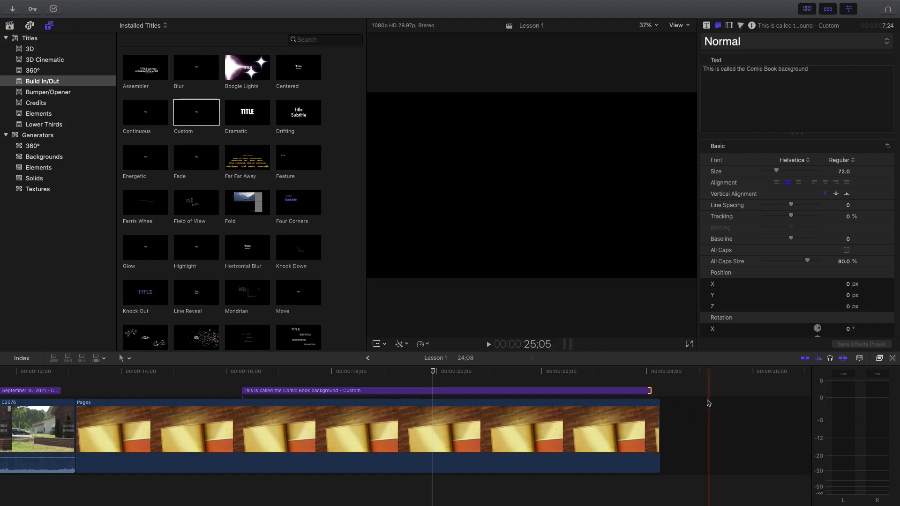
pyautogui.moveTo(676, 384); pyautogui.dragTo(241, 460)
pyautogui.moveTo(178, 467); pyautogui.dragTo(178, 468)
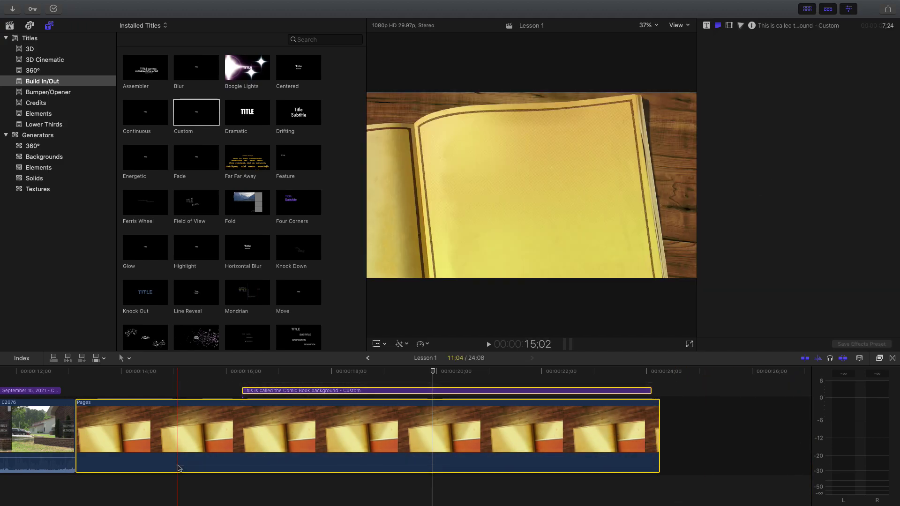
pyautogui.press('Delete')
# - Delete clip 02076 with the September 15 title, then the interview clip with its lower third
pyautogui.press('super+minus')
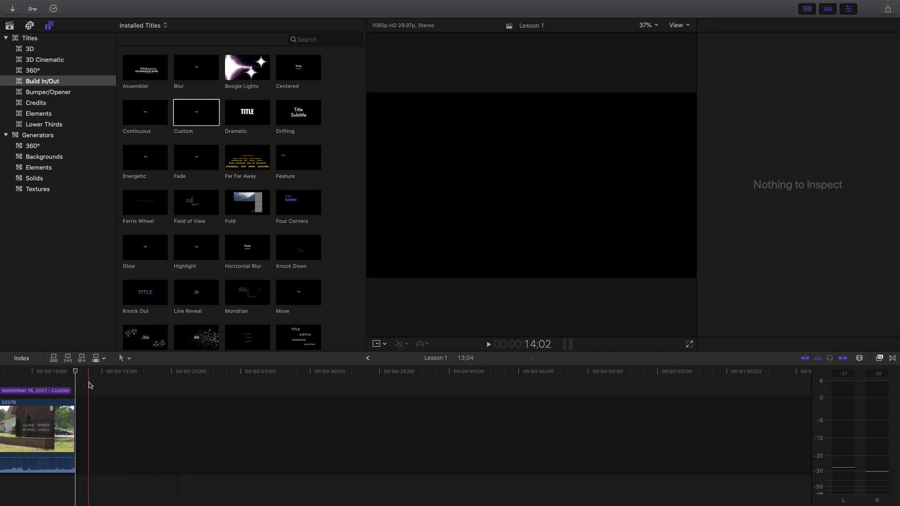
pyautogui.moveTo(90, 382); pyautogui.dragTo(43, 419)
pyautogui.press('Delete')
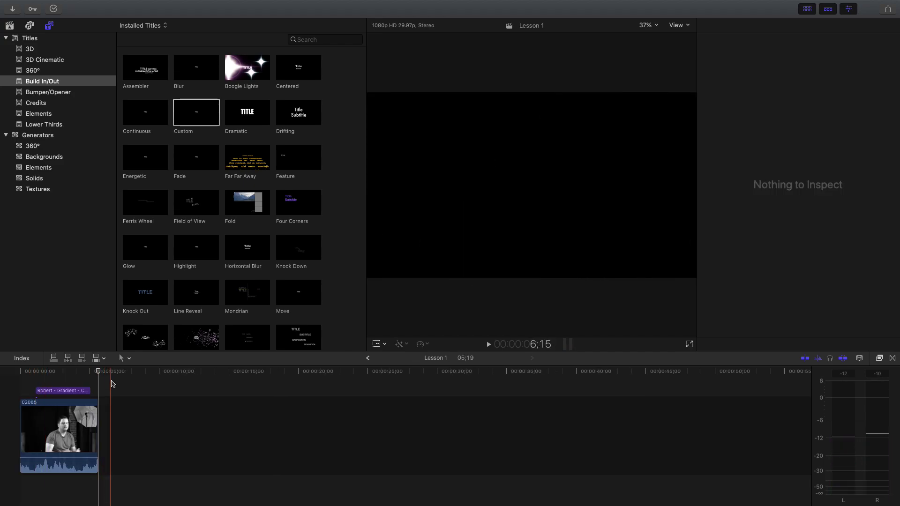
pyautogui.moveTo(112, 381); pyautogui.dragTo(52, 432)
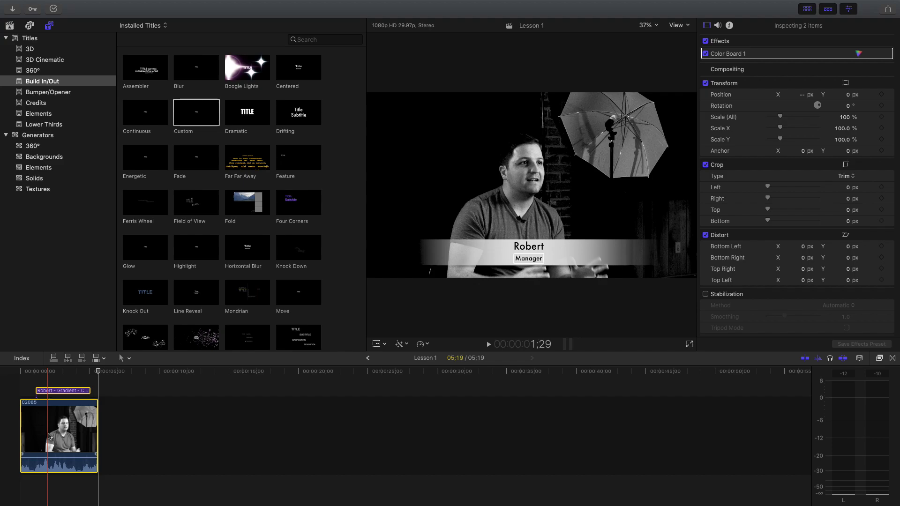
pyautogui.press('Delete')
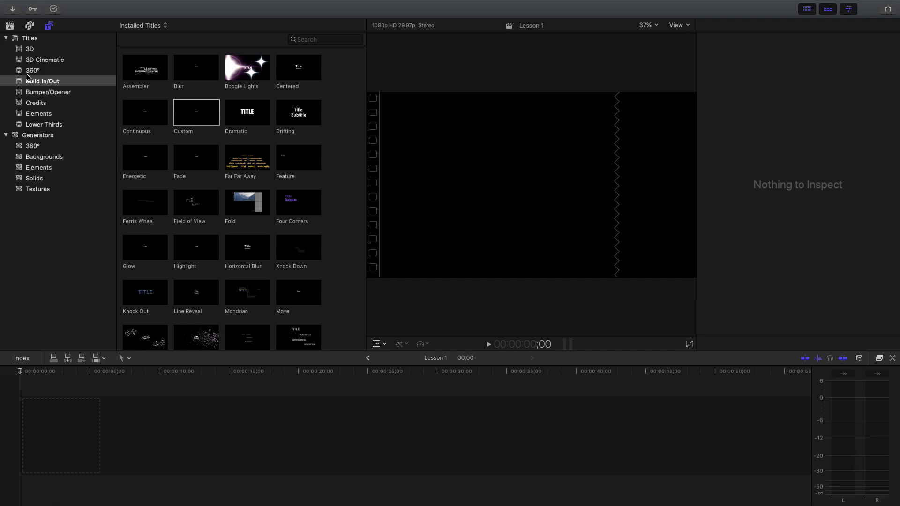
# - Add the Intersection clip to the empty timeline, trim its end to about 11;06, and play
pyautogui.click(13, 28)
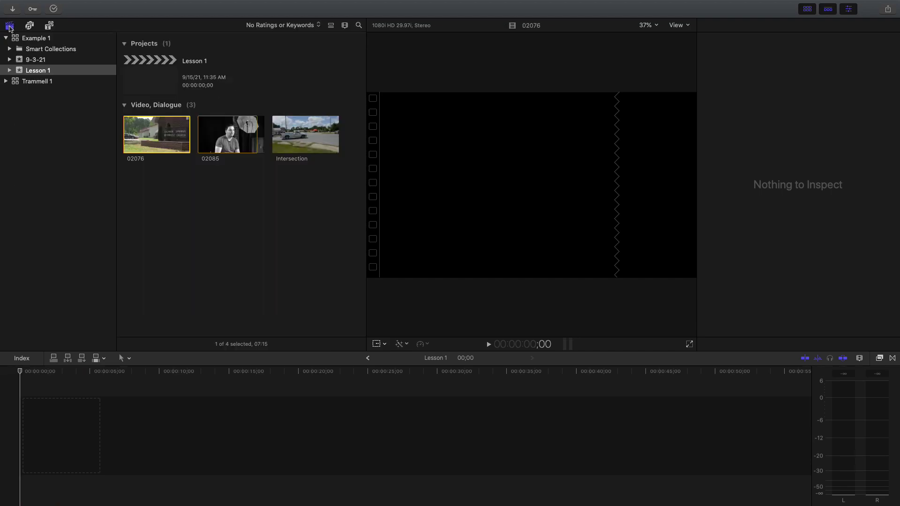
pyautogui.click(306, 141)
pyautogui.moveTo(305, 141); pyautogui.dragTo(29, 437)
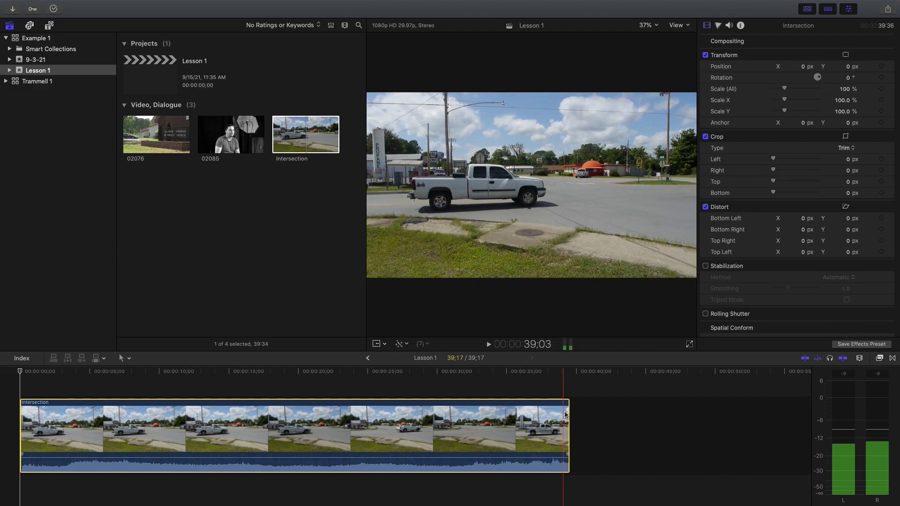
pyautogui.moveTo(568, 451); pyautogui.dragTo(173, 444)
pyautogui.press('space')
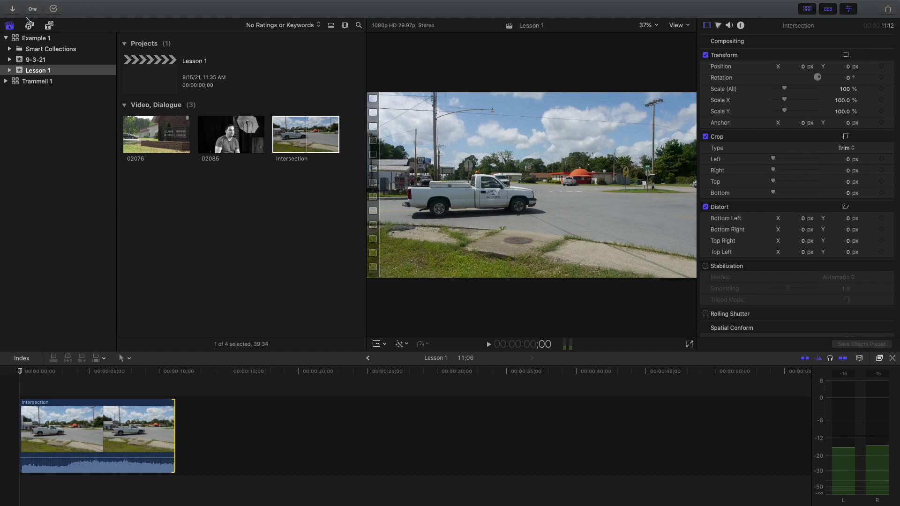
# - Preview the Organic and Overlap lower thirds, then drop Overlap above the Intersection clip
pyautogui.click(50, 26)
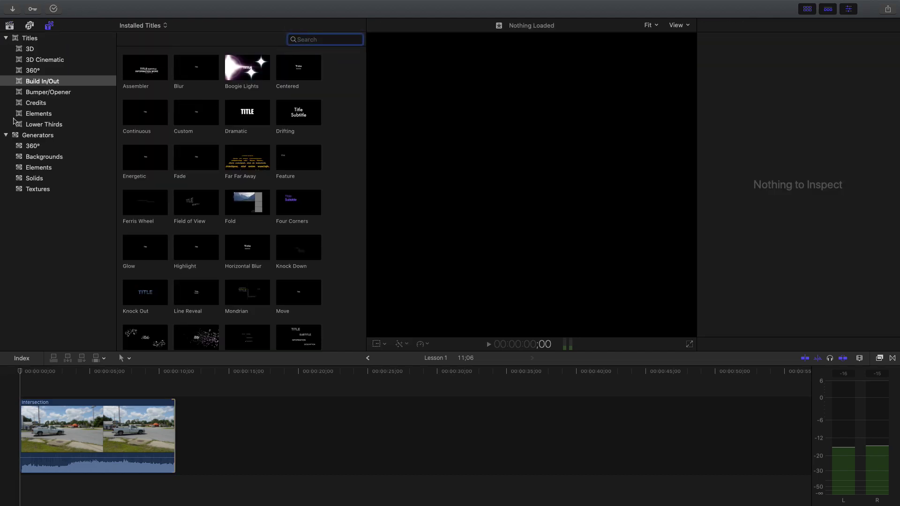
pyautogui.click(31, 124)
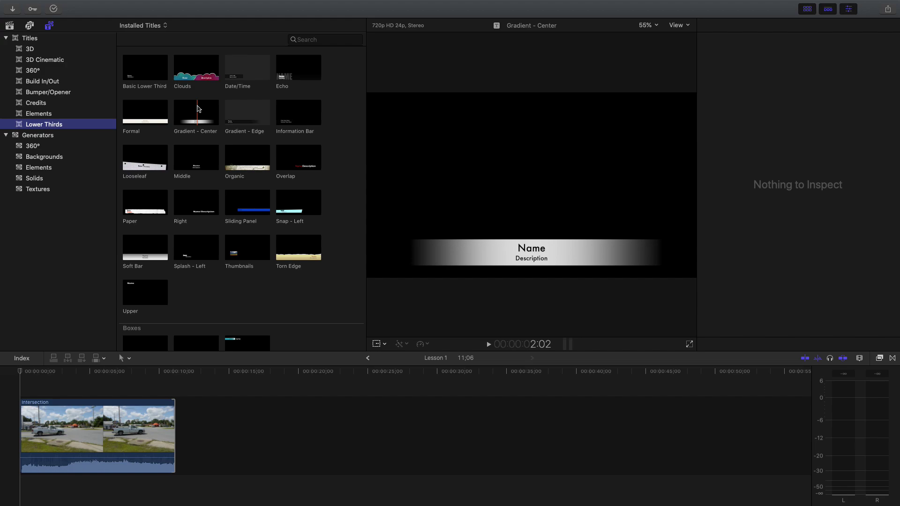
pyautogui.click(248, 158)
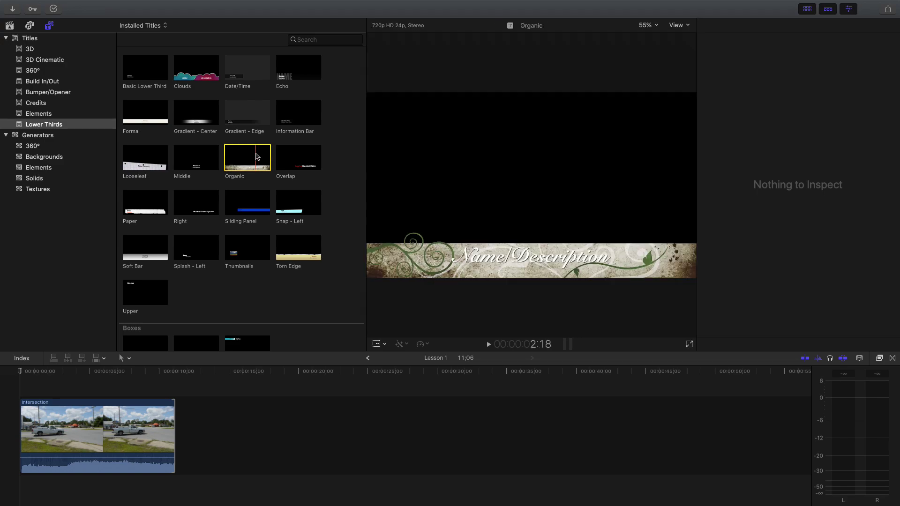
pyautogui.click(306, 160)
pyautogui.moveTo(306, 160); pyautogui.dragTo(173, 396)
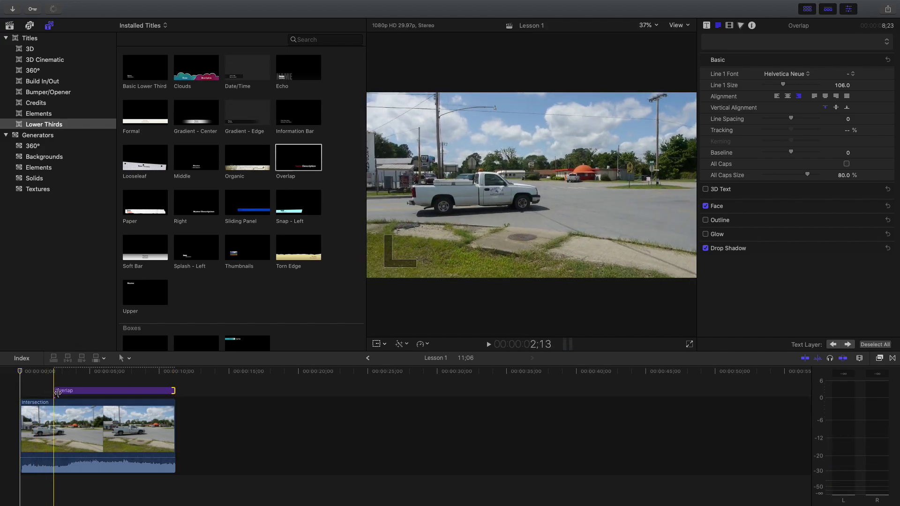
# - Extend the Overlap title back to 00:00 and replace its Name line with the person's full name
pyautogui.moveTo(56, 392); pyautogui.dragTo(20, 394)
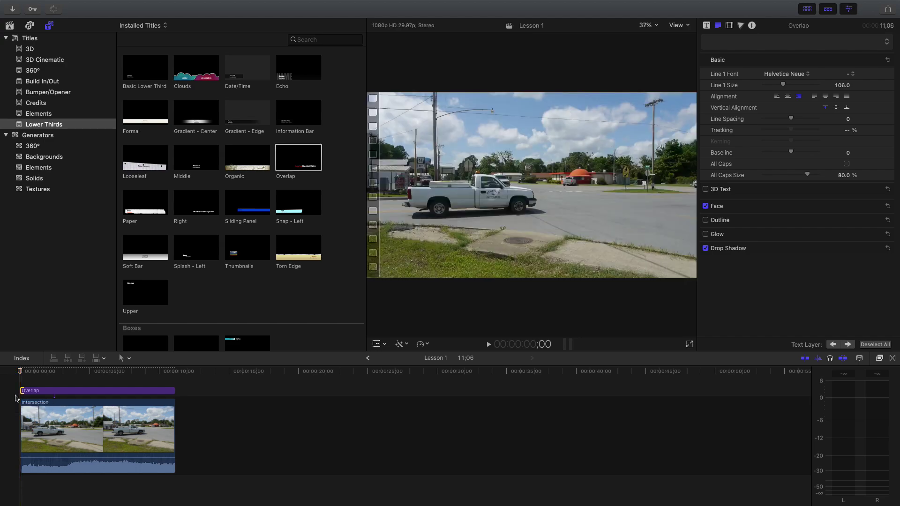
pyautogui.click(135, 392)
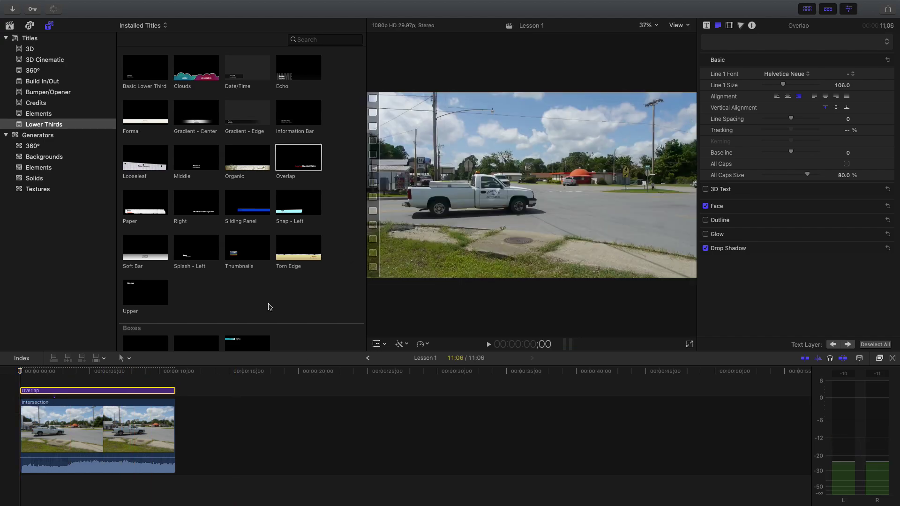
pyautogui.doubleClick(136, 391)
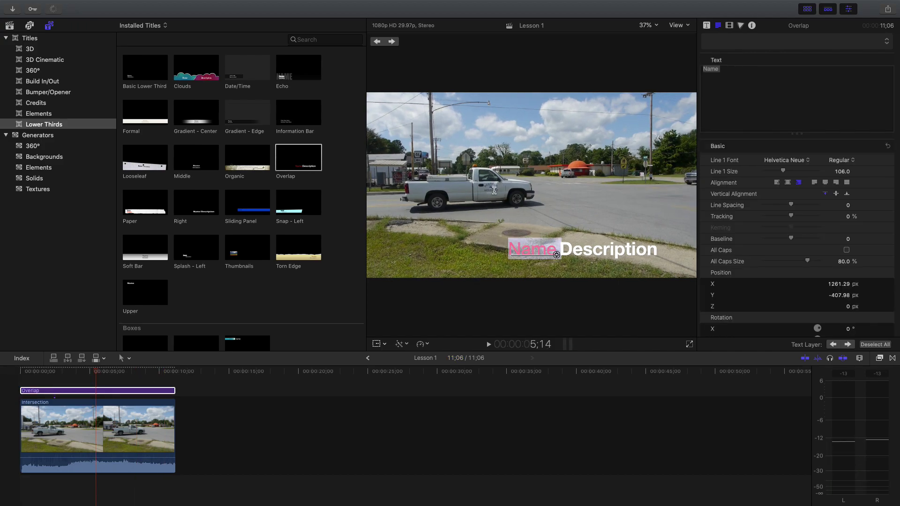
pyautogui.write('Rhashaun')
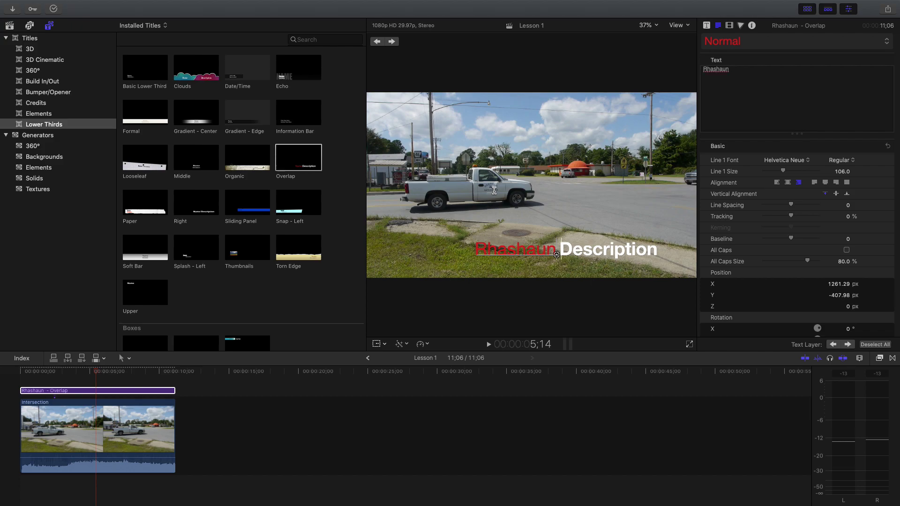
pyautogui.write(' Trammell')
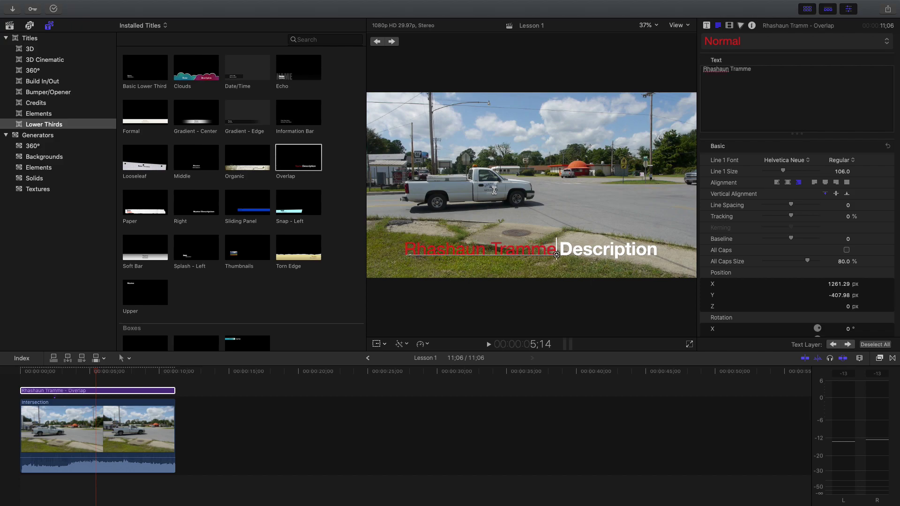
pyautogui.press('Escape')
# - Replace the Description placeholder with "Example"
pyautogui.doubleClick(604, 249)
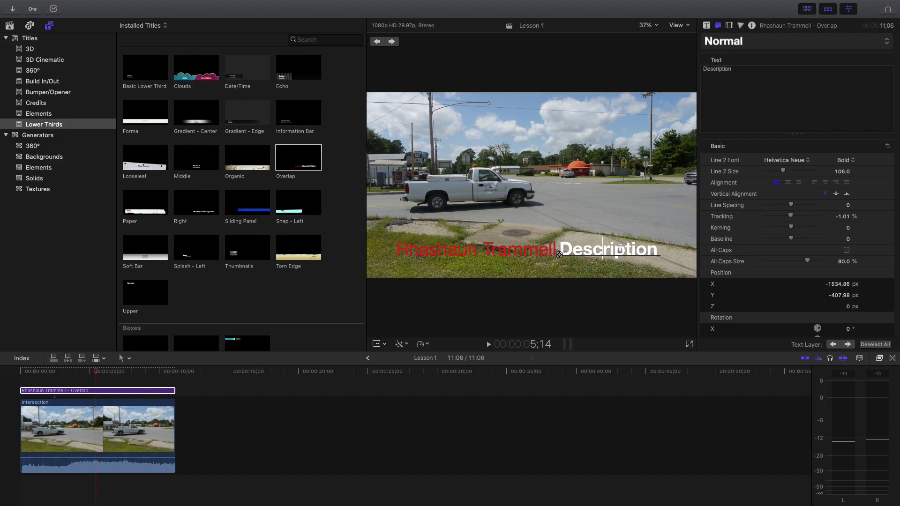
pyautogui.click(739, 73)
pyautogui.moveTo(739, 73); pyautogui.dragTo(698, 71)
pyautogui.write('E')
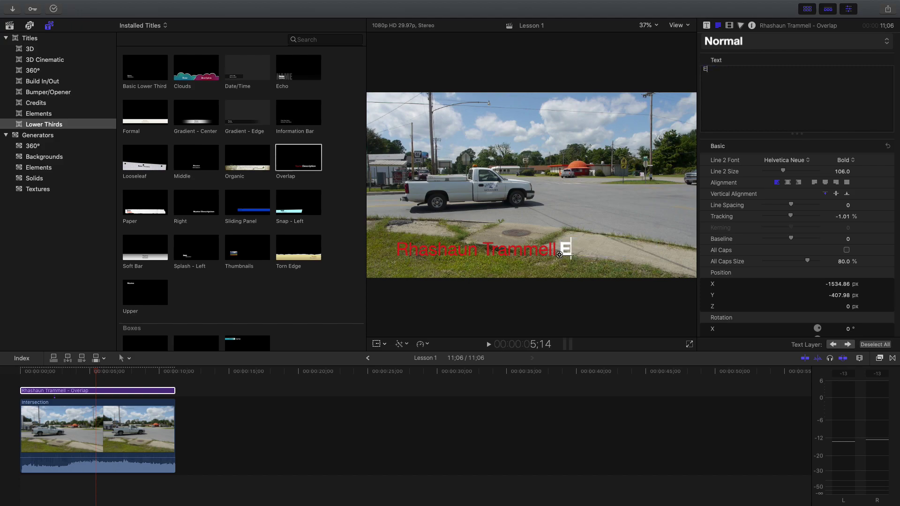
pyautogui.write('xam')
pyautogui.press('BackSpace')
pyautogui.write('amp')
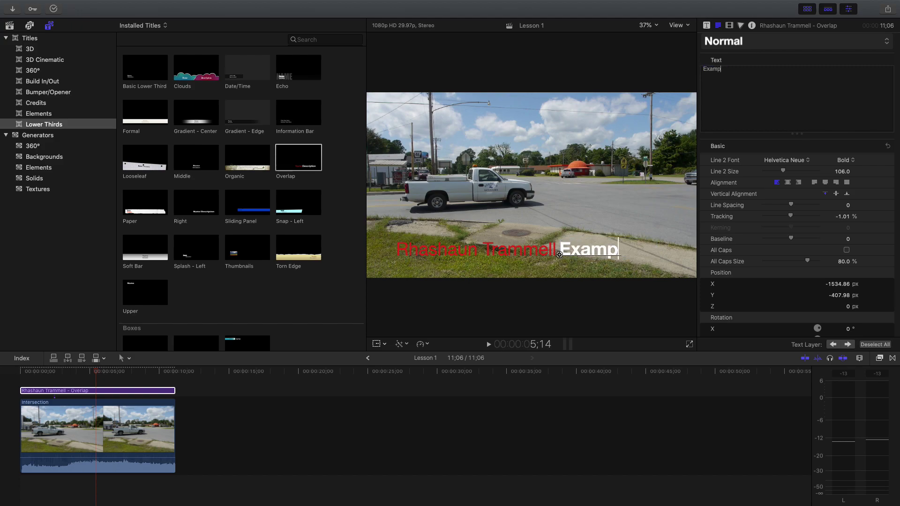
pyautogui.write('le')
pyautogui.click(245, 425)
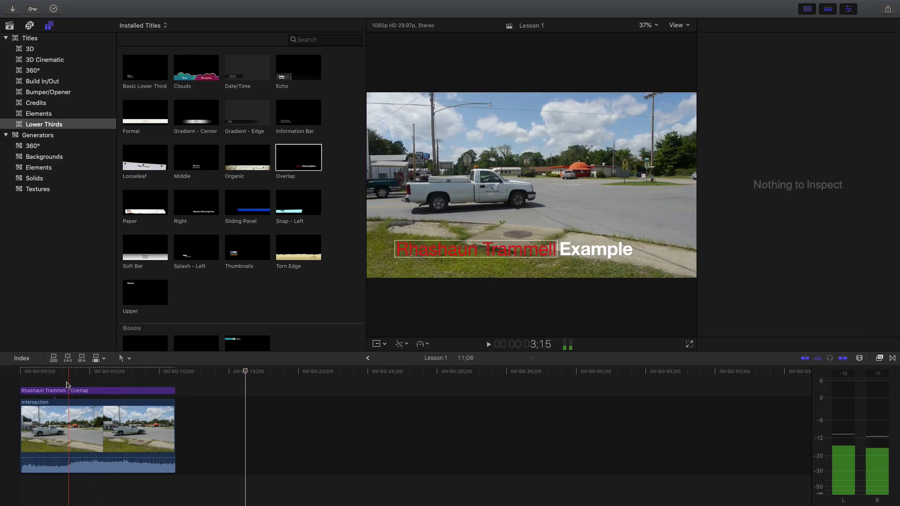
# - Shorten the Intersection clip to about 5 seconds and trim the Overlap title to match, so Lesson 1 runs 05;16
pyautogui.click(48, 390)
pyautogui.press('Home')
pyautogui.press('space')
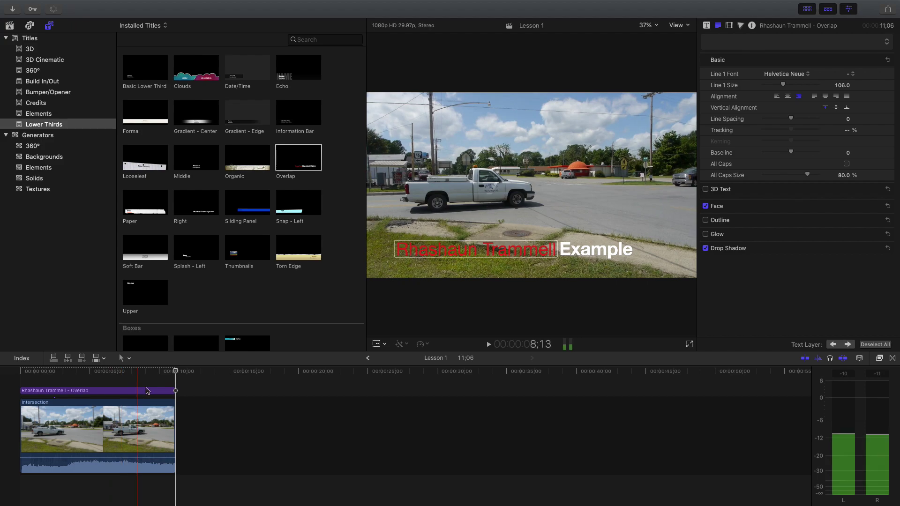
pyautogui.moveTo(175, 422); pyautogui.dragTo(95, 419)
pyautogui.moveTo(175, 391); pyautogui.dragTo(96, 393)
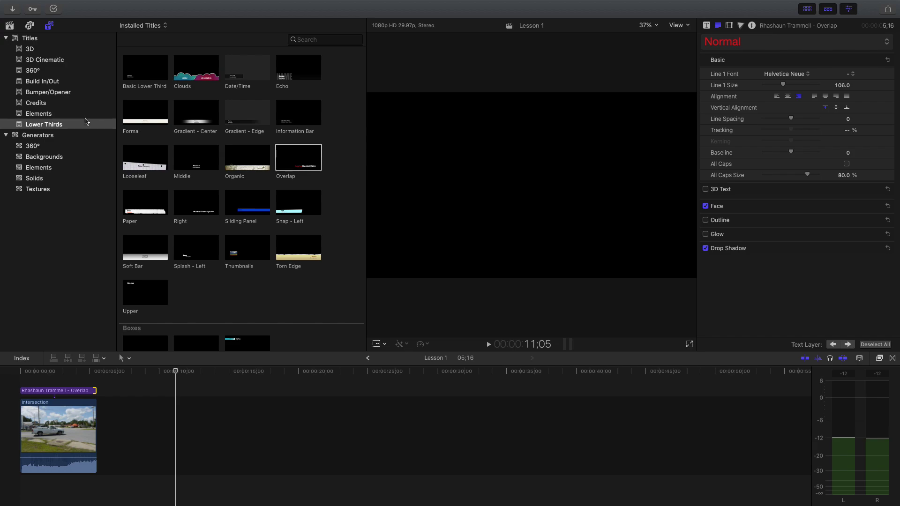
# - Place the blue Float background after the Intersection clip and shorten it so Lesson 1 runs 12;04
pyautogui.click(35, 157)
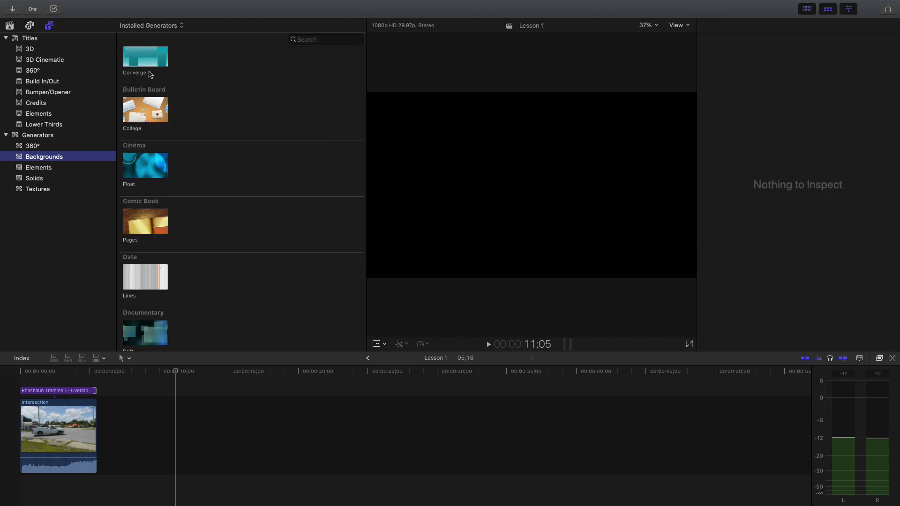
pyautogui.click(146, 170)
pyautogui.moveTo(146, 171); pyautogui.dragTo(98, 425)
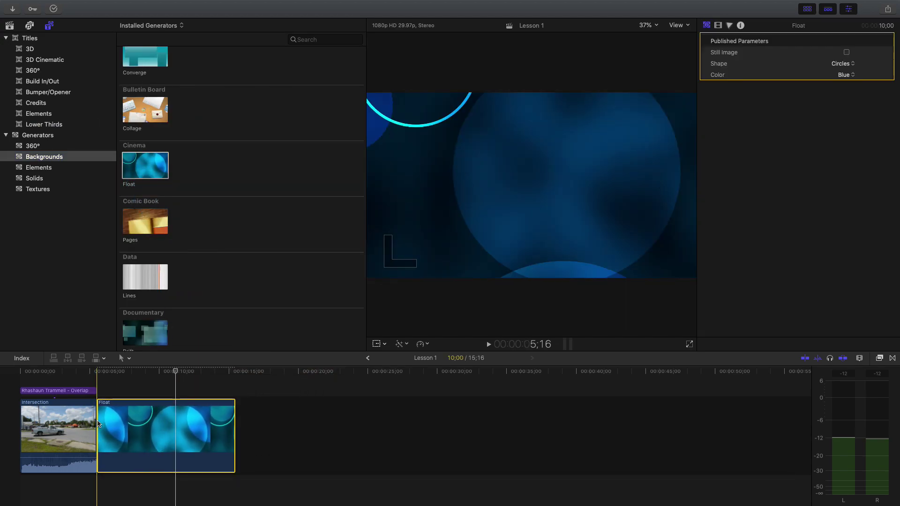
pyautogui.moveTo(234, 431); pyautogui.dragTo(188, 431)
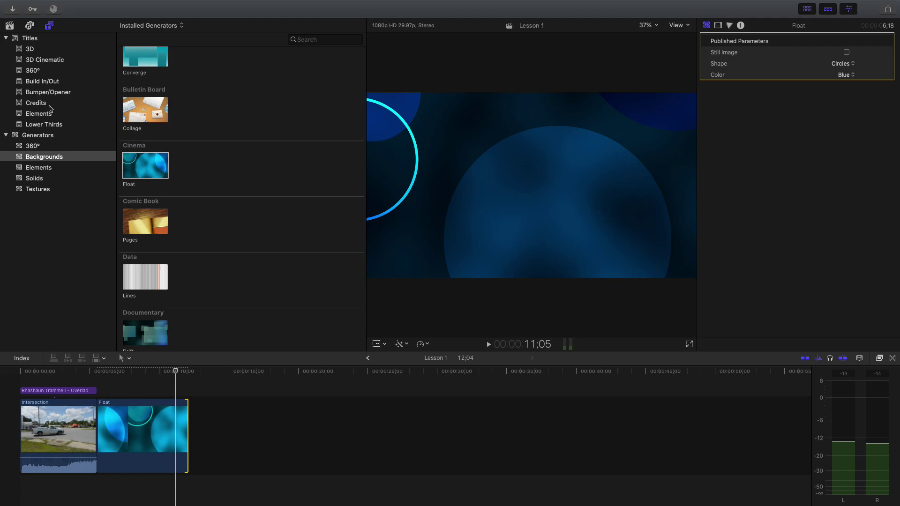
pyautogui.click(39, 83)
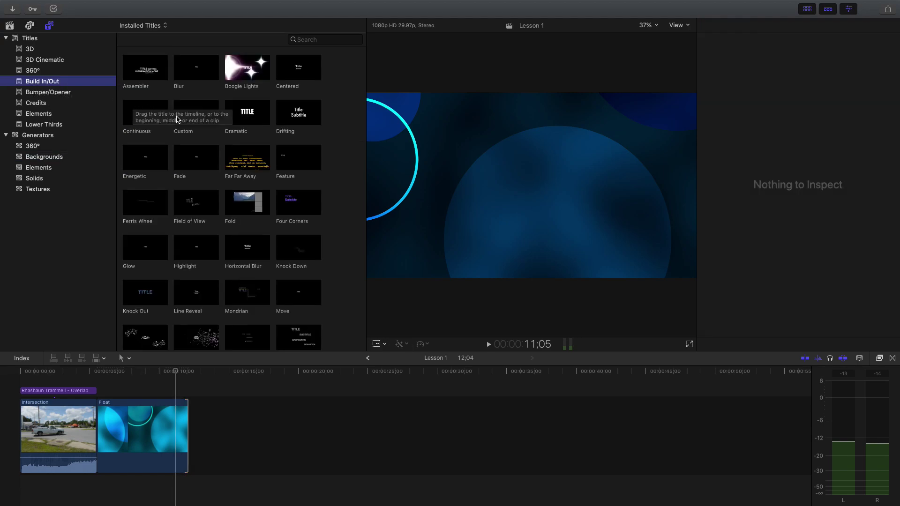
# - Add a Custom title over the Float background, extend it to Float's end, and clear the placeholder text
pyautogui.moveTo(192, 117); pyautogui.dragTo(110, 393)
pyautogui.moveTo(165, 391); pyautogui.dragTo(187, 391)
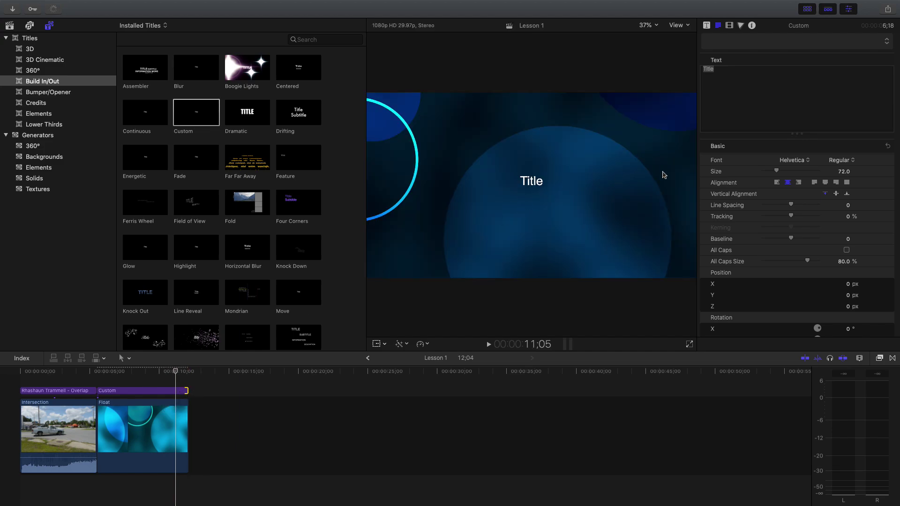
pyautogui.click(736, 85)
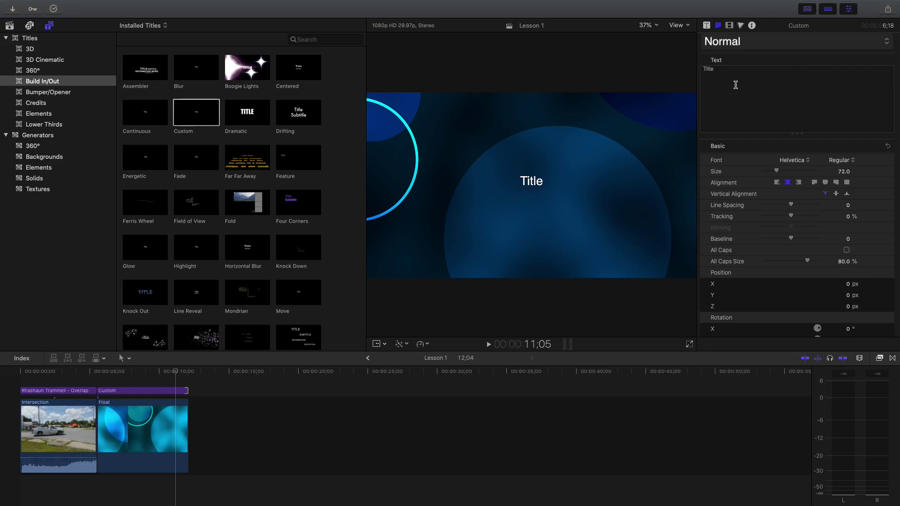
pyautogui.press('BackSpace')
pyautogui.press('BackSpace')
pyautogui.press('BackSpace')
pyautogui.press('BackSpace')
pyautogui.press('BackSpace')
# - Enter the title lines 'Text Assignment', the person's name, and 'September 22, 2021'
pyautogui.write('Texa')
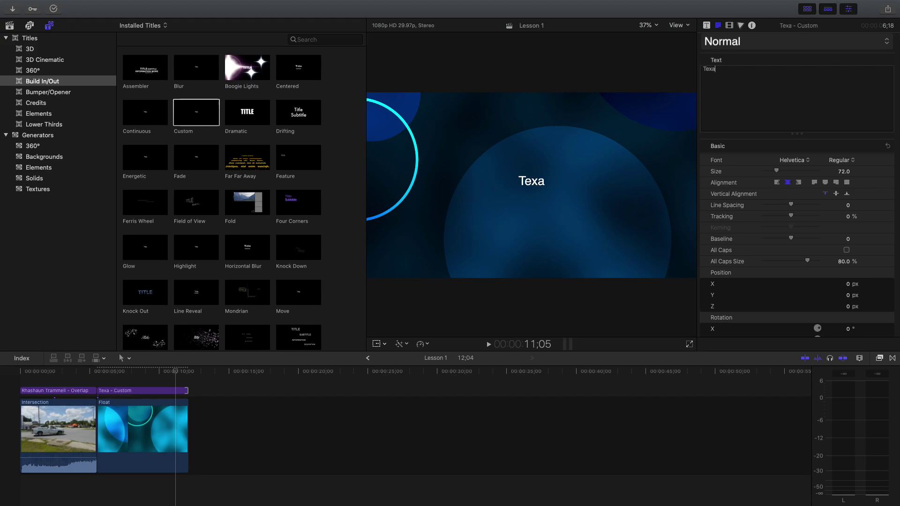
pyautogui.press('BackSpace')
pyautogui.write('t Assignment')
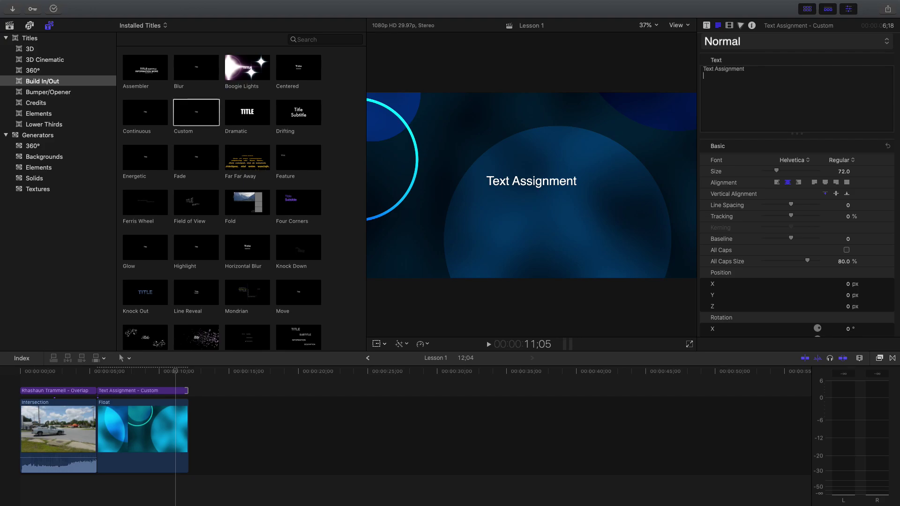
pyautogui.press('Return')
pyautogui.write('Rhashaun')
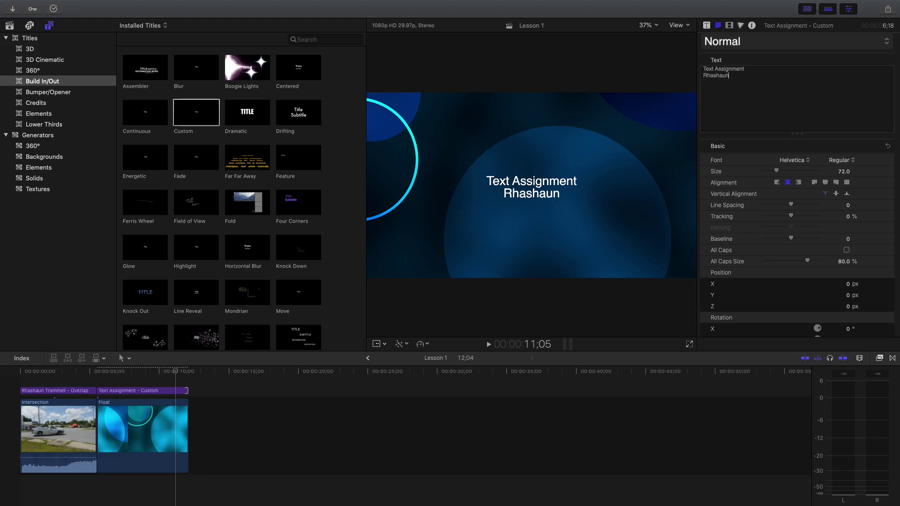
pyautogui.write(' Trammell')
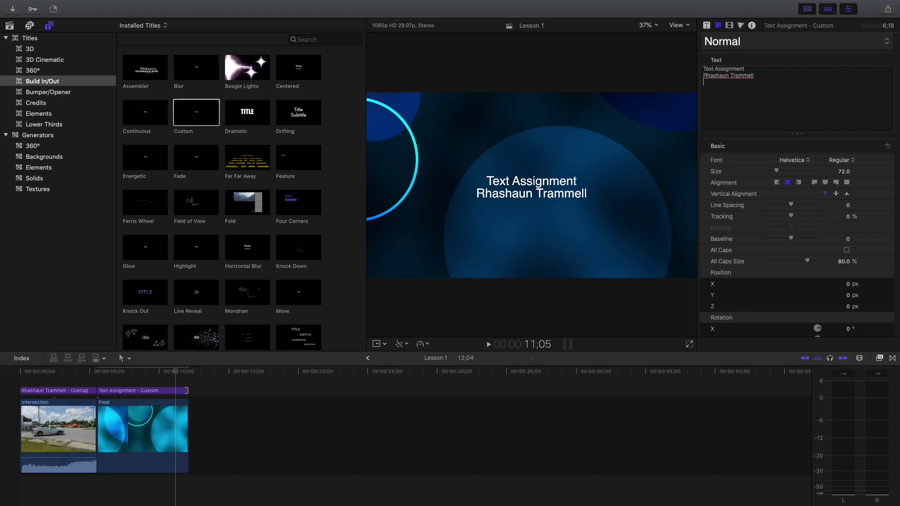
pyautogui.write('Sept')
pyautogui.write('emge')
pyautogui.press('BackSpace')
pyautogui.press('BackSpace')
pyautogui.write('ber')
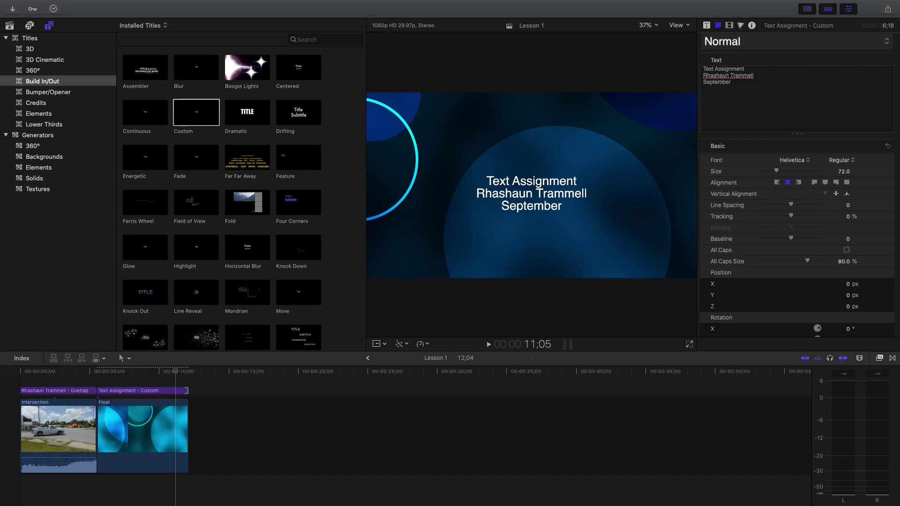
pyautogui.write(' 22, 2021')
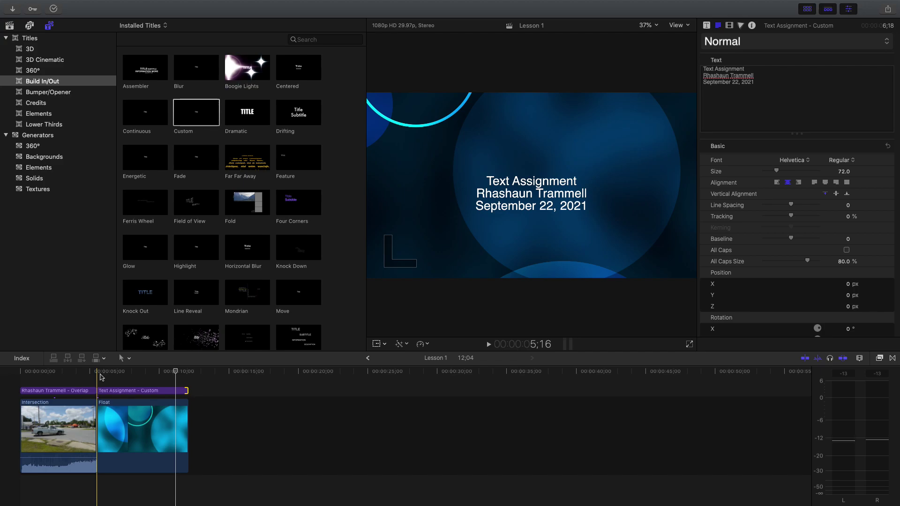
pyautogui.moveTo(1, 2)
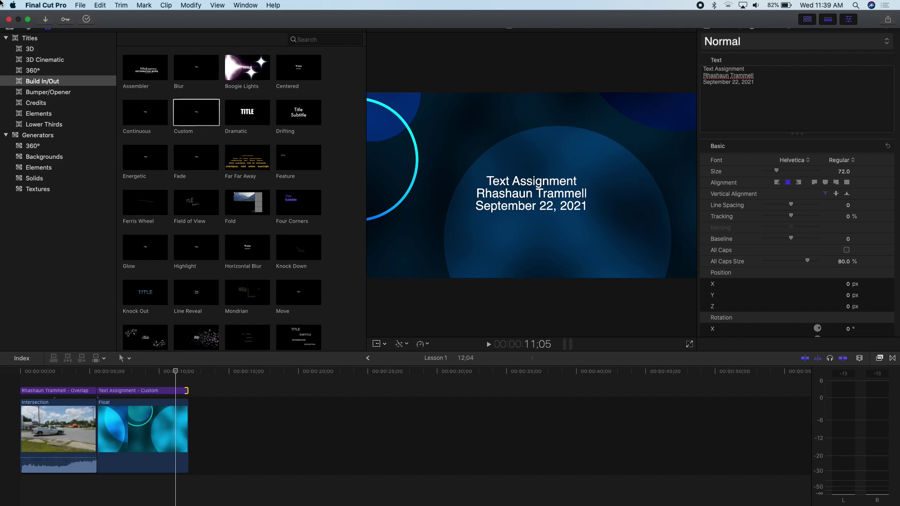